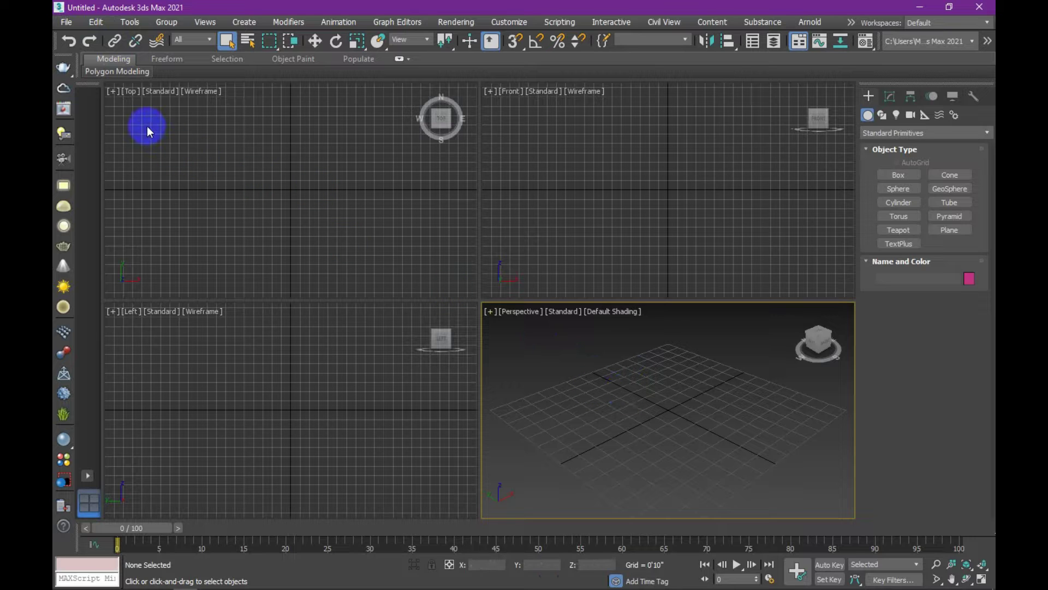
- Import 3.dwg from the floor plan folder on the education (F:) drive
click(71, 23)
mouse_move(81, 200)
click(238, 201)
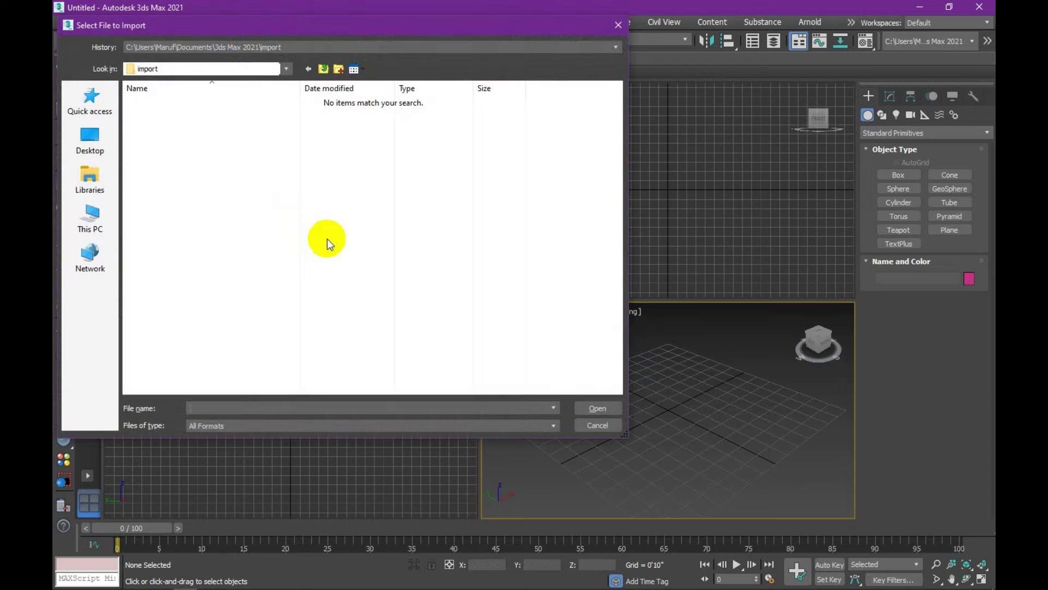
click(108, 224)
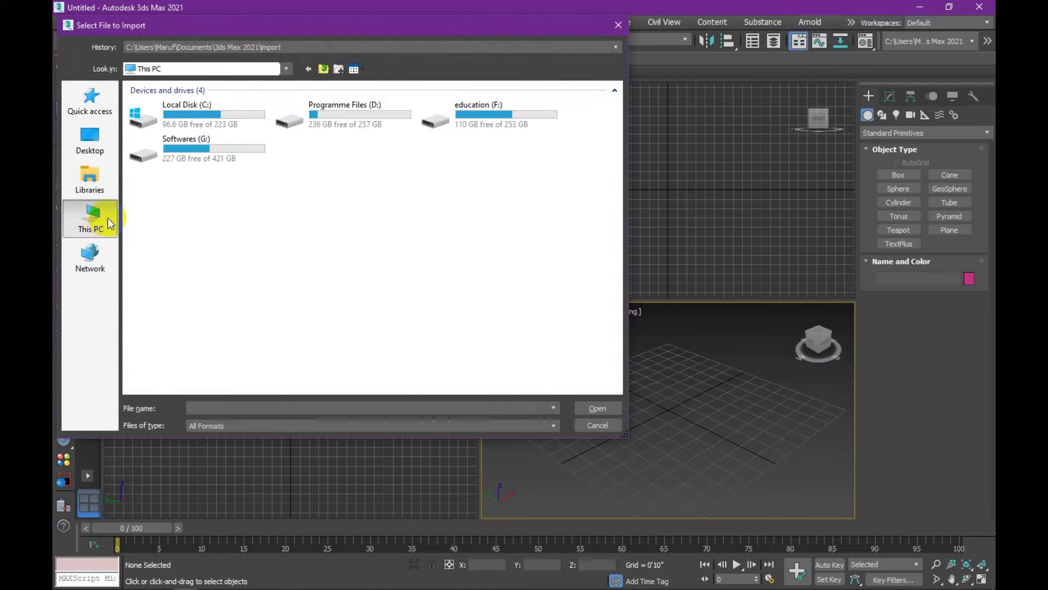
double_click(480, 122)
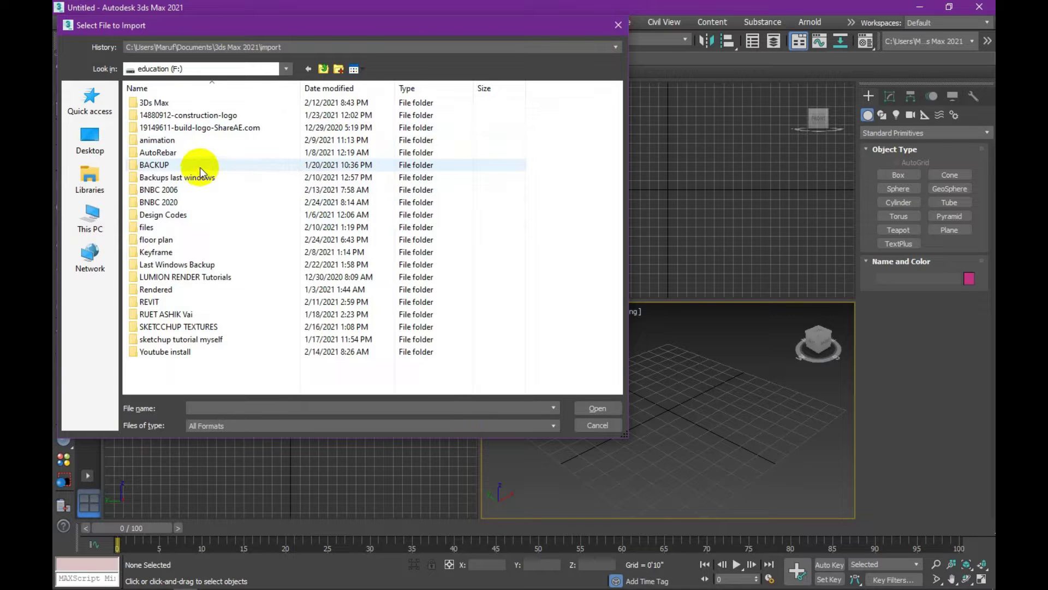
double_click(202, 241)
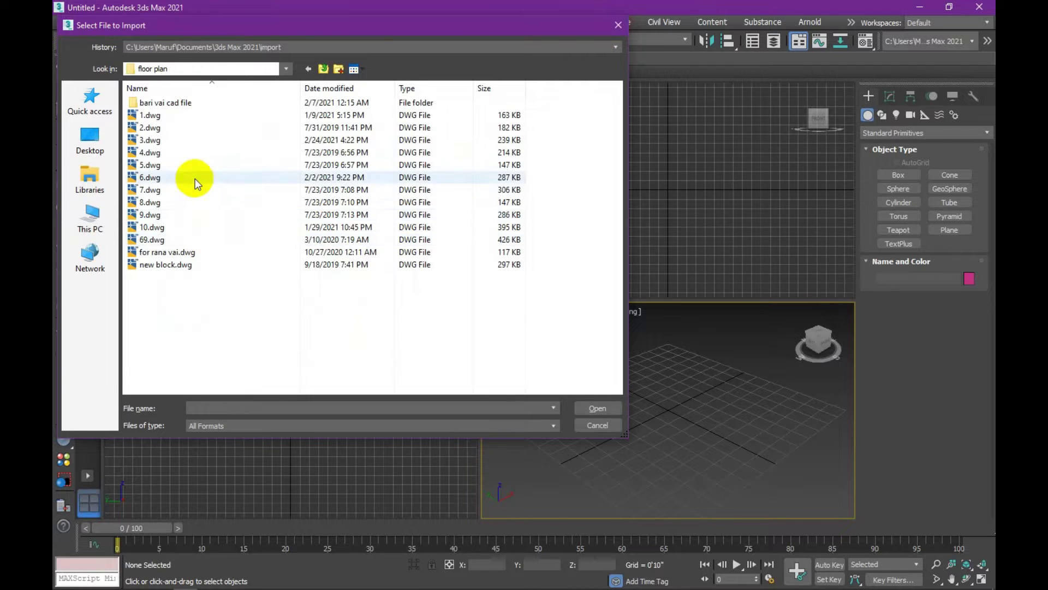
double_click(187, 140)
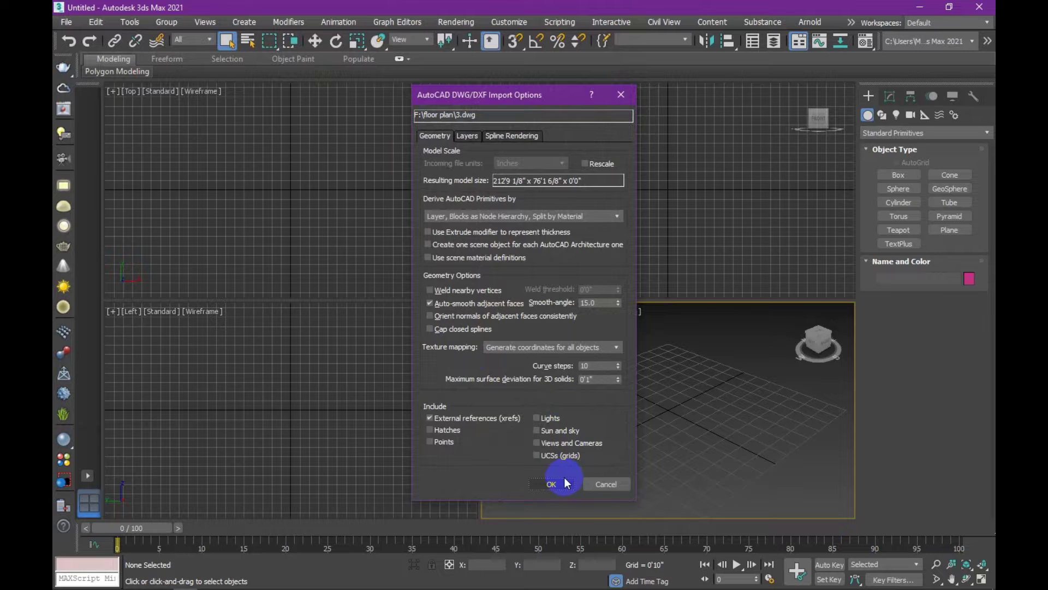
- Move the DWG import options dialog aside and accept the default settings to import 3.dwg
mouse_move(480, 94)
mouse_down()
mouse_move(462, 105)
mouse_move(476, 94)
mouse_up()
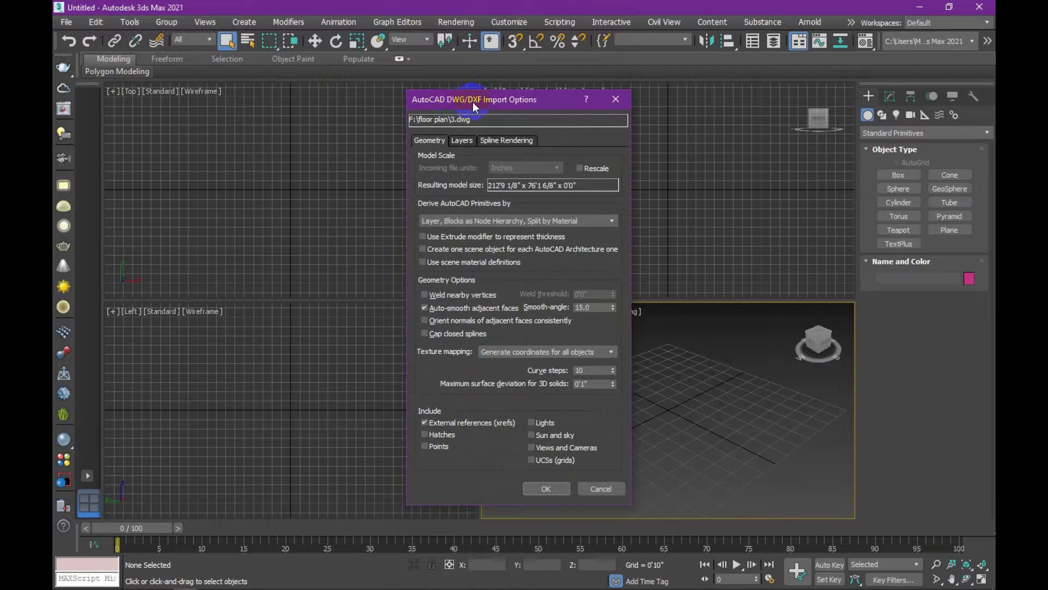
drag(479, 101, 474, 95)
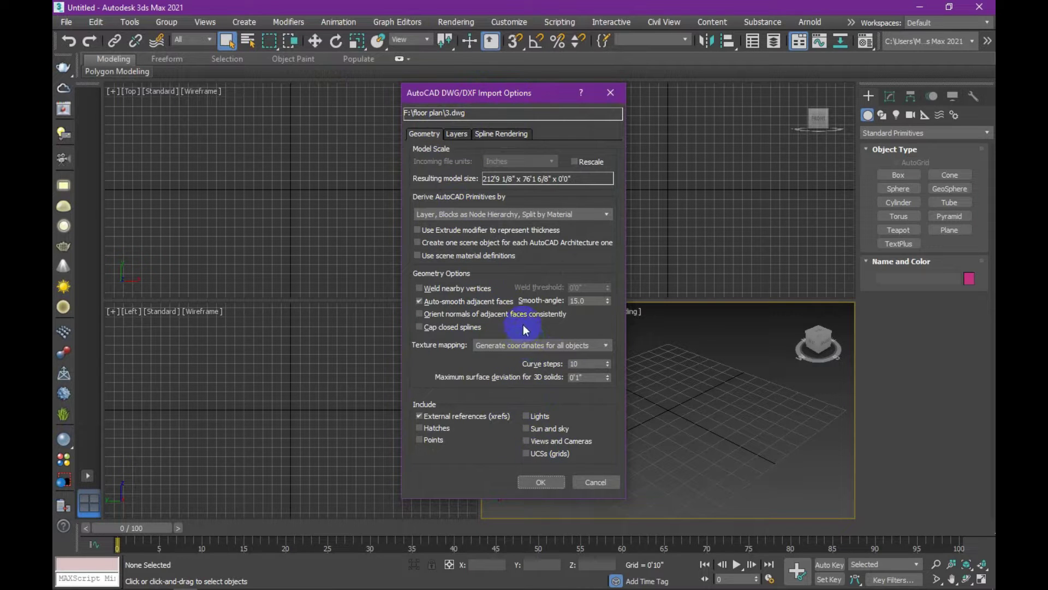
drag(487, 101, 483, 101)
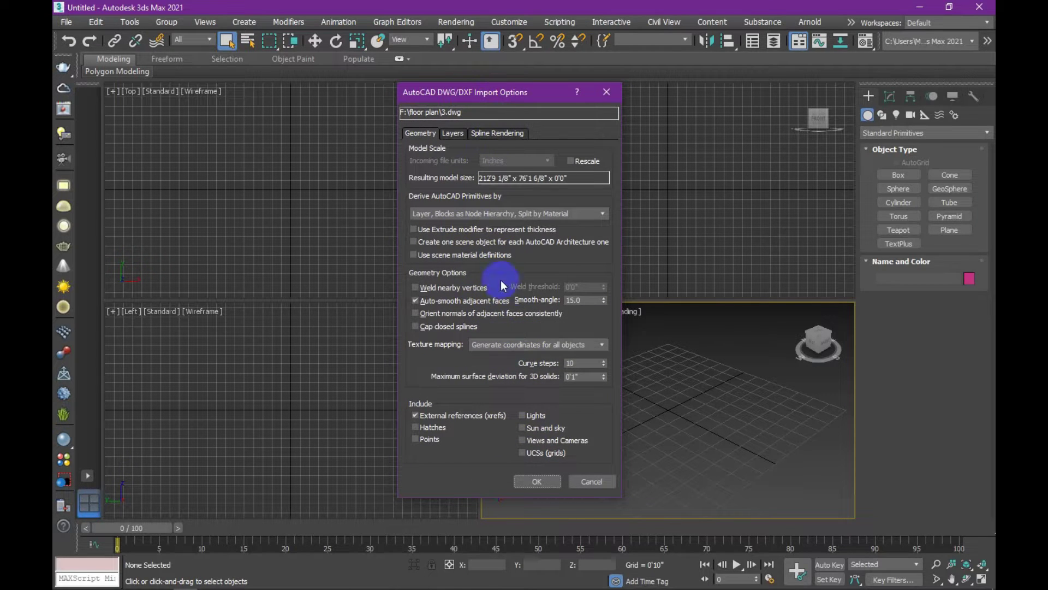
click(544, 484)
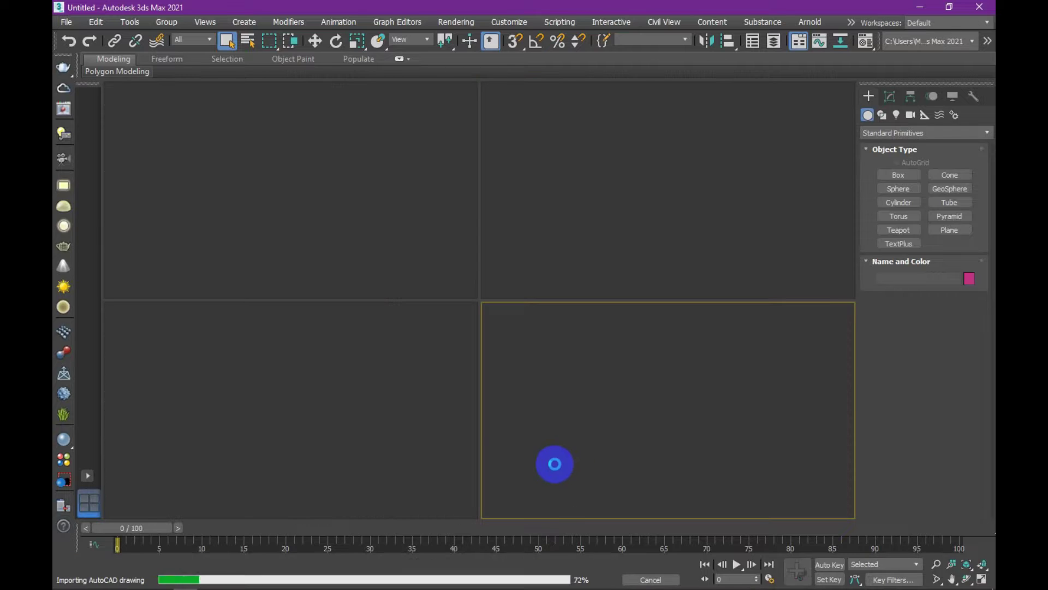
- Zoom and pan across the imported plans, then maximize the Perspective viewport
scroll(696, 434, up, 2)
scroll(696, 434, up, 2)
scroll(696, 420, up, 2)
mouse_move(693, 426)
middle_down()
mouse_move(781, 482)
mouse_move(750, 464)
middle_up()
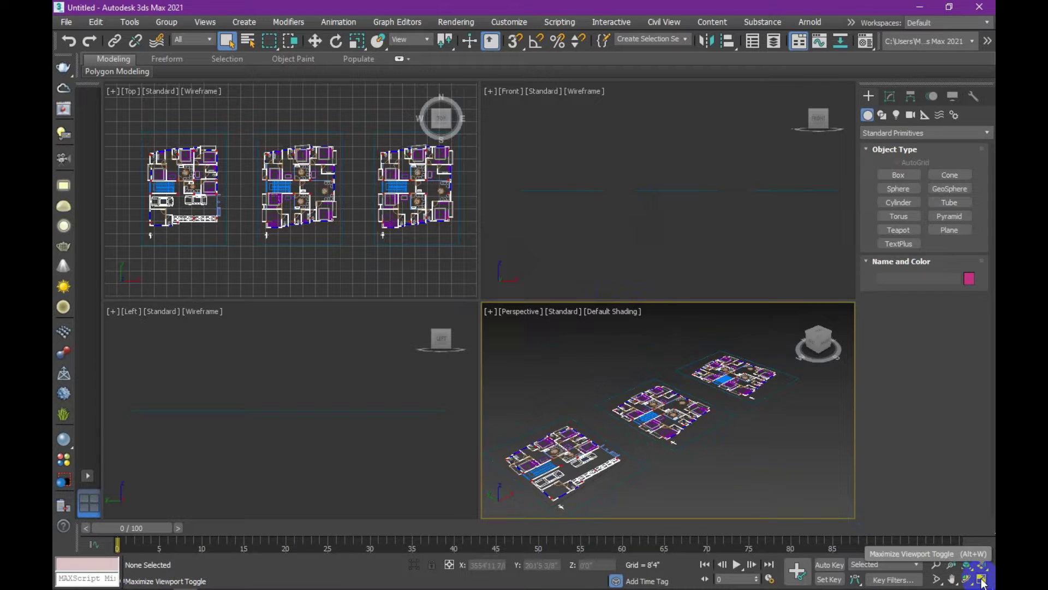
click(981, 582)
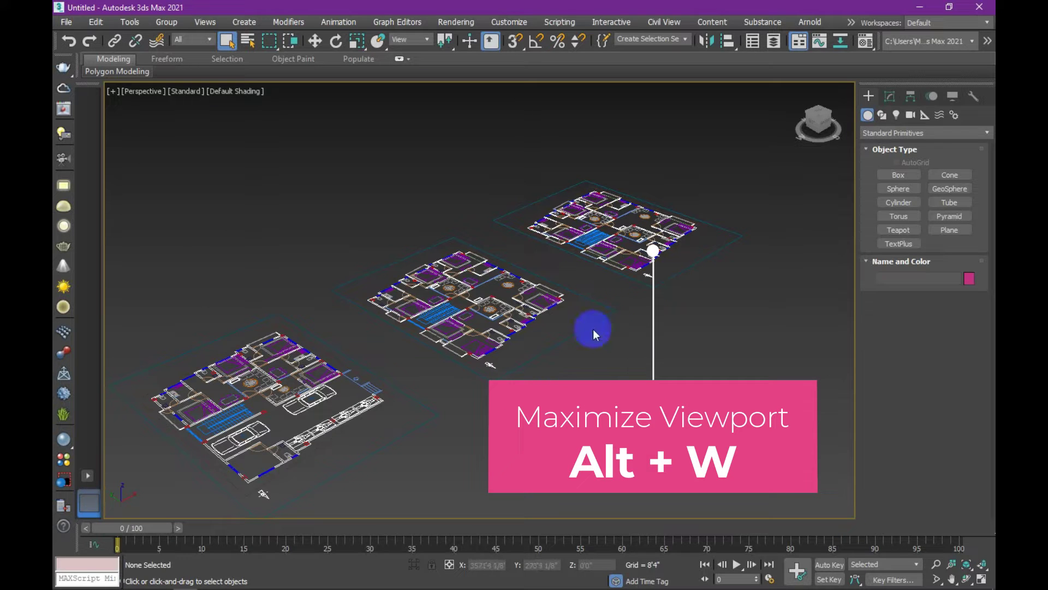
middle_drag(595, 328, 623, 315)
middle_drag(417, 417, 433, 386)
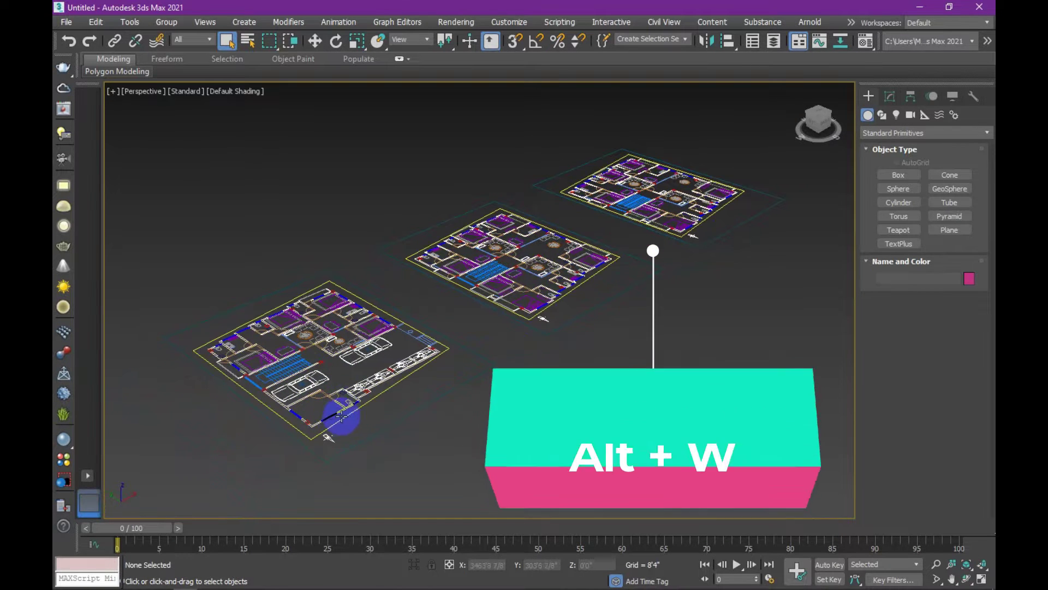
- Zoom extents to frame all three floor plans, then zoom onto one plan
drag(395, 408, 555, 299)
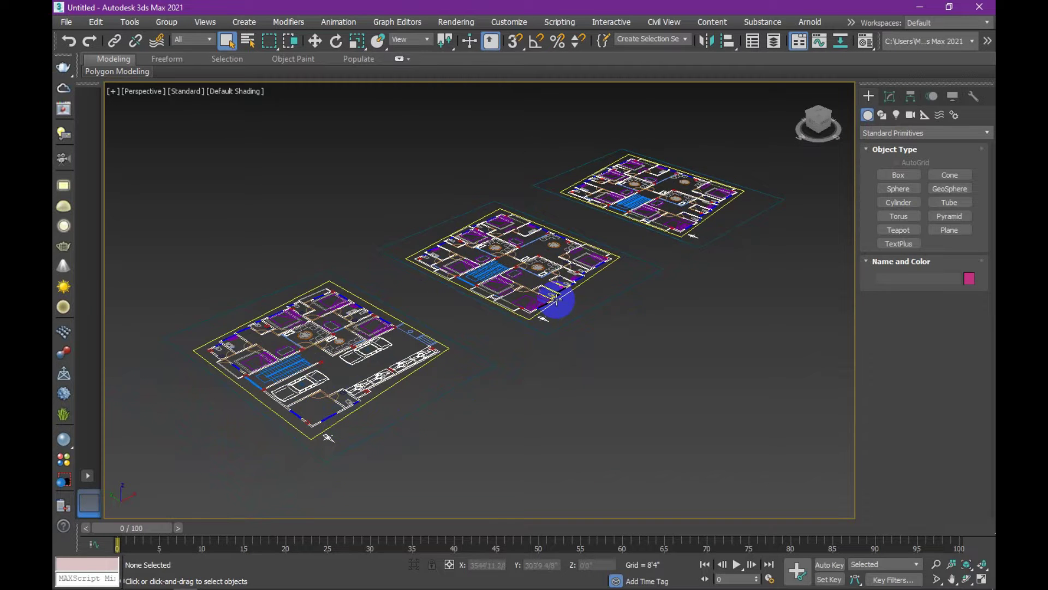
scroll(550, 352, up, 2)
scroll(546, 355, up, 2)
scroll(475, 402, up, 2)
scroll(567, 341, up, 2)
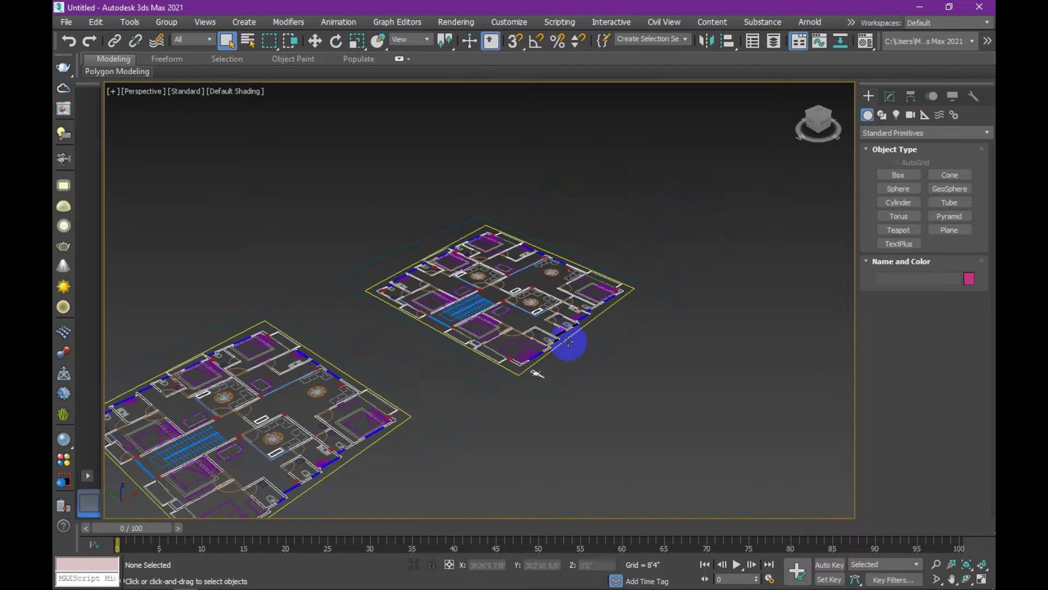
scroll(565, 339, up, 2)
scroll(564, 341, up, 2)
scroll(561, 360, up, 2)
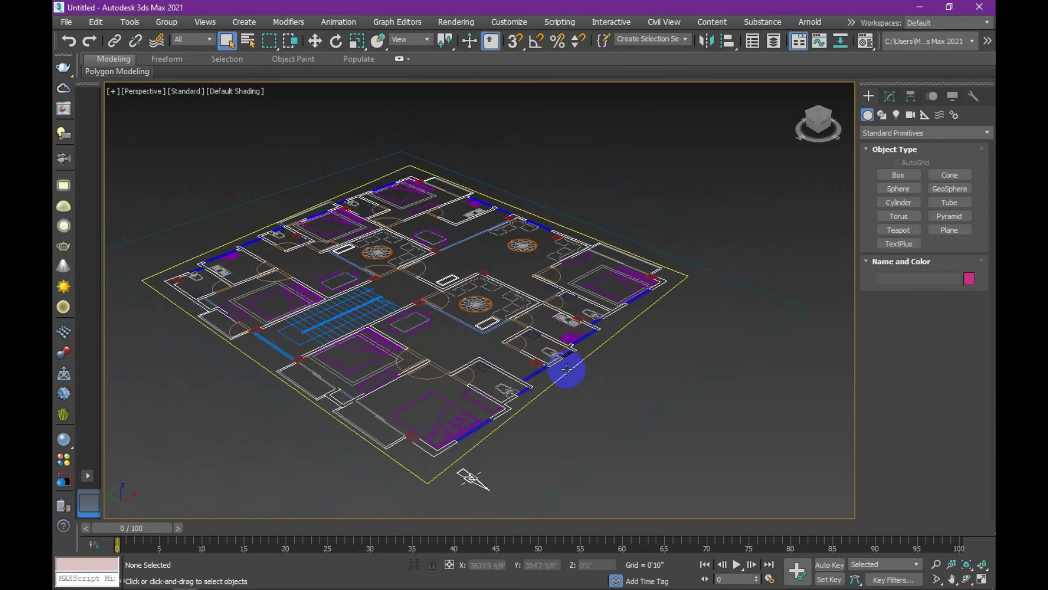
scroll(584, 363, up, 1)
scroll(608, 378, up, 2)
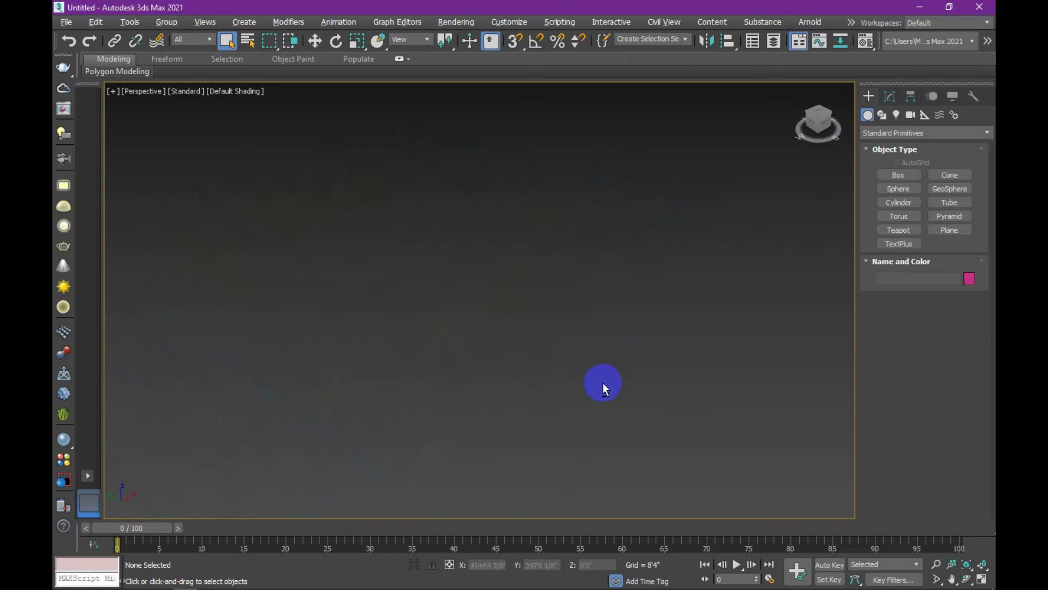
click(981, 566)
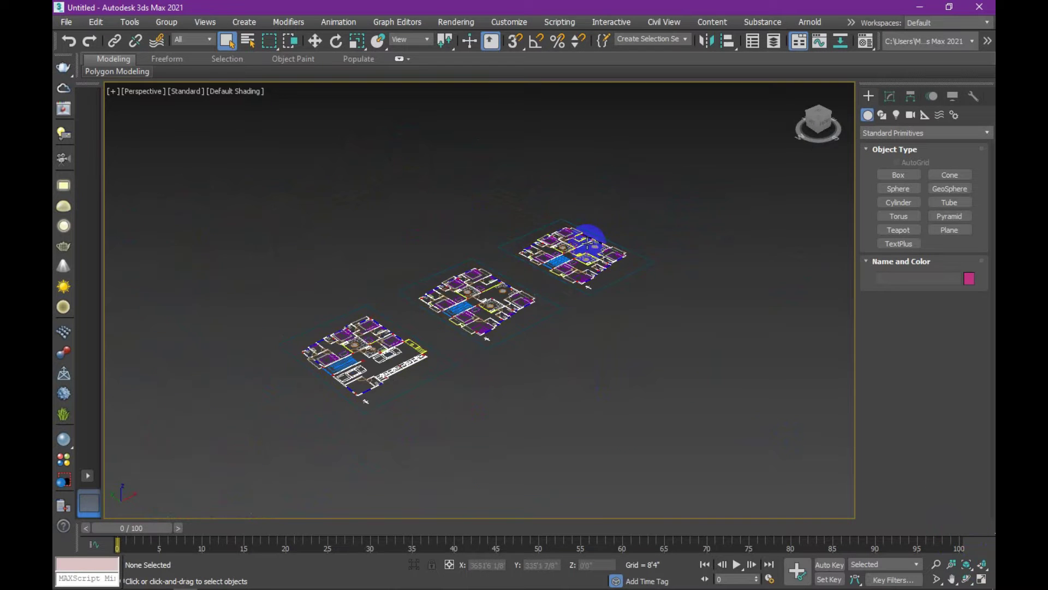
scroll(578, 215, up, 3)
mouse_move(589, 230)
middle_down()
mouse_move(546, 189)
mouse_move(491, 238)
mouse_move(468, 331)
middle_up()
scroll(545, 188, down, 2)
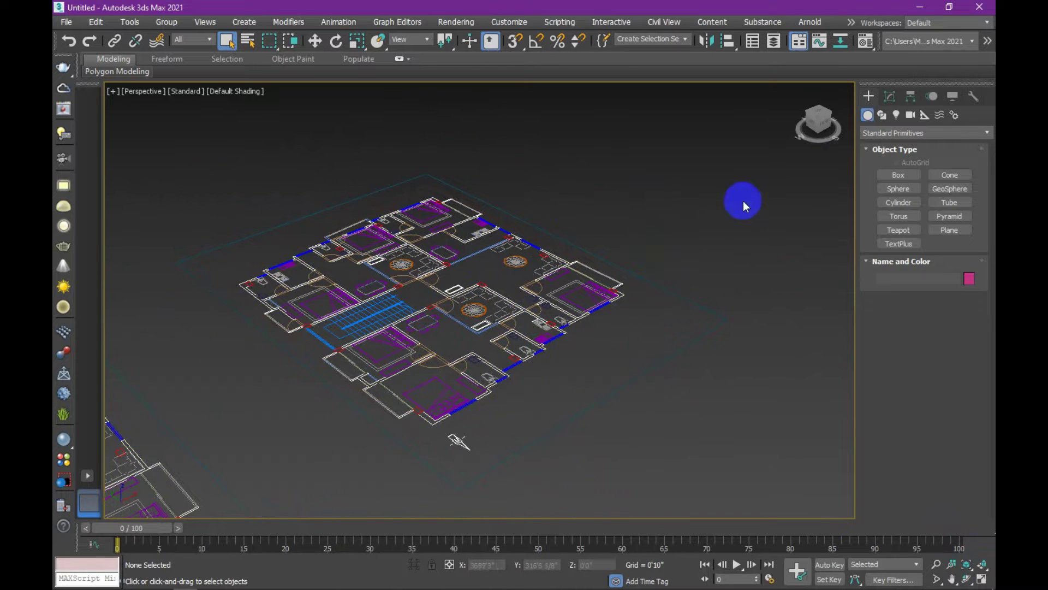
- Activate the AEC Extended Wall tool (0'5" width, 8'0" height, Center justification) and select its Height field
click(896, 135)
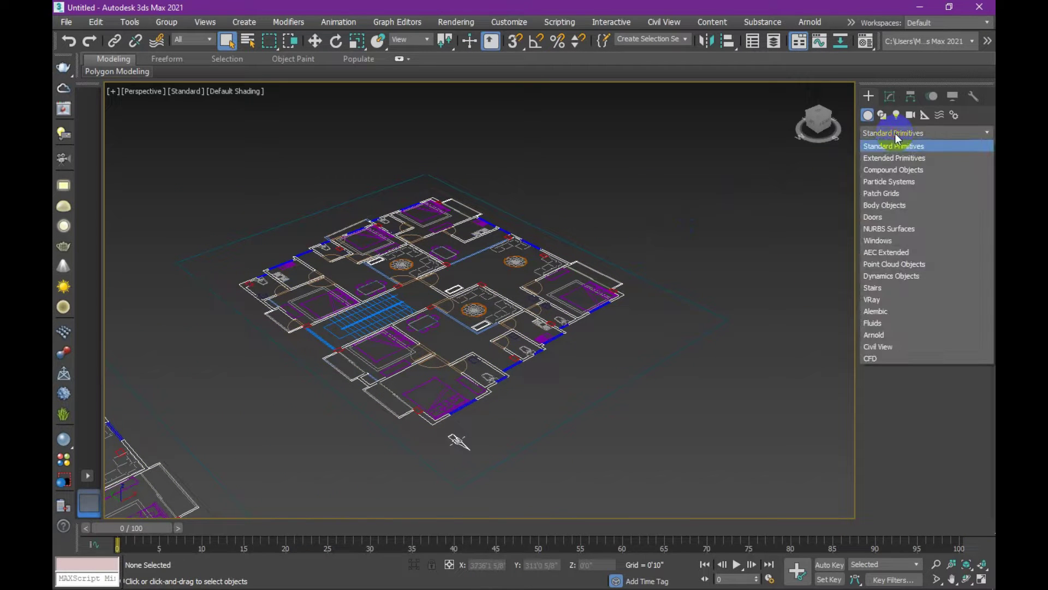
click(907, 253)
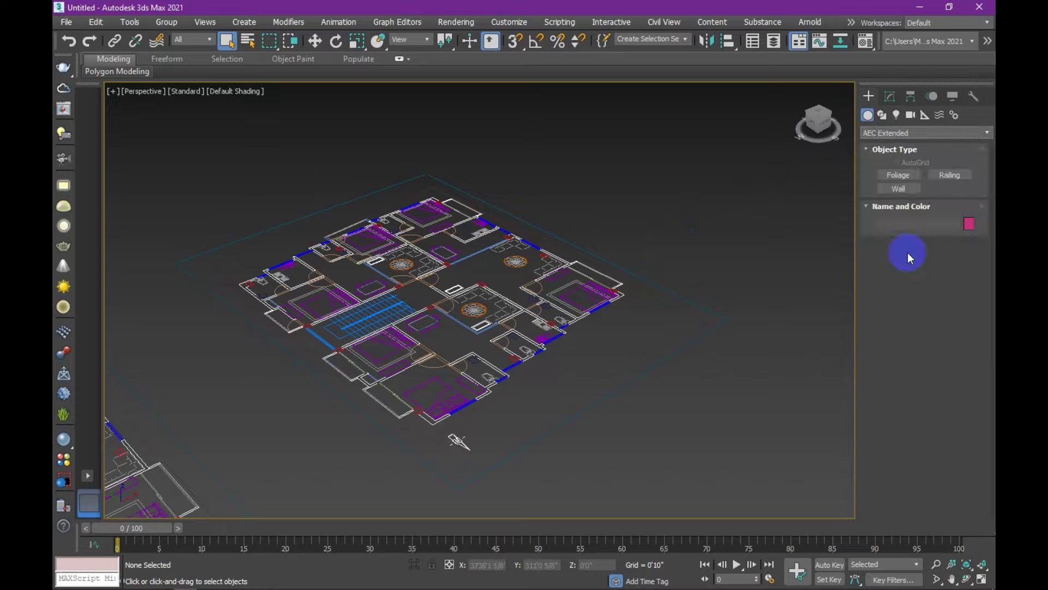
click(899, 188)
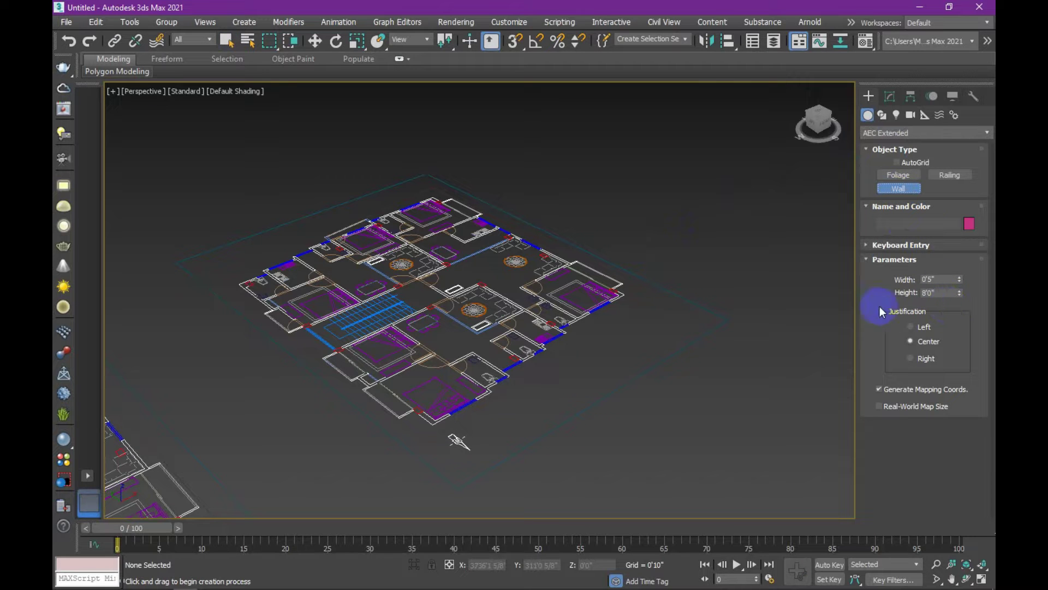
click(935, 294)
- Turn on snapping with Edge/Segment unchecked, leaving Vertex and Perpendicular, and zoom into the floor plan
click(515, 47)
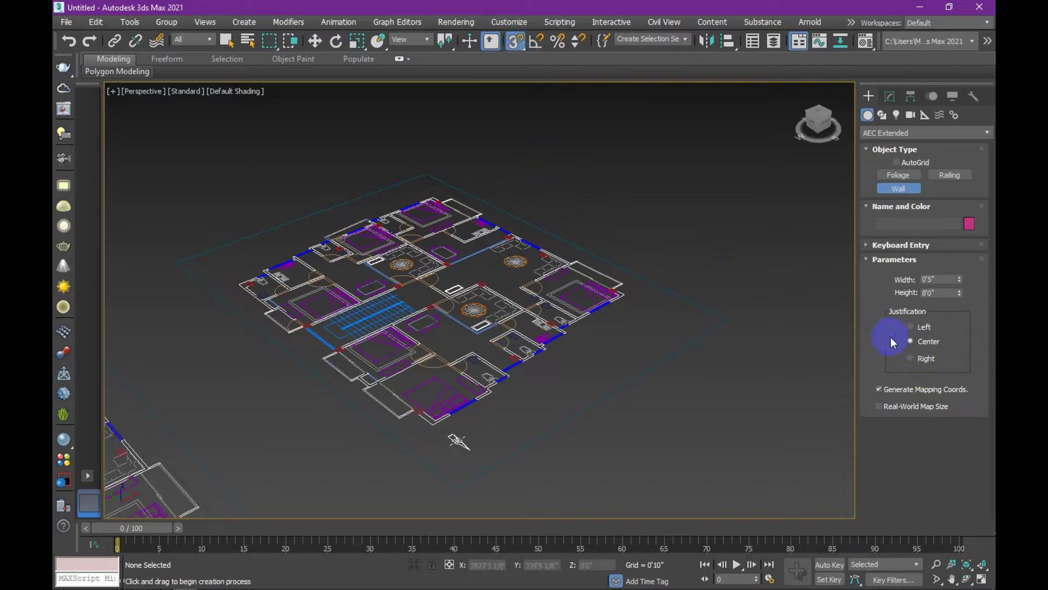
right_click(515, 47)
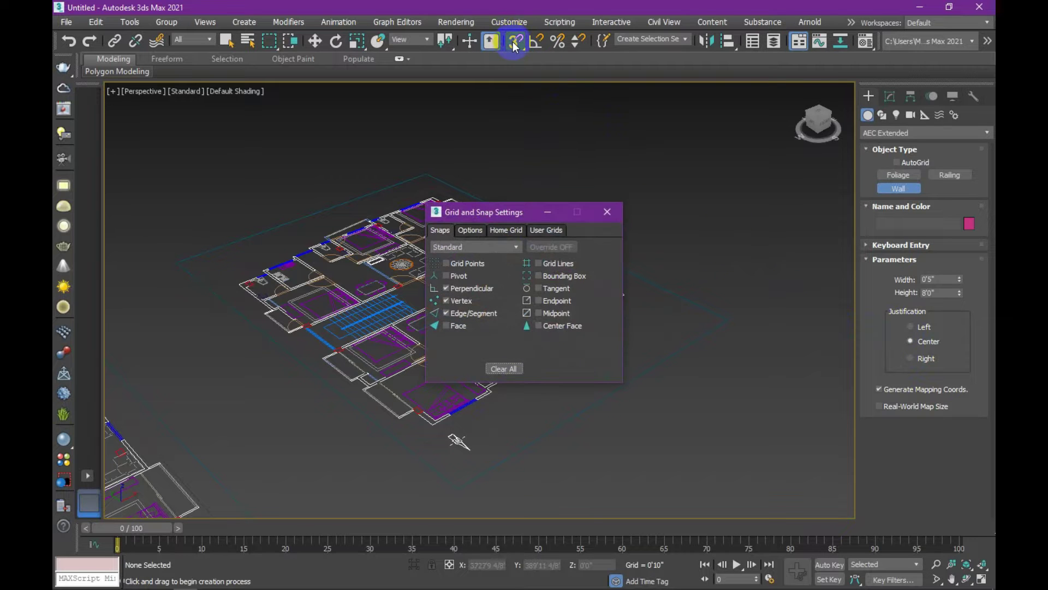
click(468, 317)
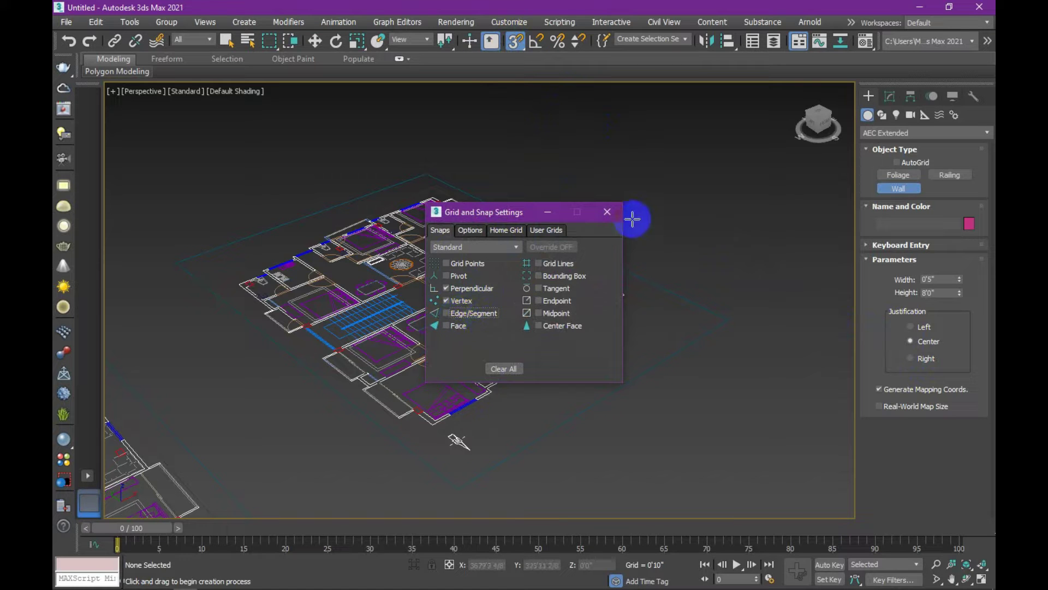
click(615, 213)
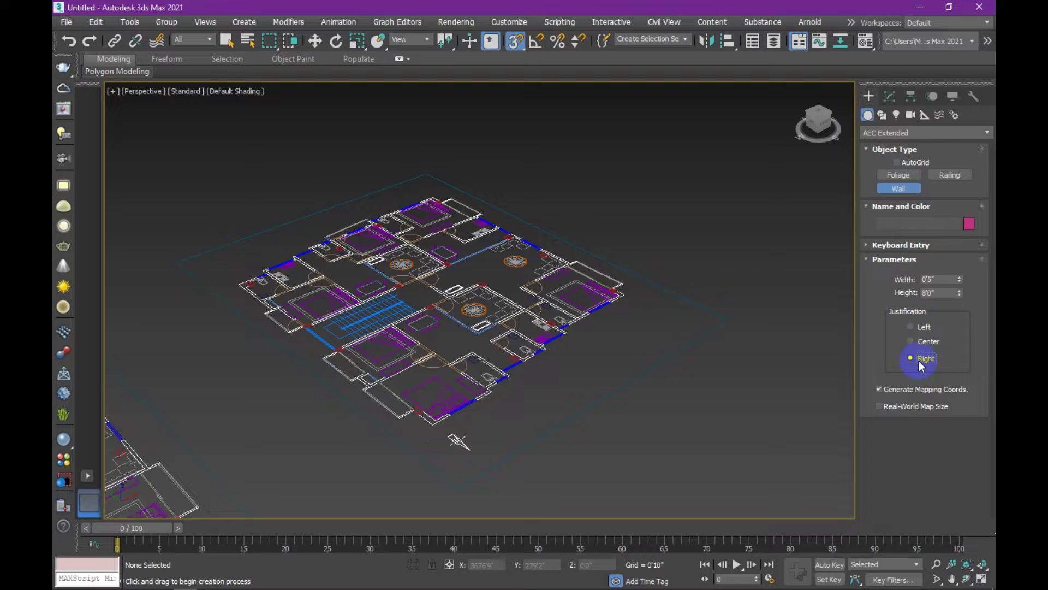
middle_drag(753, 355, 767, 349)
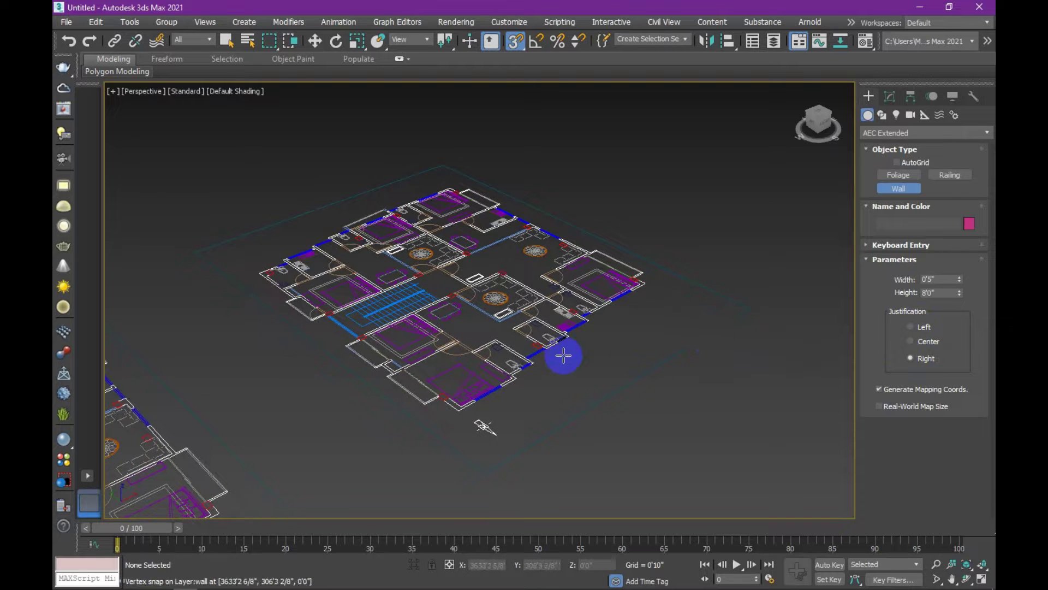
scroll(410, 393, up, 1)
scroll(425, 393, up, 1)
scroll(445, 392, up, 2)
scroll(456, 392, up, 1)
scroll(433, 410, up, 2)
scroll(433, 410, up, 1)
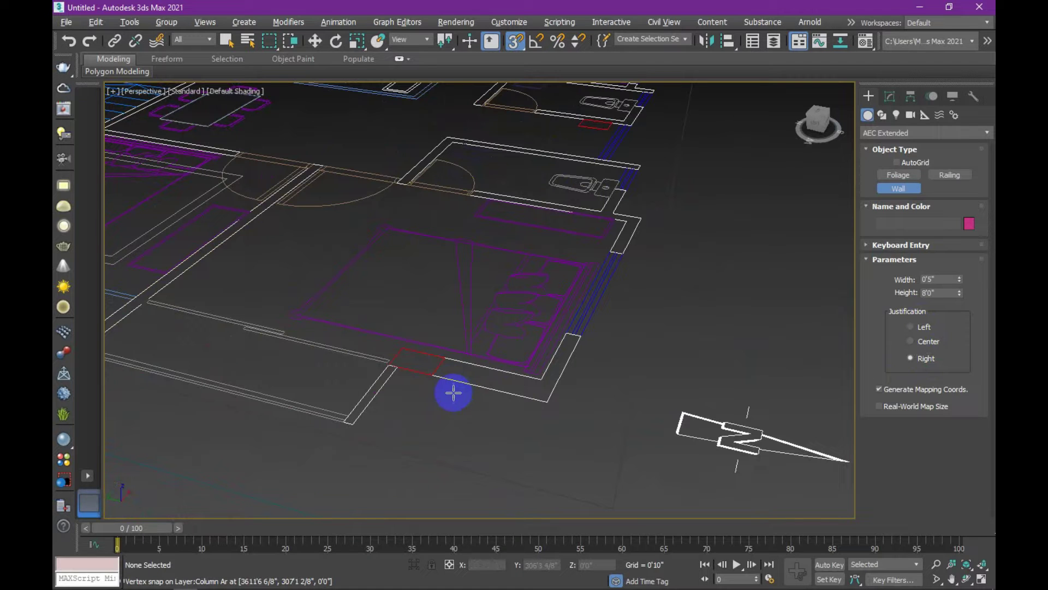
- Set the wall height to 10'0"
double_click(941, 292)
text(3)
key(Return)
text(10)
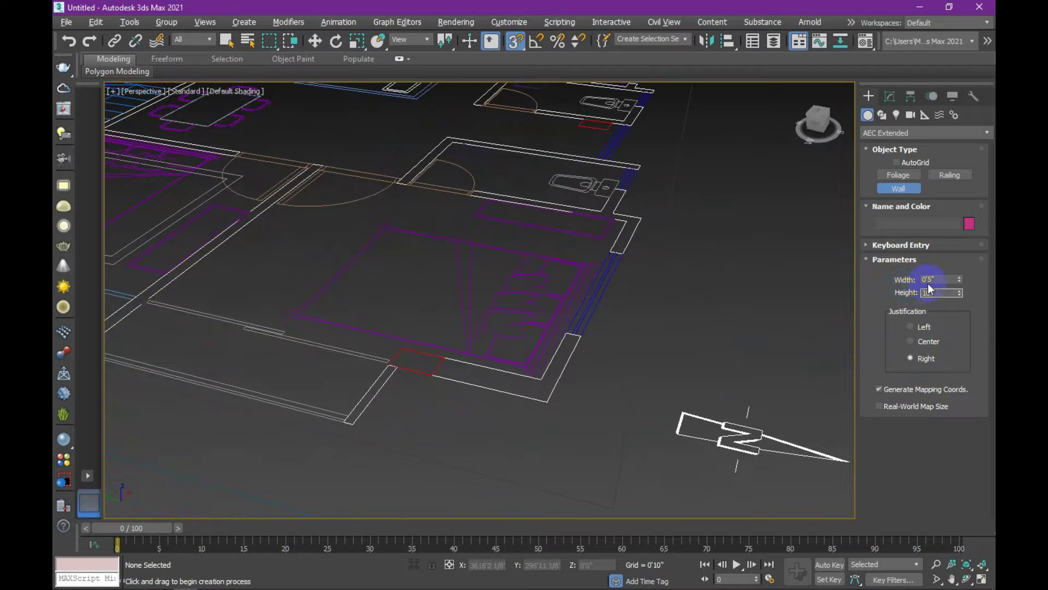
- Start Wall001 at a plan corner and place its first two segment corners
click(432, 375)
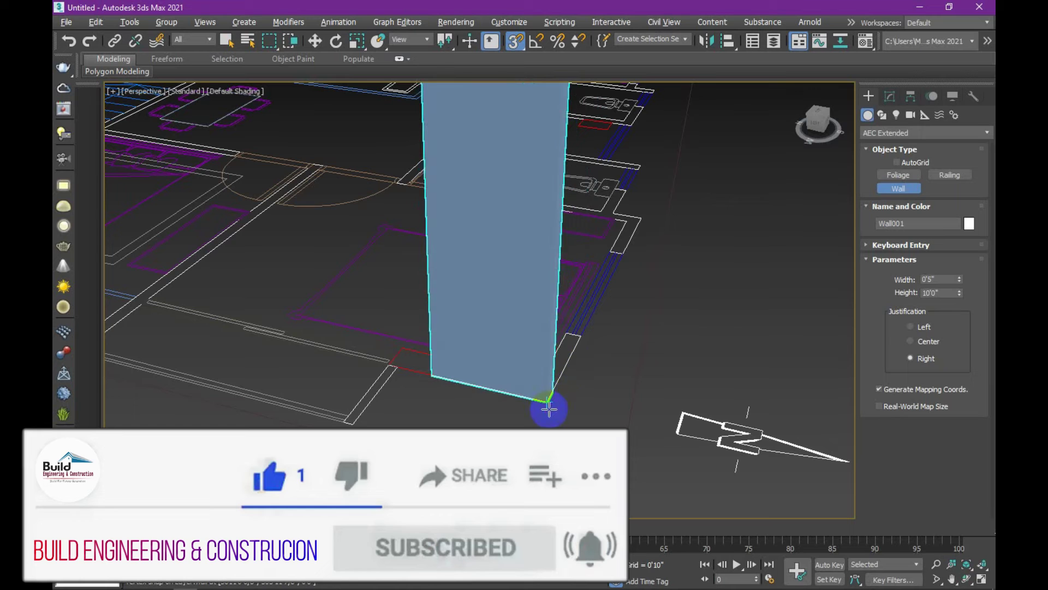
click(548, 404)
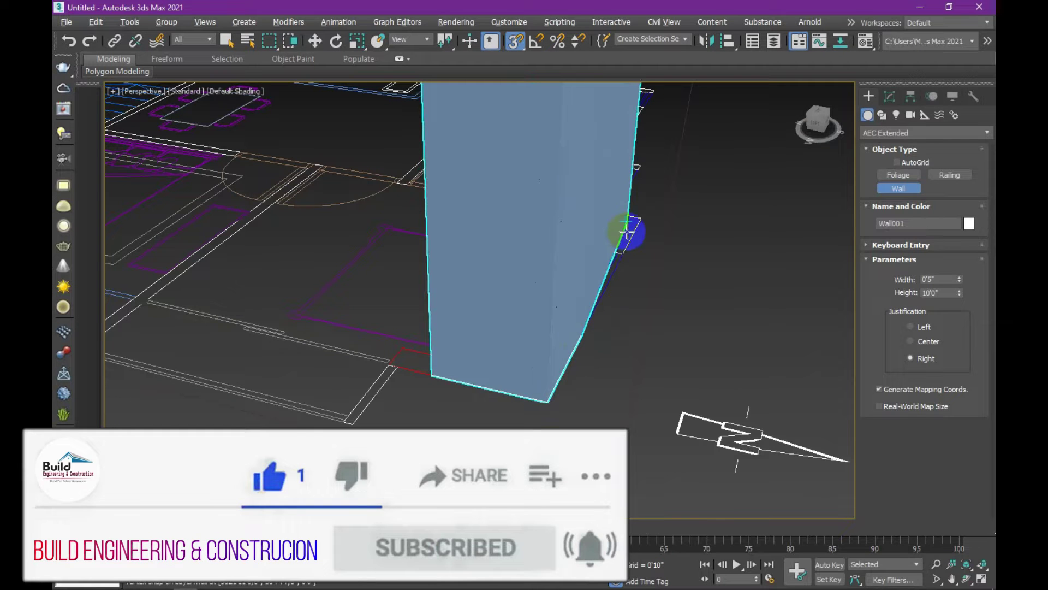
click(644, 217)
mouse_move(662, 229)
alt+middle_down()
mouse_move(433, 327)
mouse_move(398, 356)
mouse_move(460, 339)
mouse_move(451, 342)
mouse_move(407, 330)
mouse_move(286, 351)
mouse_move(393, 395)
mouse_move(281, 409)
mouse_move(305, 411)
mouse_move(299, 397)
mouse_move(390, 409)
alt+middle_up()
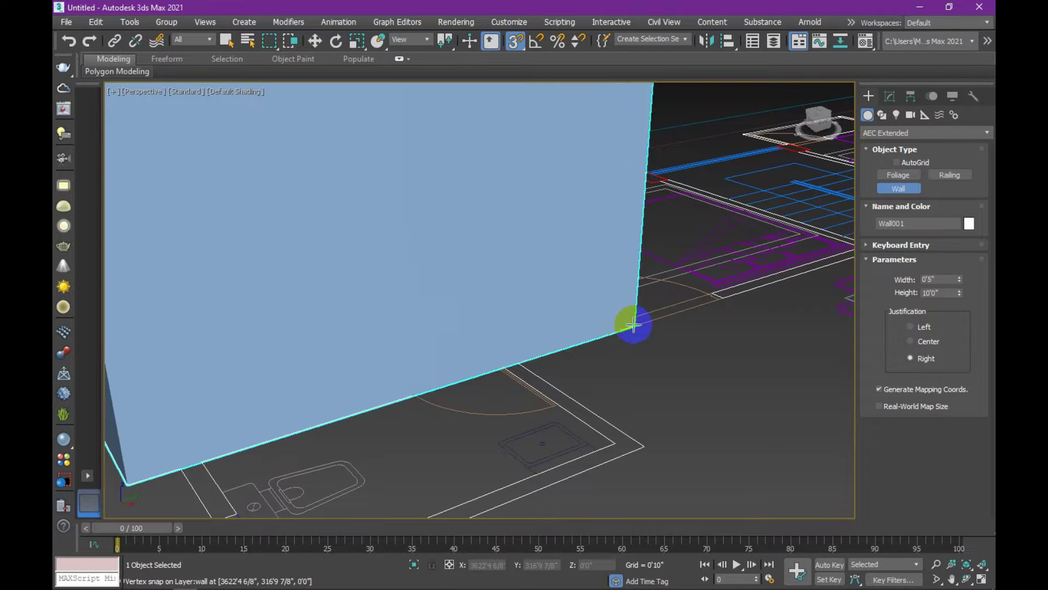
- Extend Wall001 with the next two snapped corners along the plan's long wall
mouse_move(633, 325)
alt+middle_down()
mouse_move(538, 367)
mouse_move(557, 382)
mouse_move(625, 366)
alt+middle_up()
click(625, 365)
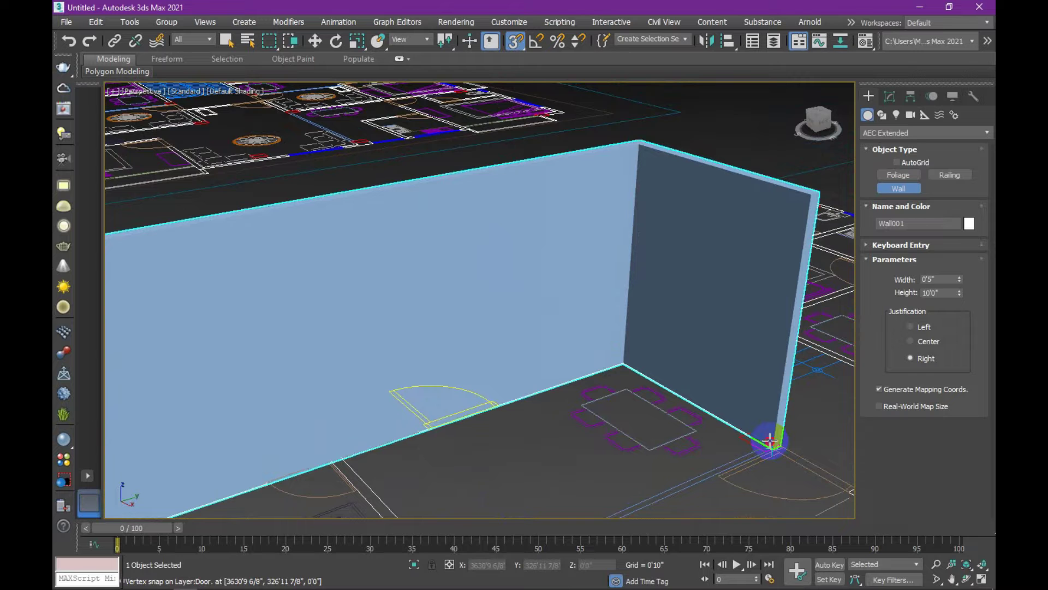
scroll(791, 459, down, 5)
middle_drag(791, 463, 662, 335)
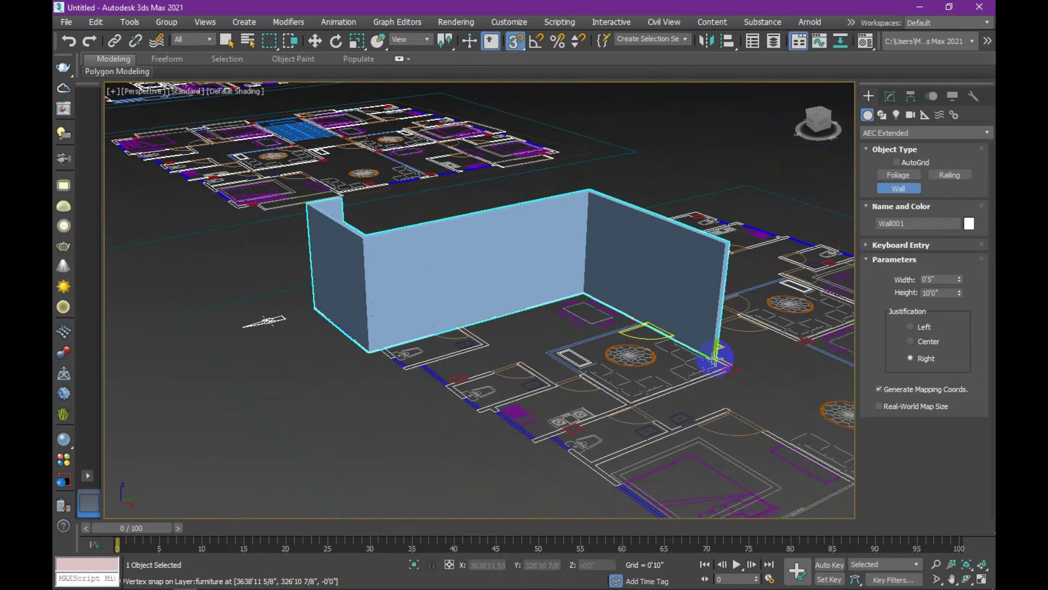
scroll(715, 358, up, 5)
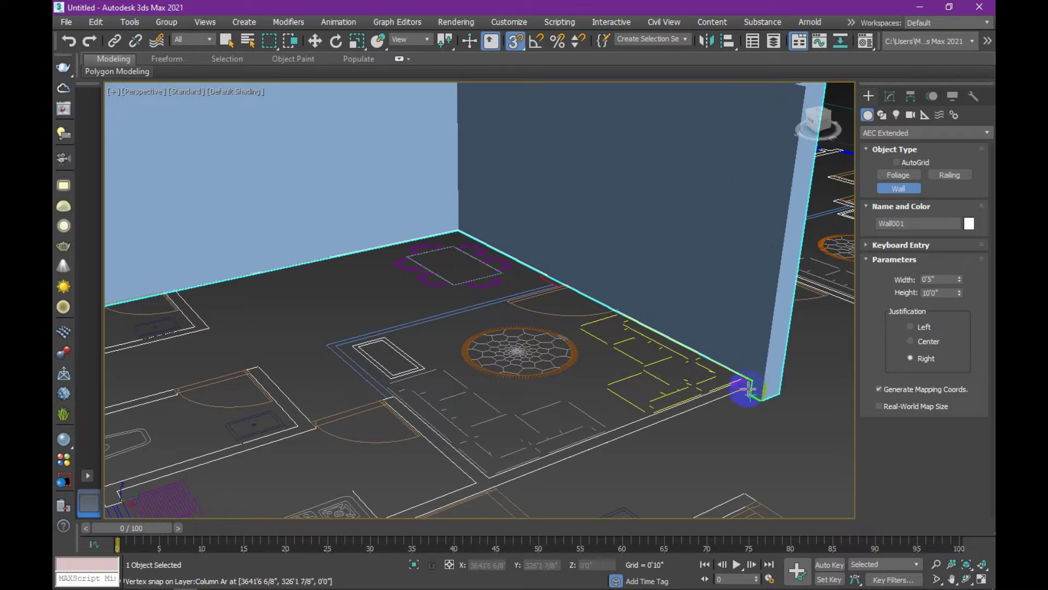
mouse_move(767, 391)
alt+middle_down()
mouse_move(469, 337)
mouse_move(514, 402)
alt+middle_up()
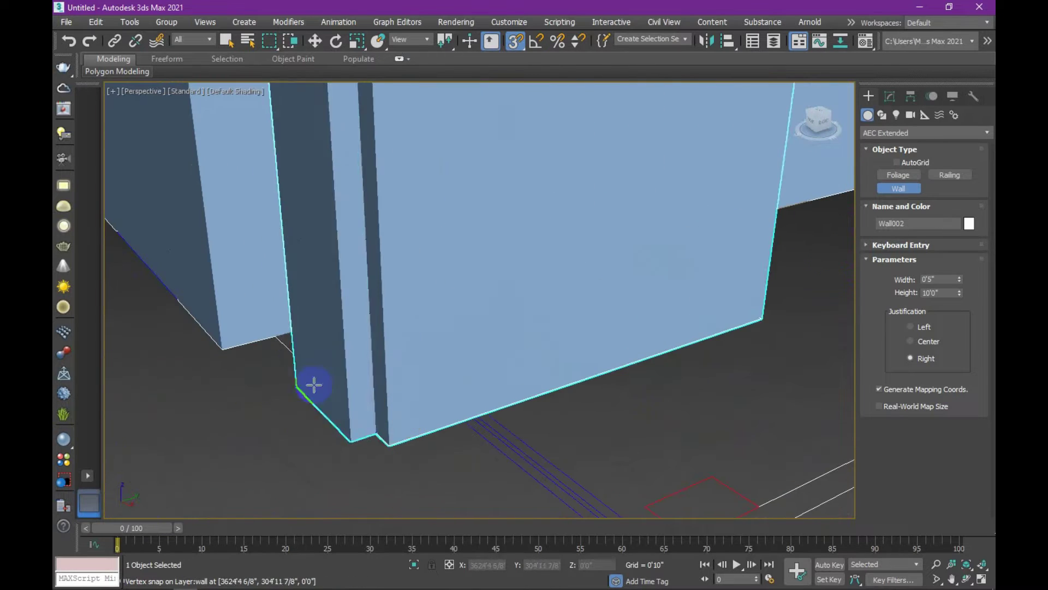
click(514, 403)
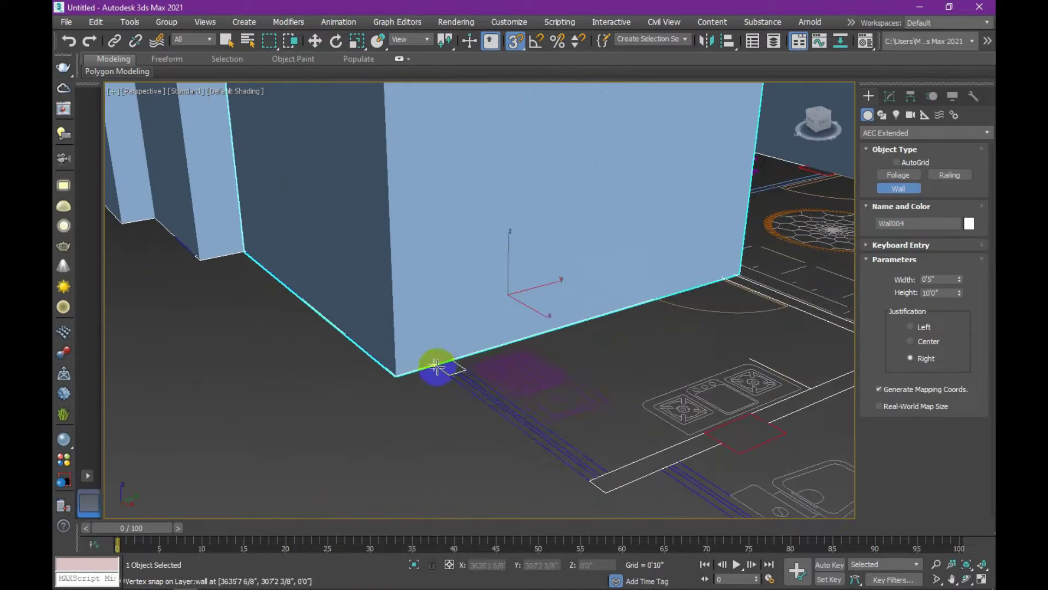
- Place more wall corners along the plan edge and finish the first wall run
alt+middle_drag(760, 339, 685, 318)
scroll(542, 169, up, 5)
click(556, 173)
scroll(510, 225, down, 5)
scroll(457, 274, up, 5)
click(457, 274)
alt+middle_drag(346, 333, 344, 403)
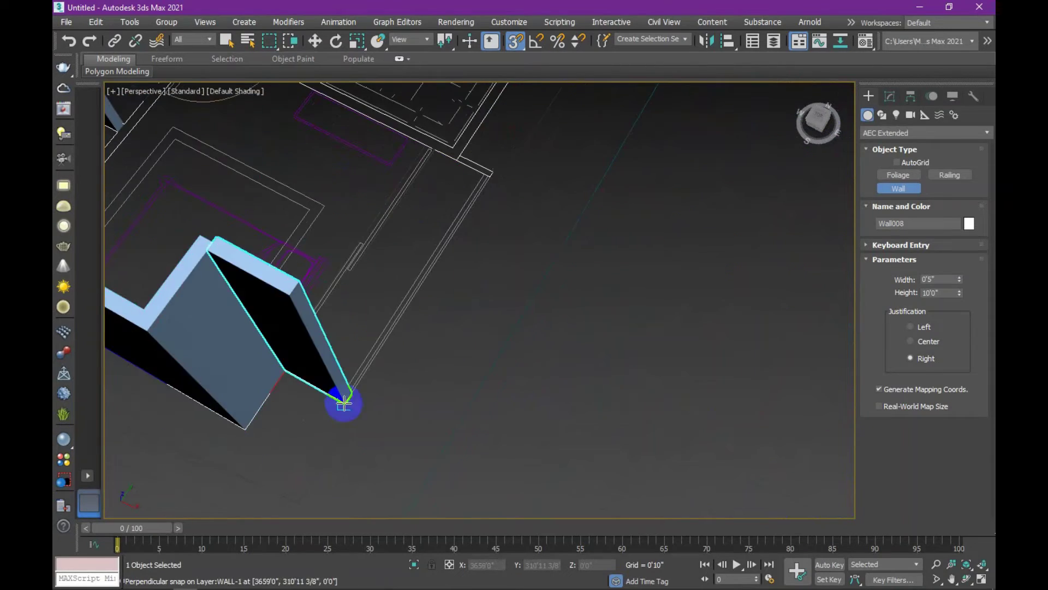
mouse_move(411, 351)
alt+middle_down()
mouse_move(286, 319)
mouse_move(491, 316)
alt+middle_up()
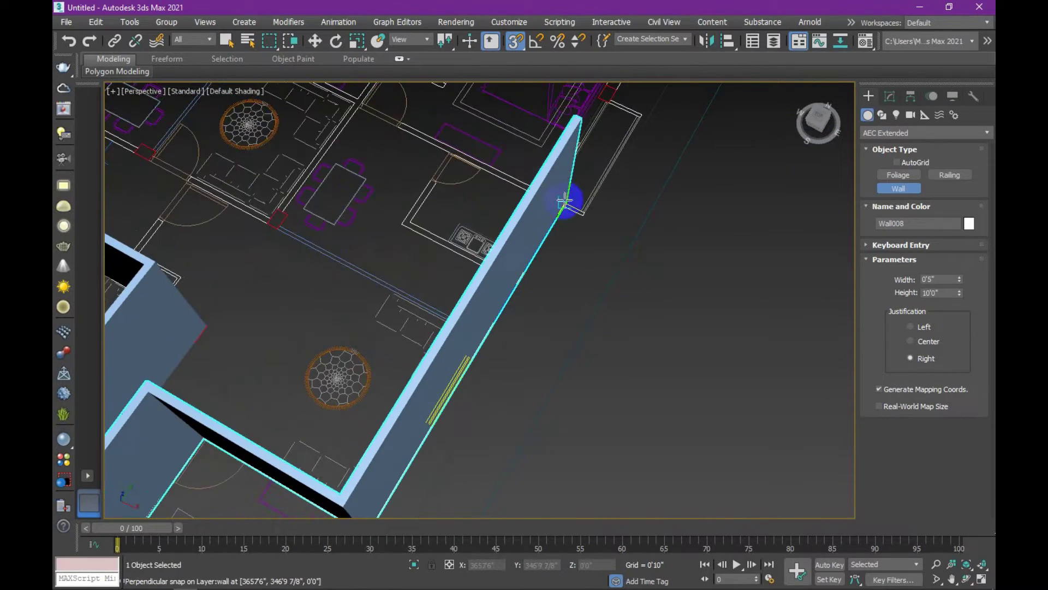
click(577, 119)
click(363, 113)
right_click(274, 254)
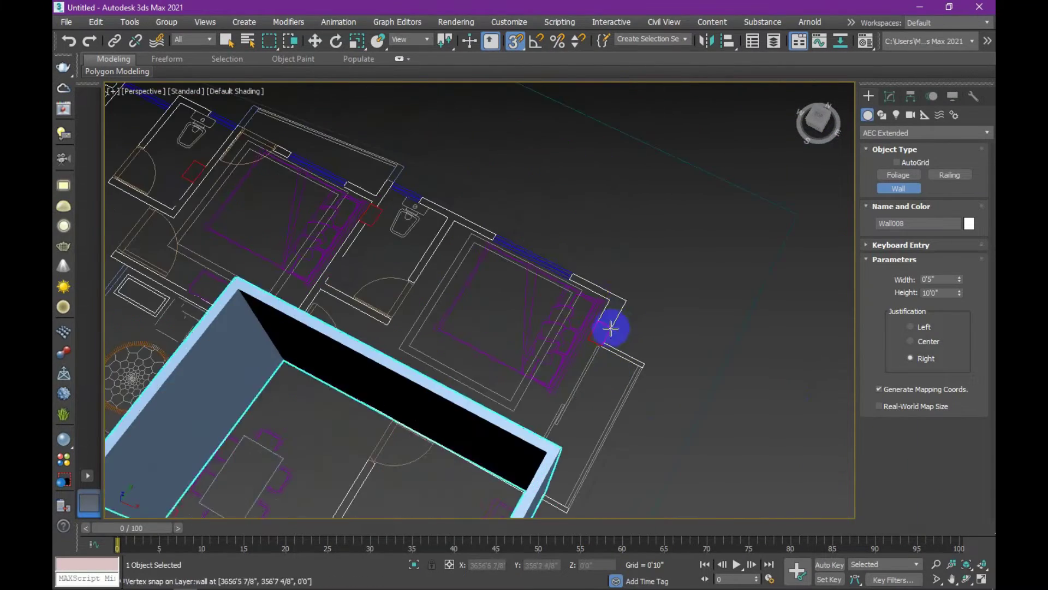
- Draw a new wall run through the next rooms, placing vertices at each snapped corner
click(610, 328)
mouse_move(398, 183)
middle_down()
mouse_move(571, 233)
mouse_move(543, 427)
mouse_move(612, 191)
mouse_move(624, 271)
mouse_move(440, 299)
mouse_move(328, 417)
middle_up()
click(362, 281)
mouse_move(363, 281)
alt+middle_down()
mouse_move(486, 288)
mouse_move(674, 363)
alt+middle_up()
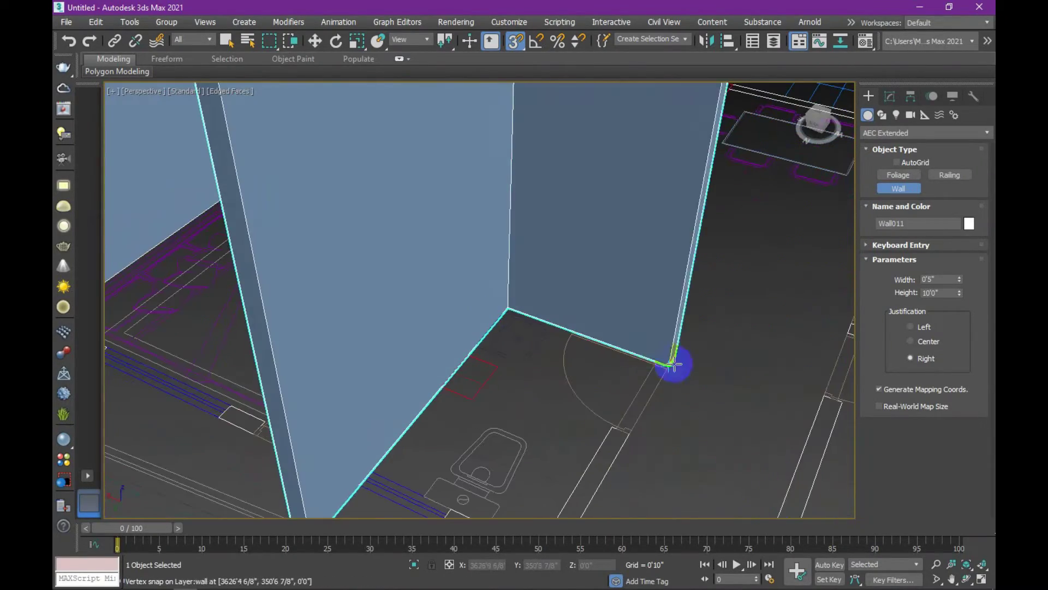
click(674, 363)
mouse_move(580, 386)
alt+middle_down()
mouse_move(737, 286)
mouse_move(398, 335)
mouse_move(667, 387)
mouse_move(458, 393)
mouse_move(539, 332)
mouse_move(351, 173)
mouse_move(524, 255)
mouse_move(702, 300)
mouse_move(639, 416)
mouse_move(395, 353)
mouse_move(522, 428)
mouse_move(632, 440)
mouse_move(604, 405)
mouse_move(603, 330)
mouse_move(516, 370)
mouse_move(335, 367)
mouse_move(442, 410)
alt+middle_up()
click(667, 387)
click(522, 428)
click(603, 329)
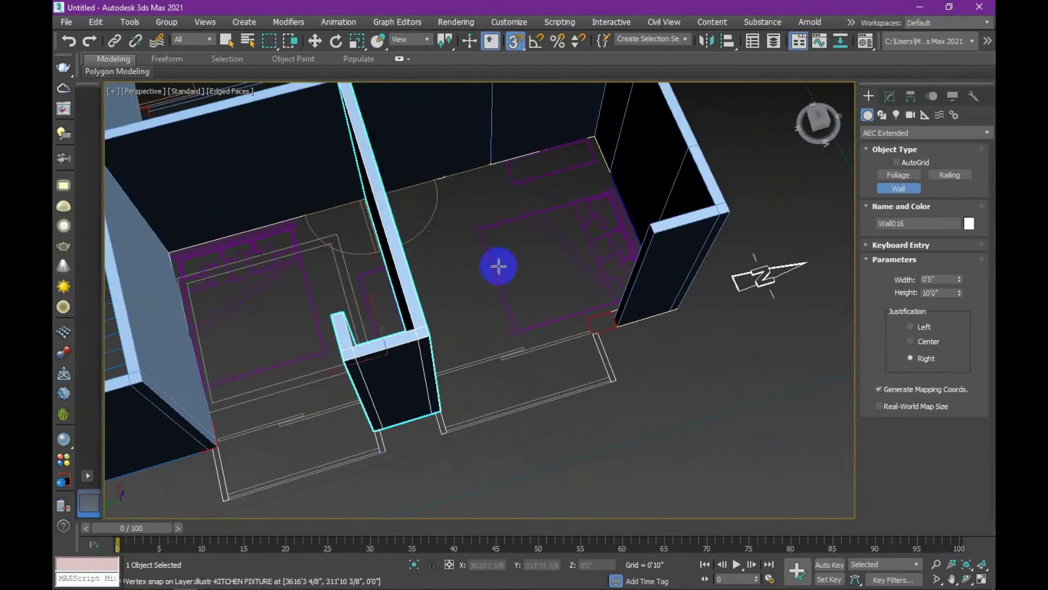
- Orbit to an overhead view and finish the second wall run
scroll(498, 266, down, 5)
scroll(384, 346, up, 5)
alt+middle_drag(510, 382, 545, 402)
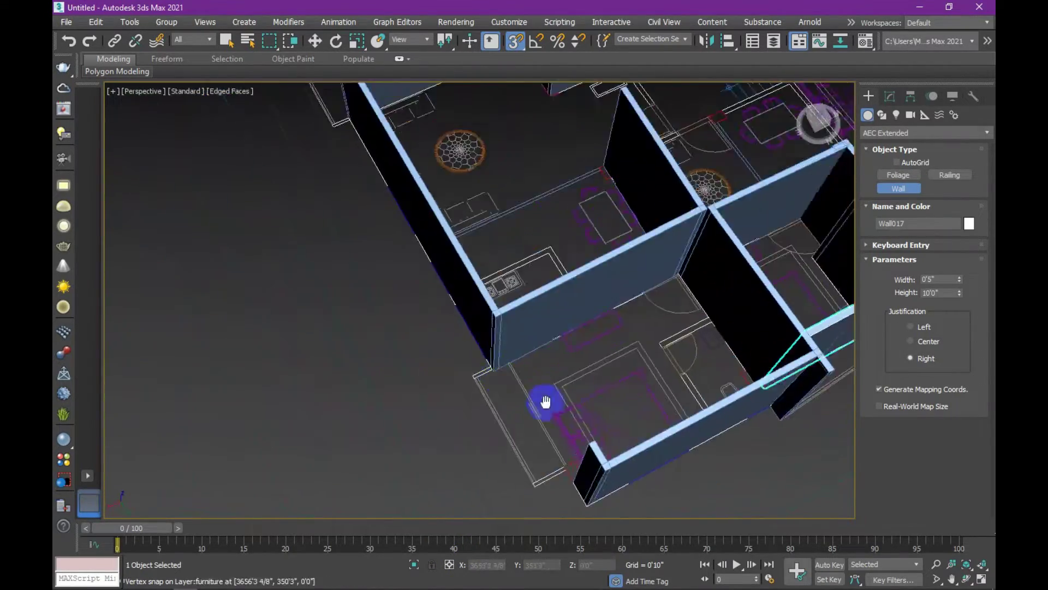
scroll(588, 305, up, 5)
middle_drag(434, 392, 351, 328)
right_click(351, 328)
- Start another wall run in the next room and place its first vertices
click(339, 296)
middle_drag(486, 304, 502, 316)
click(502, 315)
scroll(502, 315, down, 5)
mouse_move(569, 339)
alt+middle_down()
mouse_move(479, 320)
mouse_move(573, 335)
alt+middle_up()
scroll(573, 334, up, 5)
click(513, 198)
- Continue the wall beside the stairs, placing three more corners
scroll(529, 362, down, 5)
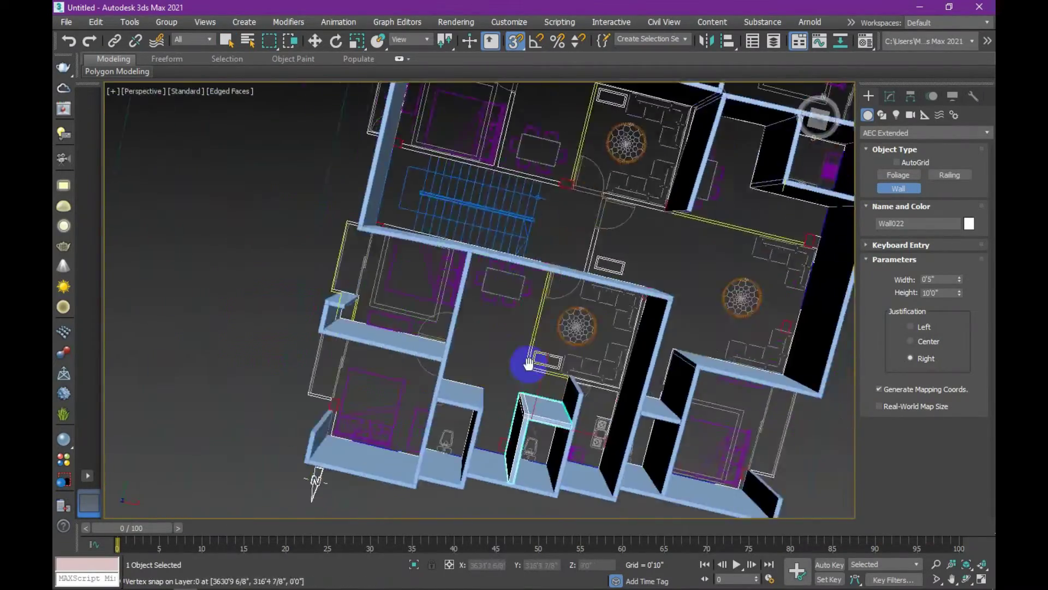
scroll(543, 286, up, 5)
alt+middle_drag(543, 285, 524, 333)
scroll(523, 361, down, 5)
scroll(591, 304, up, 5)
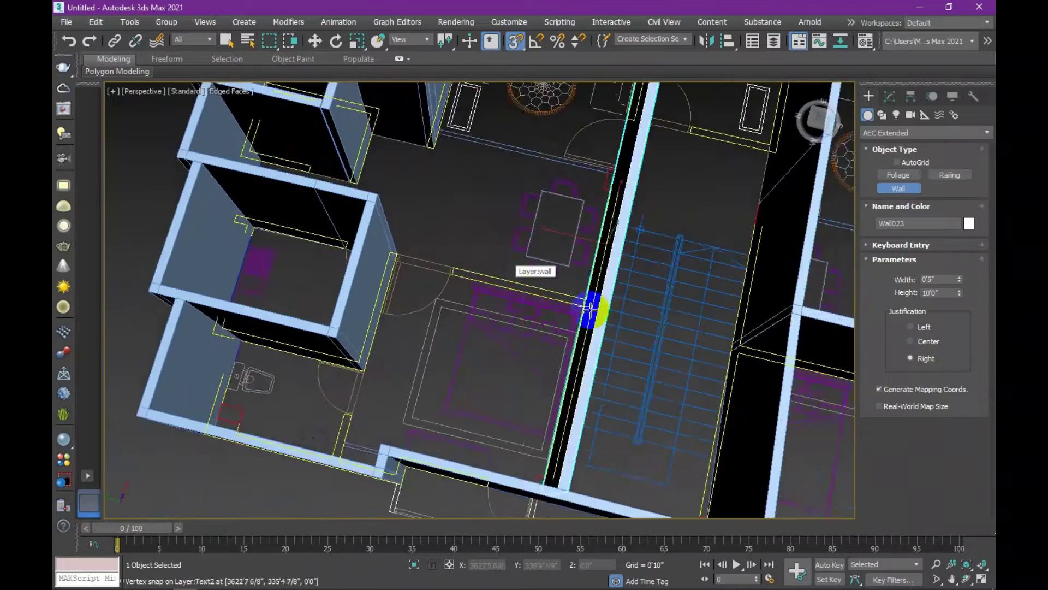
click(646, 304)
click(414, 486)
alt+middle_drag(414, 487, 447, 298)
click(447, 298)
- Zoom, pan and orbit to review the walls traced across the floor plan
scroll(499, 290, down, 5)
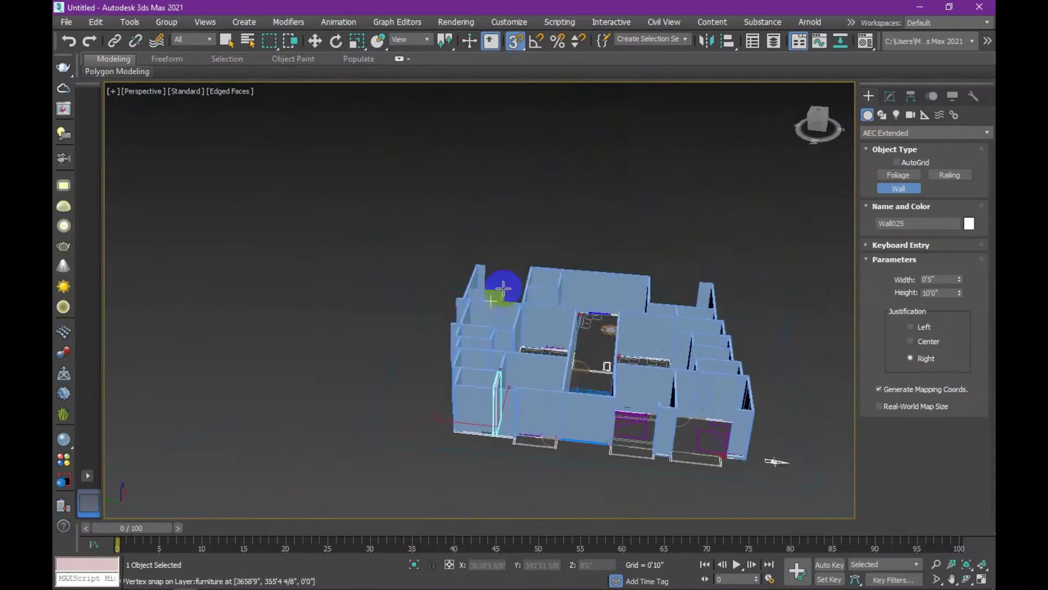
scroll(552, 329, up, 5)
scroll(374, 386, up, 3)
scroll(648, 470, up, 2)
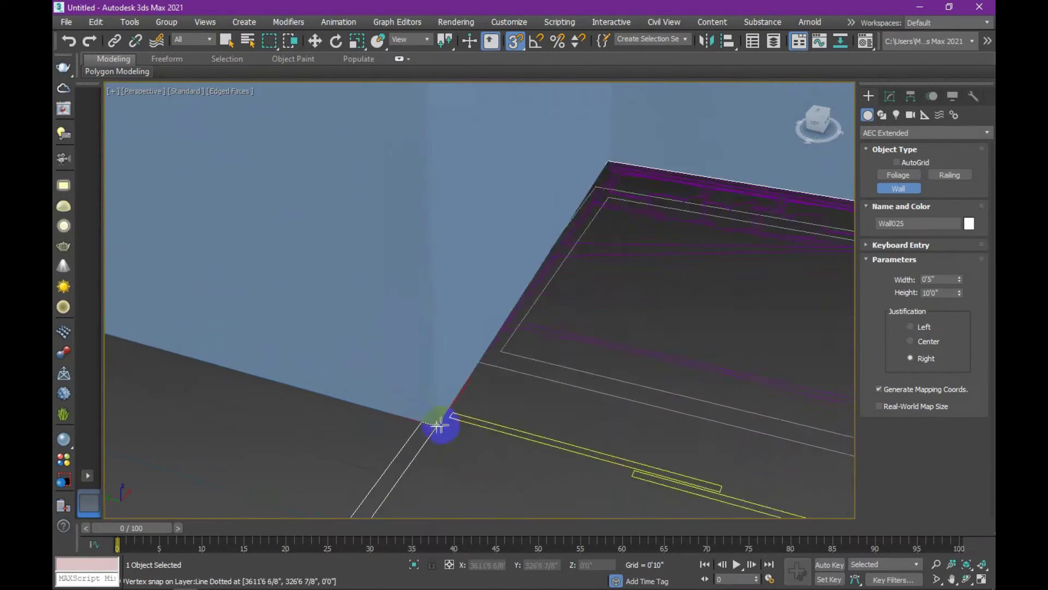
scroll(648, 471, down, 3)
mouse_move(568, 381)
middle_down()
mouse_move(554, 367)
mouse_move(494, 382)
middle_up()
scroll(553, 370, down, 3)
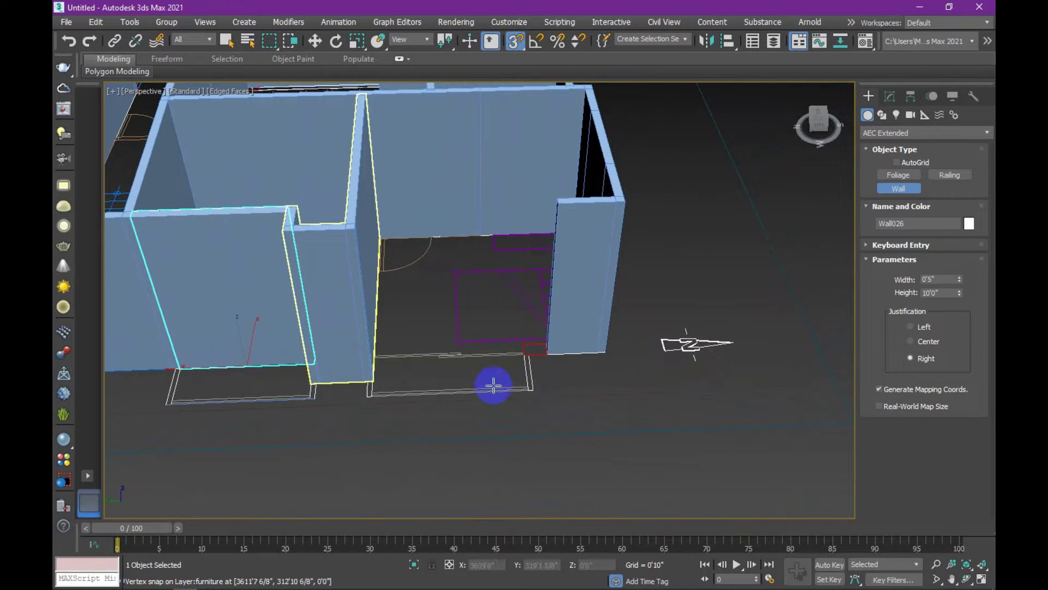
scroll(534, 342, down, 3)
scroll(526, 321, down, 3)
mouse_move(491, 333)
alt+middle_down()
mouse_move(519, 334)
mouse_move(419, 353)
mouse_move(538, 352)
mouse_move(556, 339)
mouse_move(502, 359)
mouse_move(627, 335)
mouse_move(421, 351)
mouse_move(467, 342)
alt+middle_up()
scroll(519, 335, up, 2)
scroll(503, 360, down, 4)
scroll(410, 347, up, 3)
scroll(416, 351, up, 2)
scroll(445, 334, up, 1)
scroll(381, 330, up, 2)
mouse_move(393, 327)
alt+middle_down()
mouse_move(410, 324)
mouse_move(391, 346)
alt+middle_up()
scroll(392, 351, up, 2)
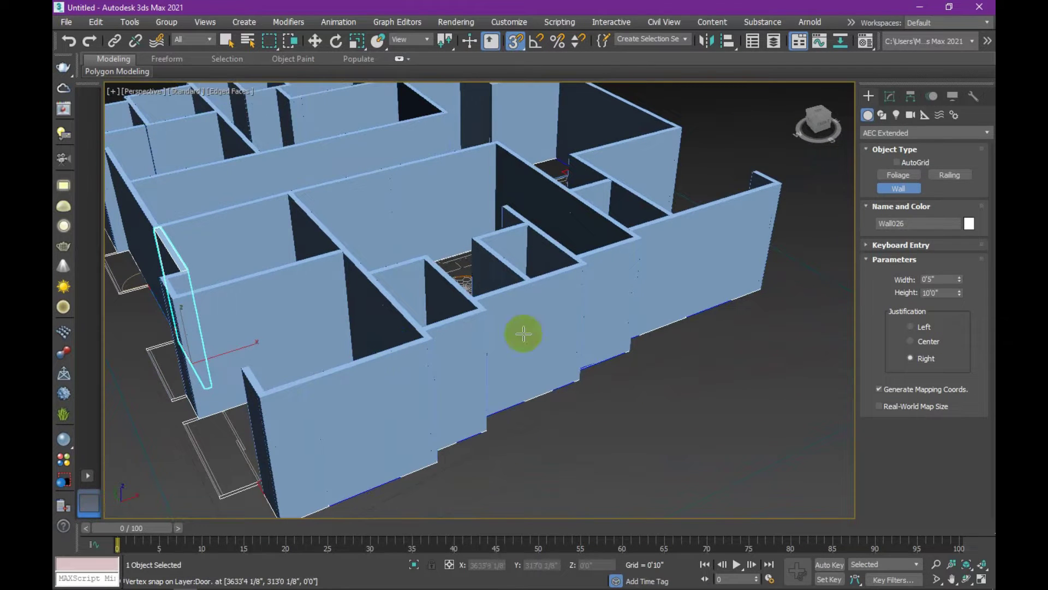
click(869, 97)
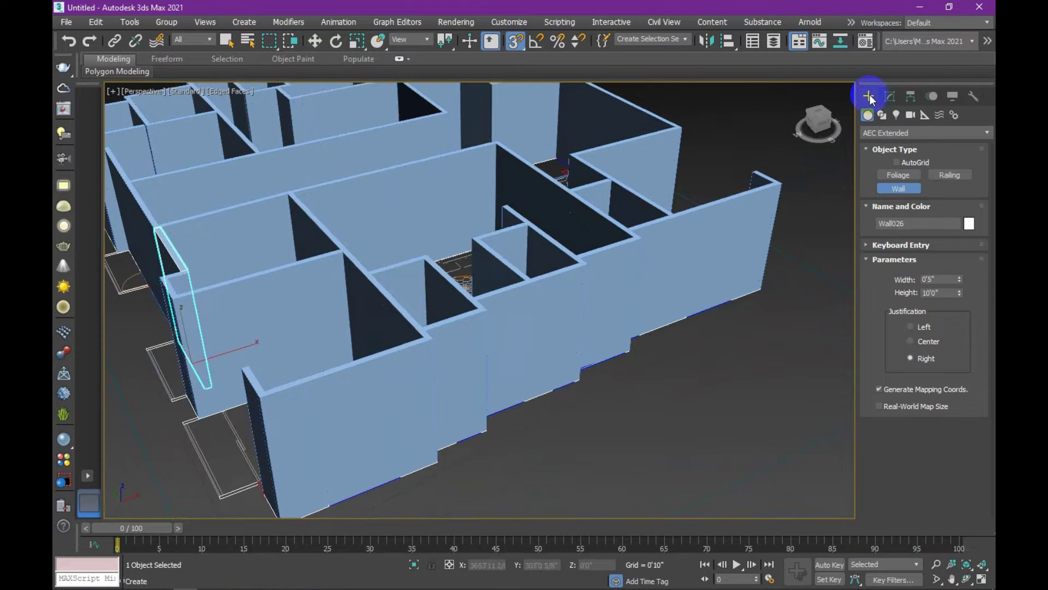
click(878, 132)
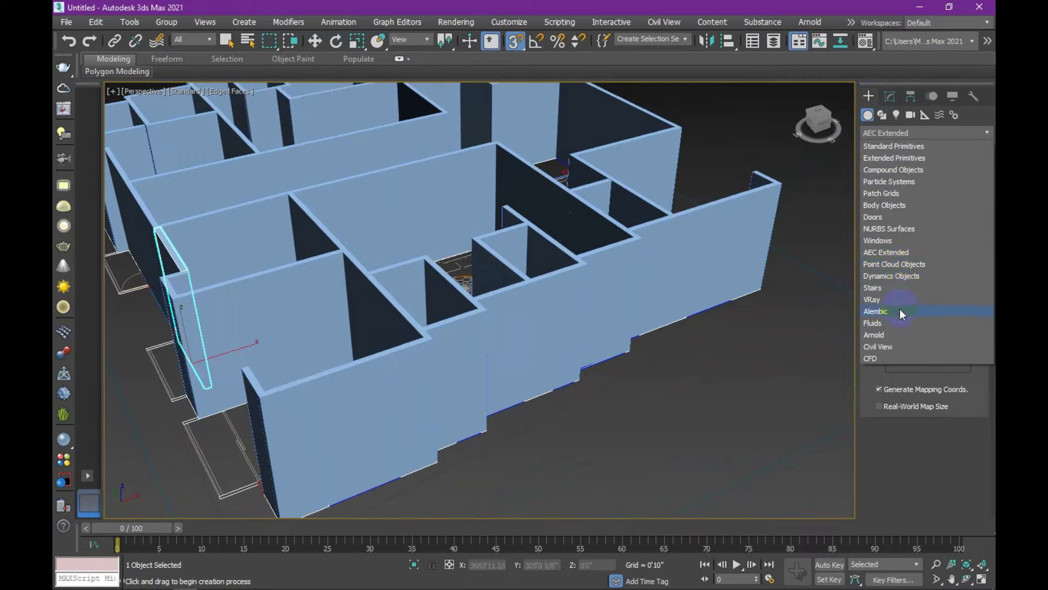
scroll(721, 325, down, 3)
scroll(644, 363, down, 2)
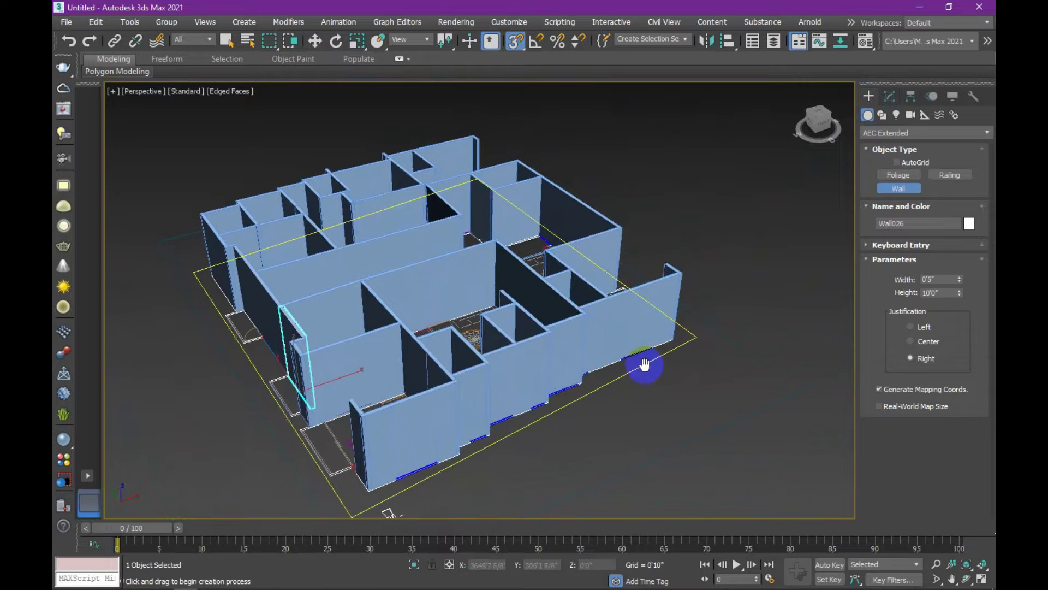
scroll(481, 333, up, 4)
scroll(480, 333, down, 2)
scroll(482, 328, down, 1)
scroll(485, 309, down, 3)
scroll(486, 313, up, 2)
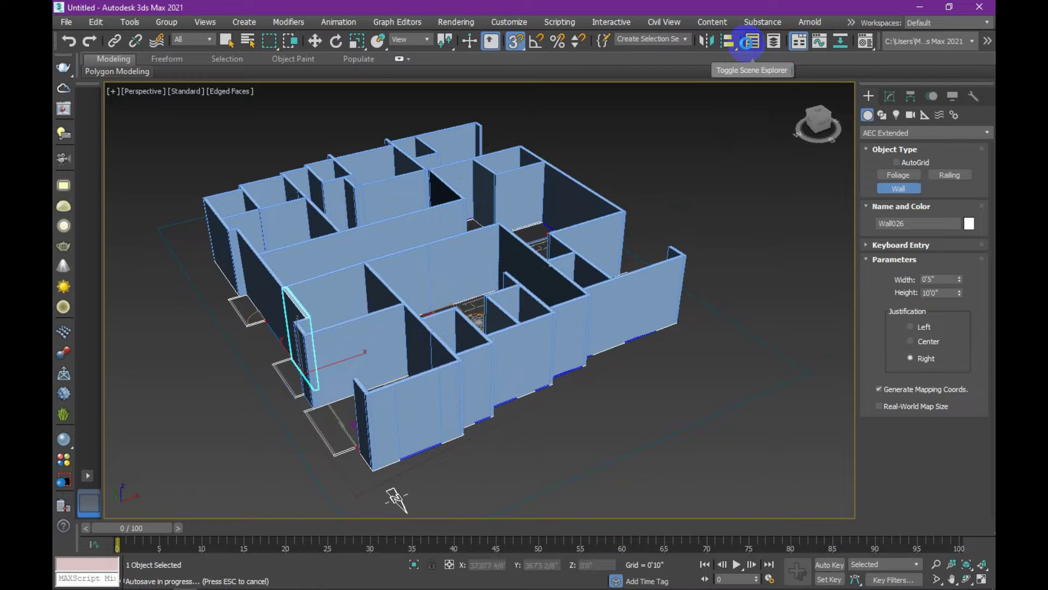
- Open the Scene Explorer and expand the BOUBDRY layer to list its walls
click(754, 43)
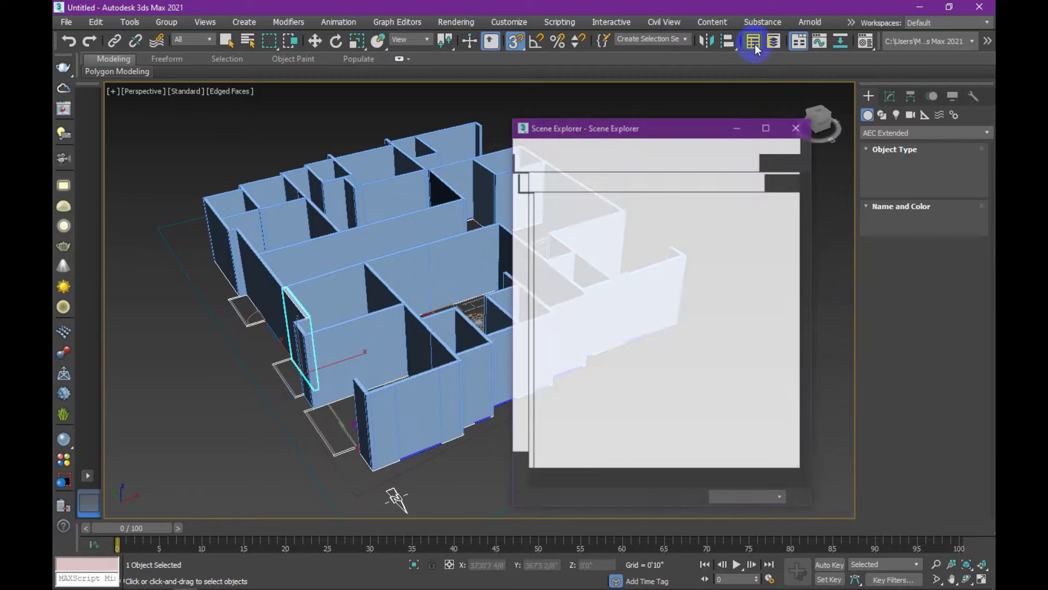
drag(646, 122, 636, 81)
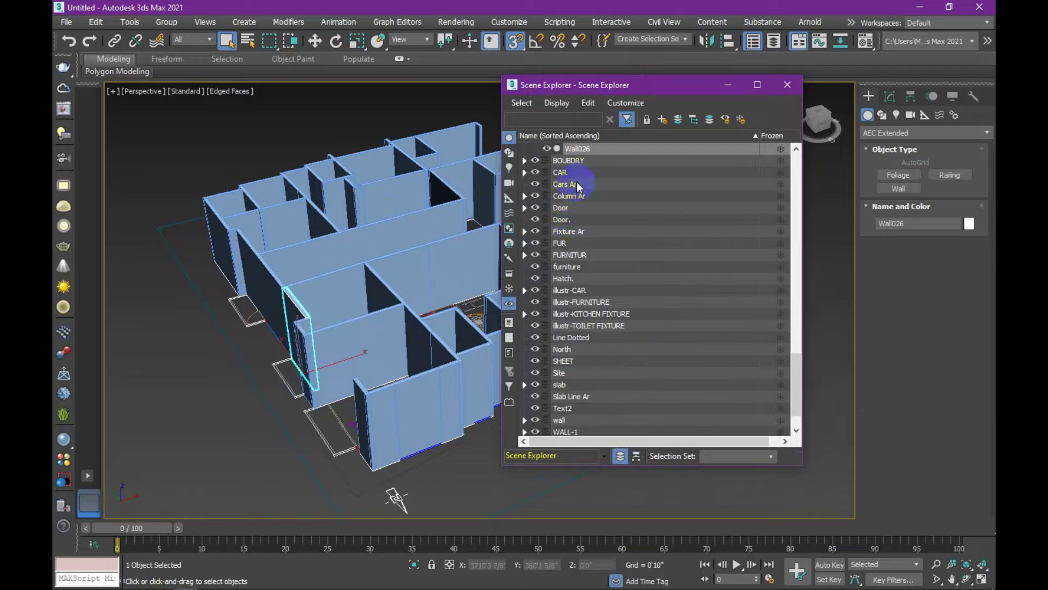
click(550, 172)
scroll(588, 332, down, 1)
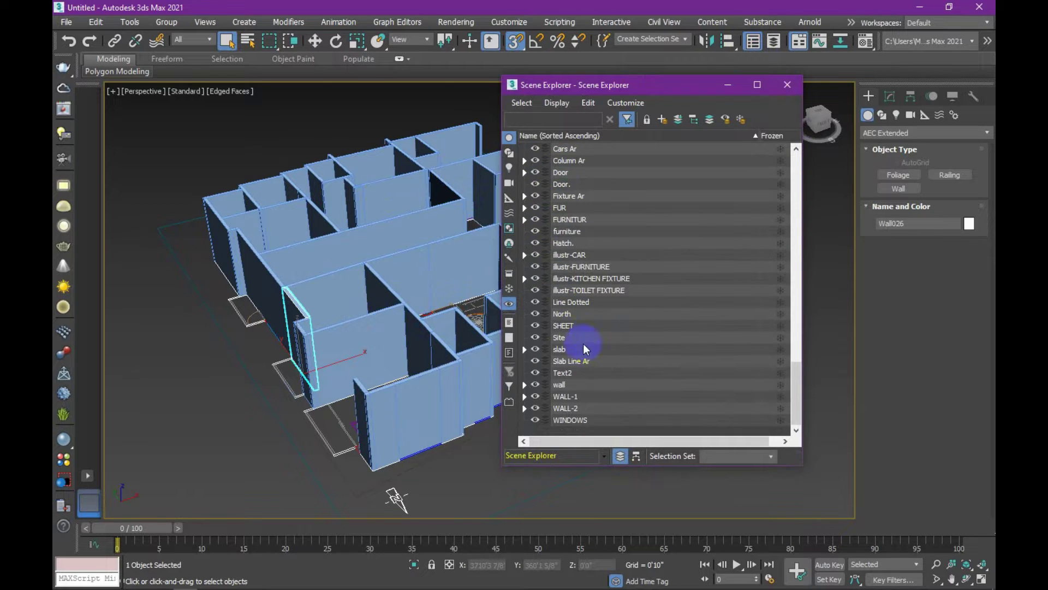
scroll(583, 342, up, 3)
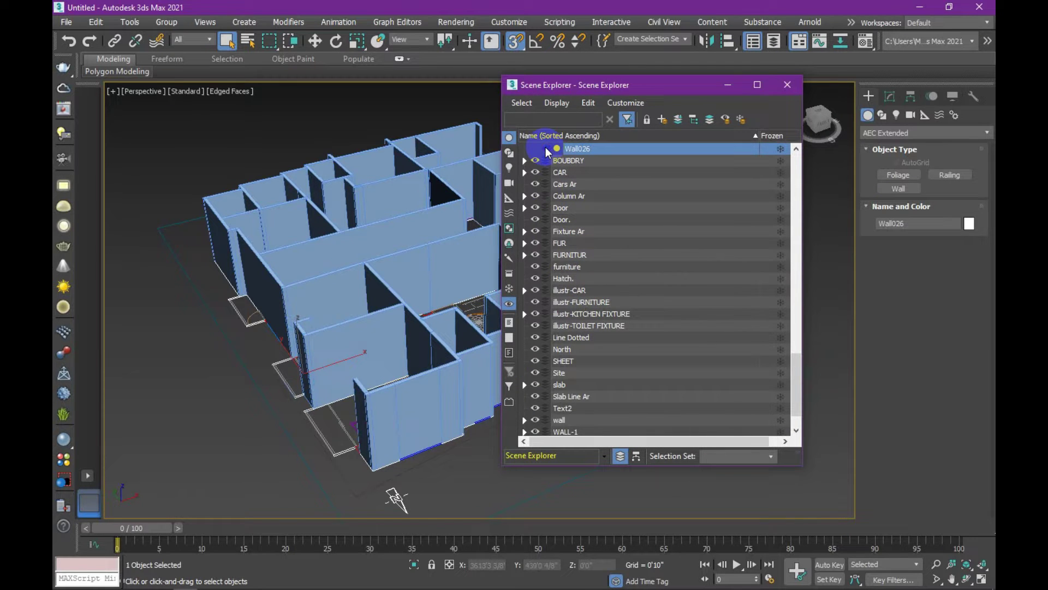
click(562, 163)
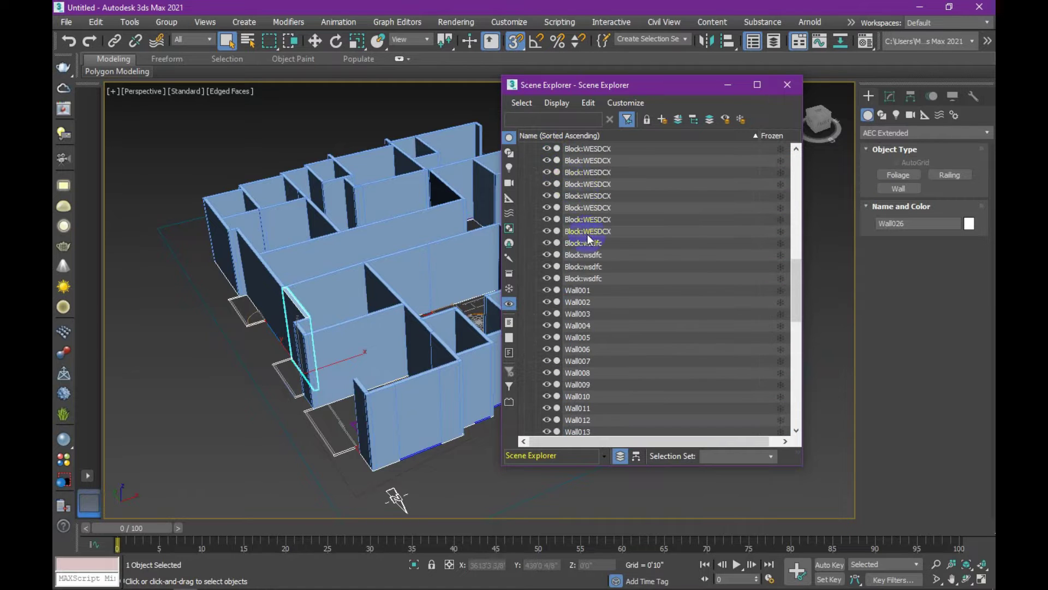
- Restore Wall001 and Wall013 to visibility in the BOUBDRY wall list
click(580, 291)
click(546, 290)
scroll(550, 295, down, 4)
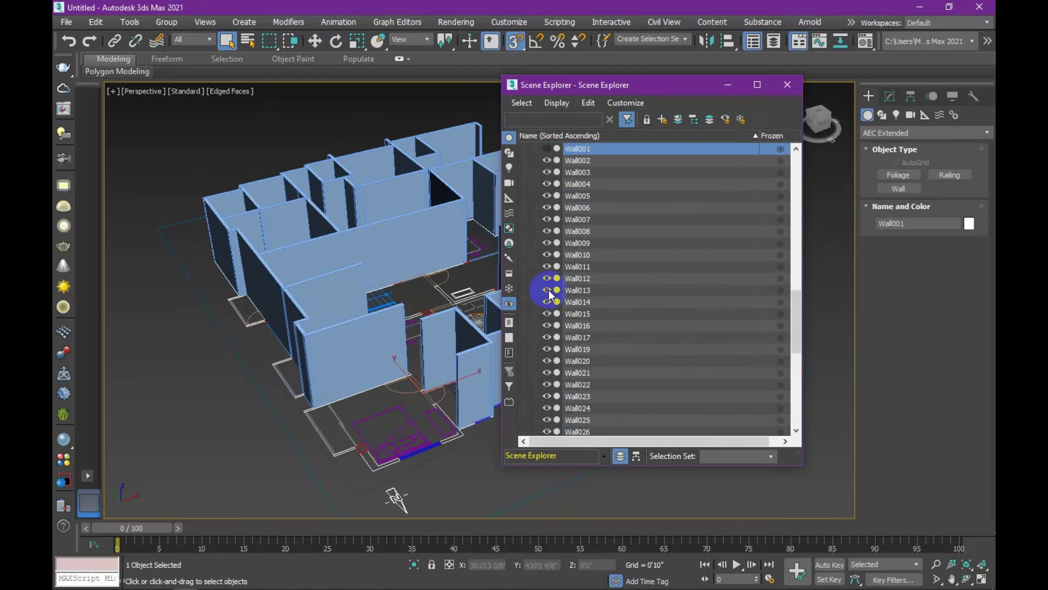
click(590, 290)
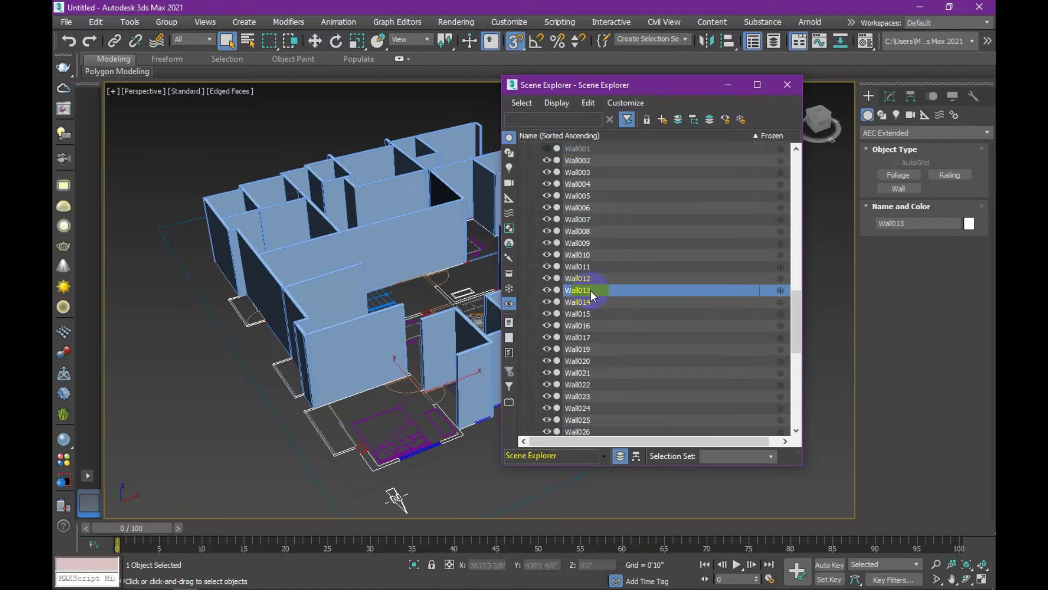
scroll(601, 281, down, 1)
scroll(603, 280, down, 1)
scroll(609, 275, down, 1)
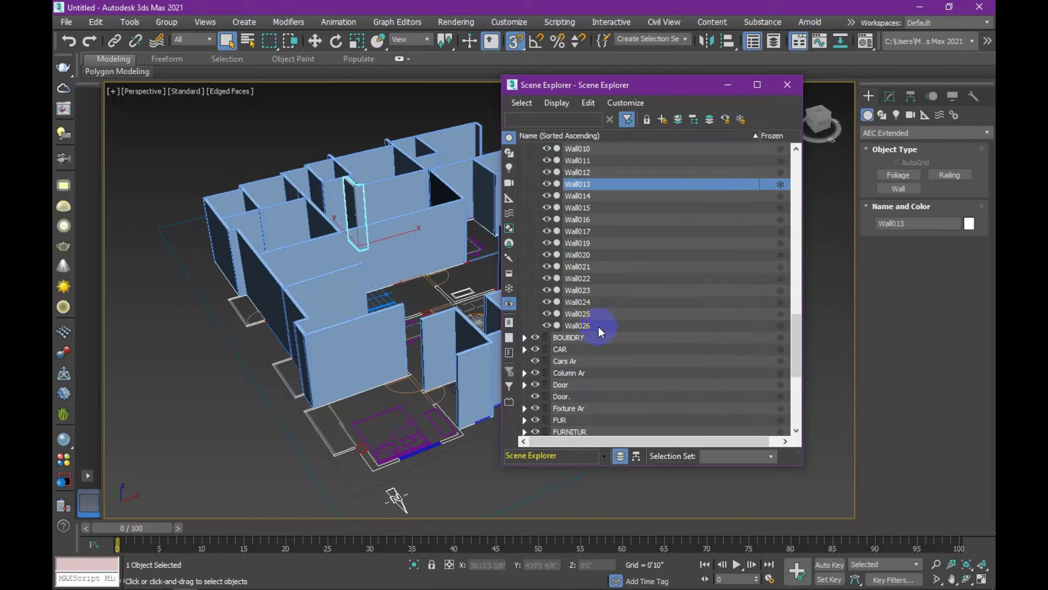
shift+click(598, 327)
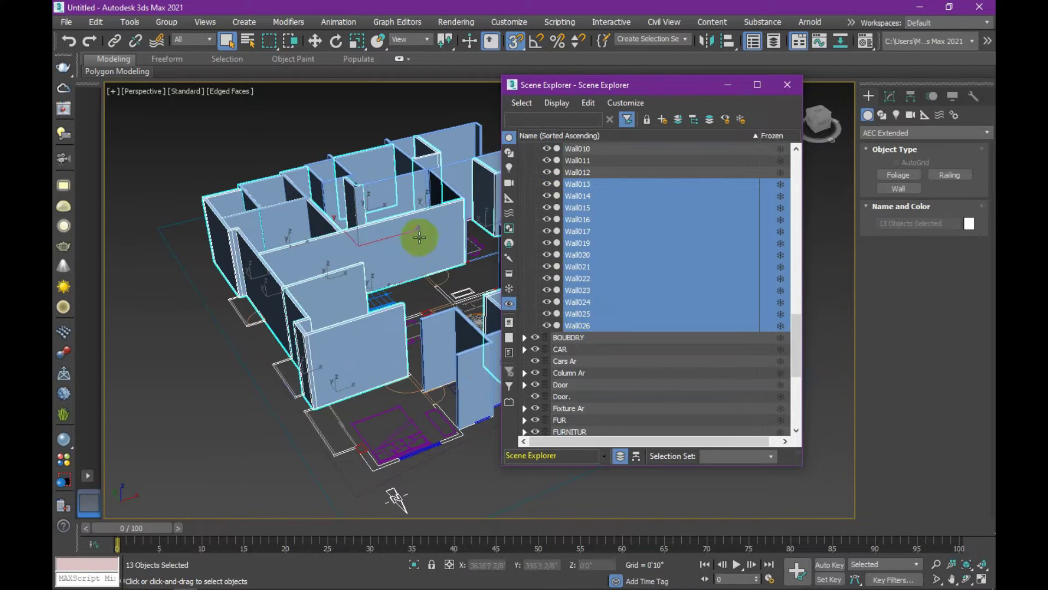
scroll(428, 227, up, 1)
scroll(346, 232, up, 2)
scroll(330, 257, up, 2)
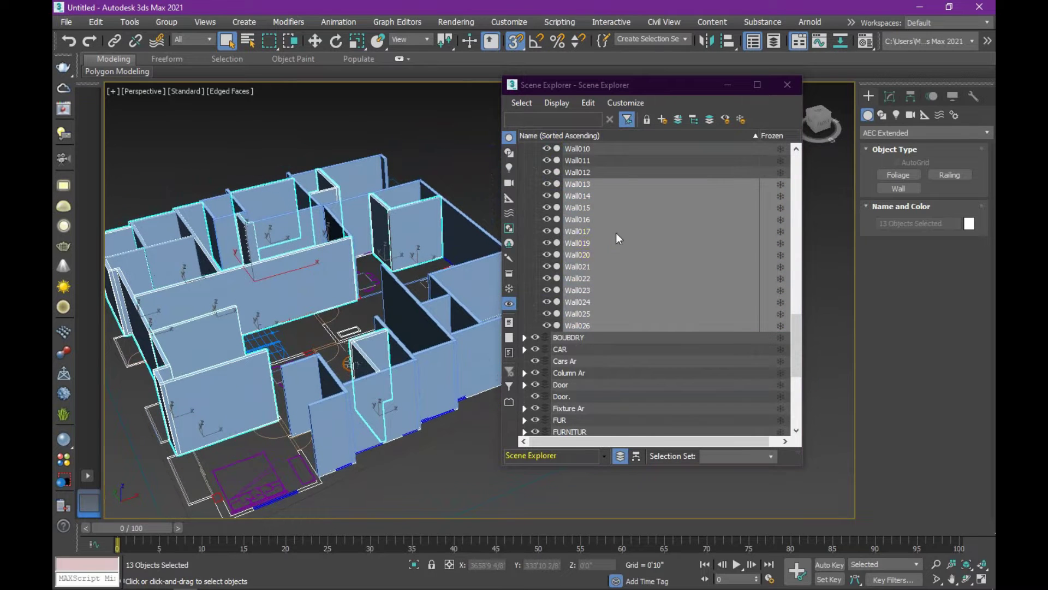
scroll(617, 224, up, 1)
scroll(617, 224, up, 1)
scroll(617, 223, up, 1)
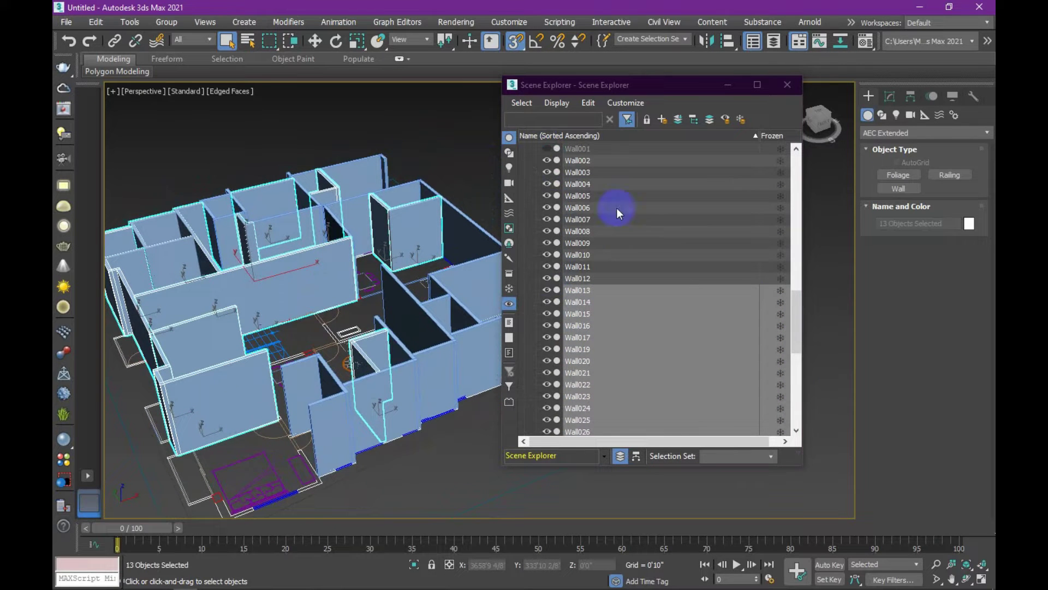
click(602, 153)
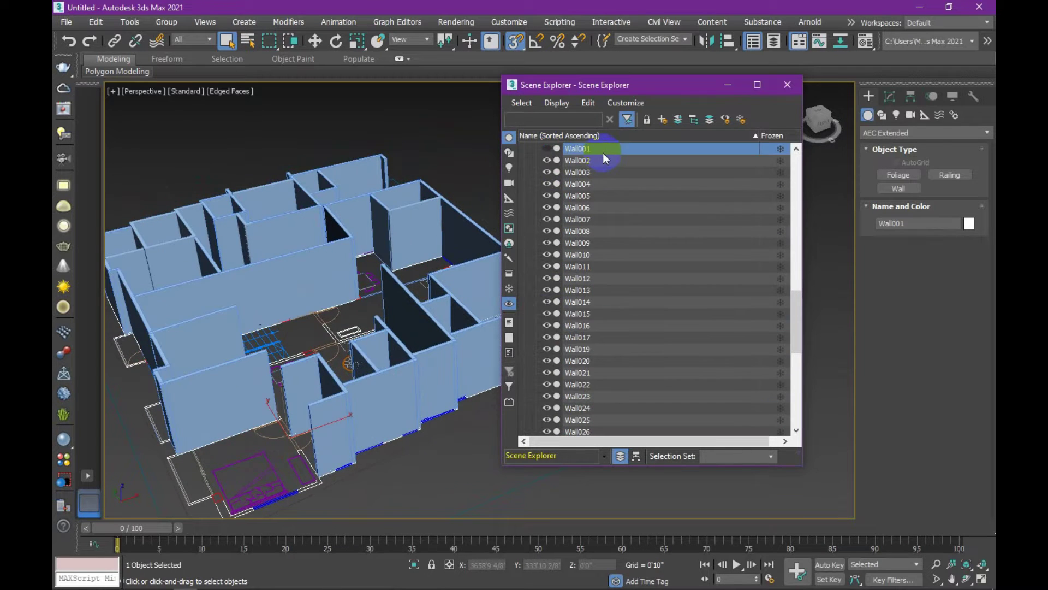
- Select Wall001 through Wall026 together and open their Object Properties
click(546, 148)
scroll(649, 238, down, 1)
scroll(639, 262, down, 2)
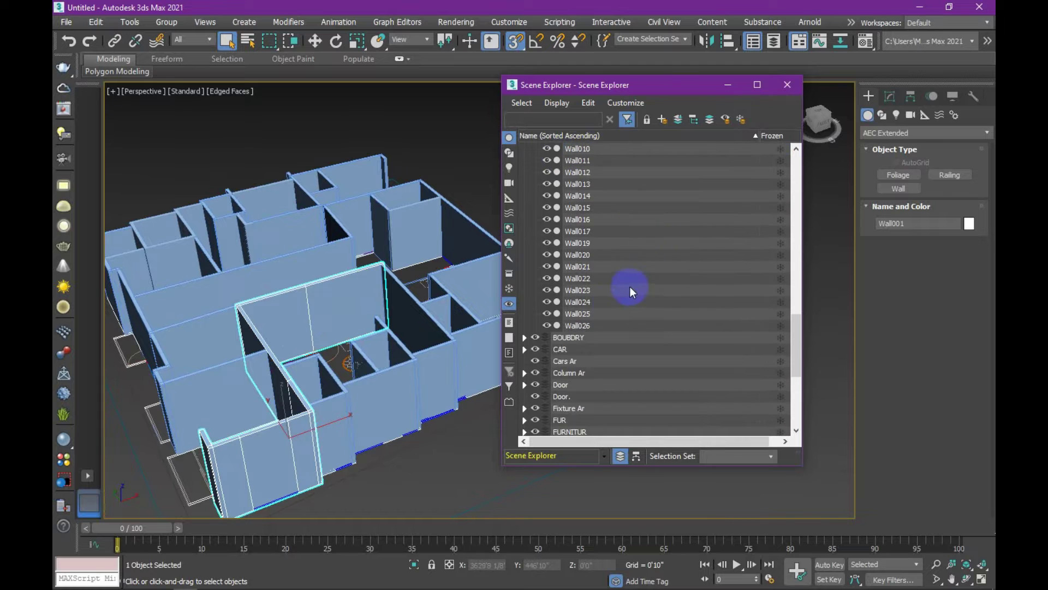
shift+click(606, 324)
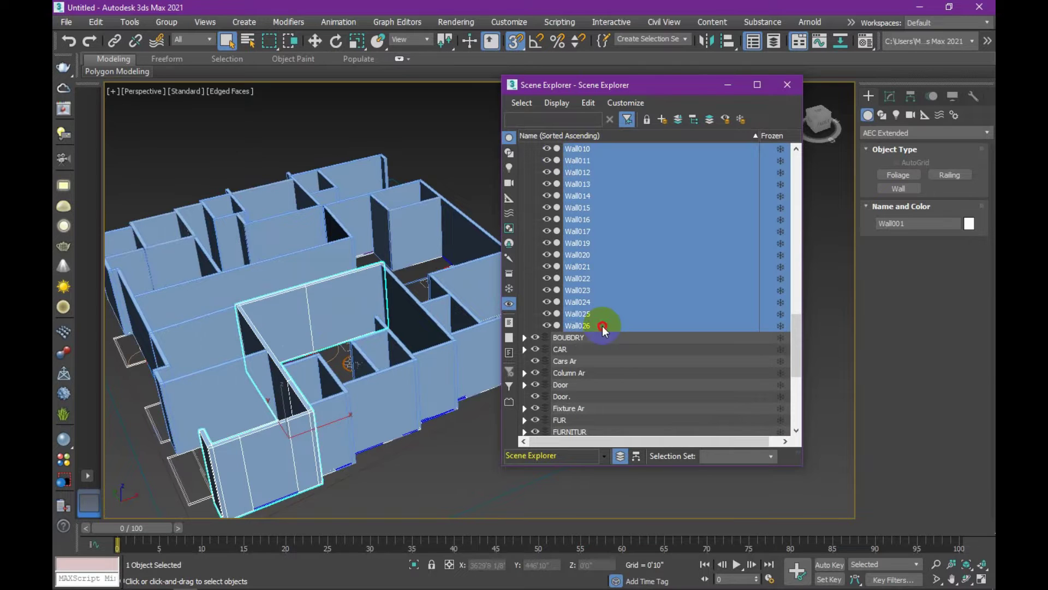
right_click(600, 239)
click(654, 336)
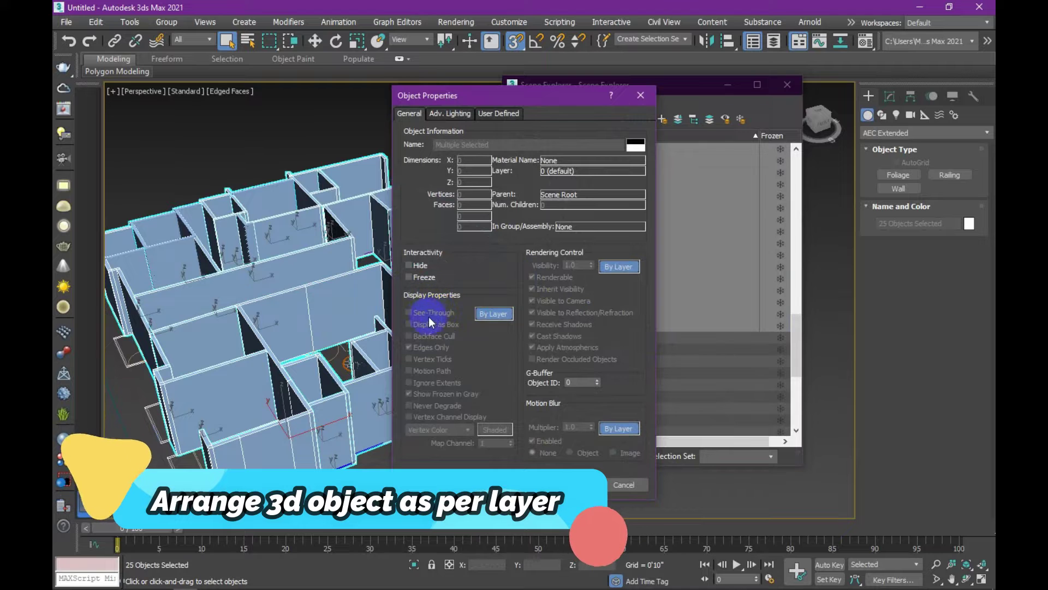
- Set the walls' Display Properties to By Object with See-Through enabled
click(624, 484)
right_click(607, 296)
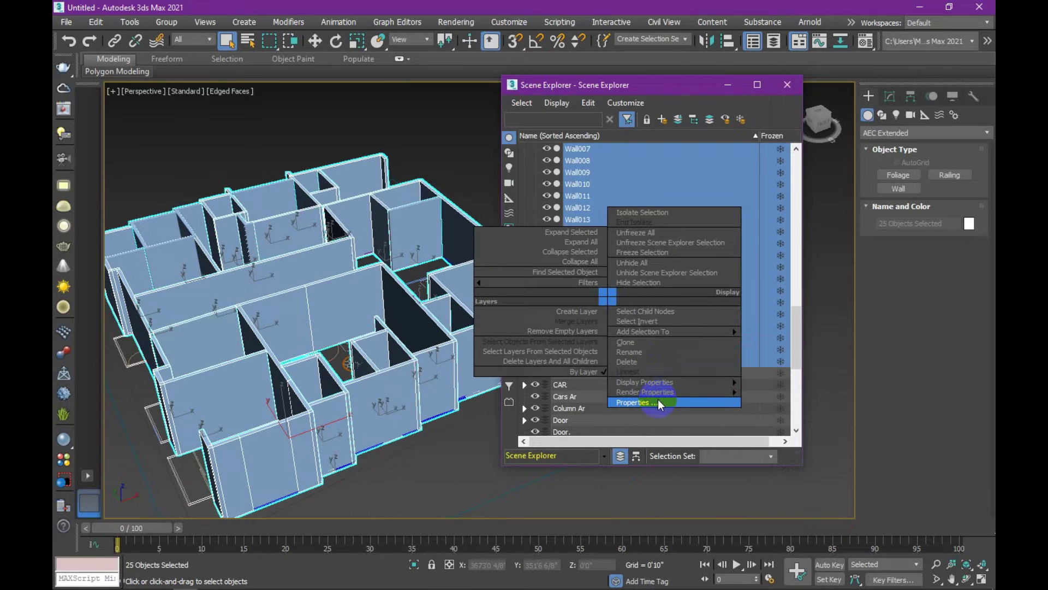
click(658, 402)
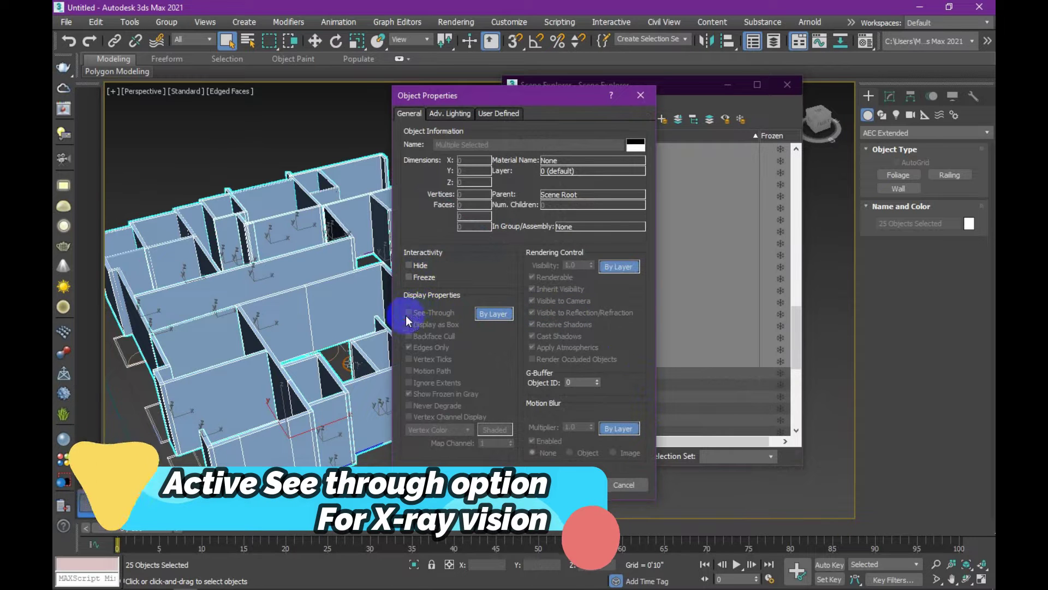
click(494, 314)
click(429, 313)
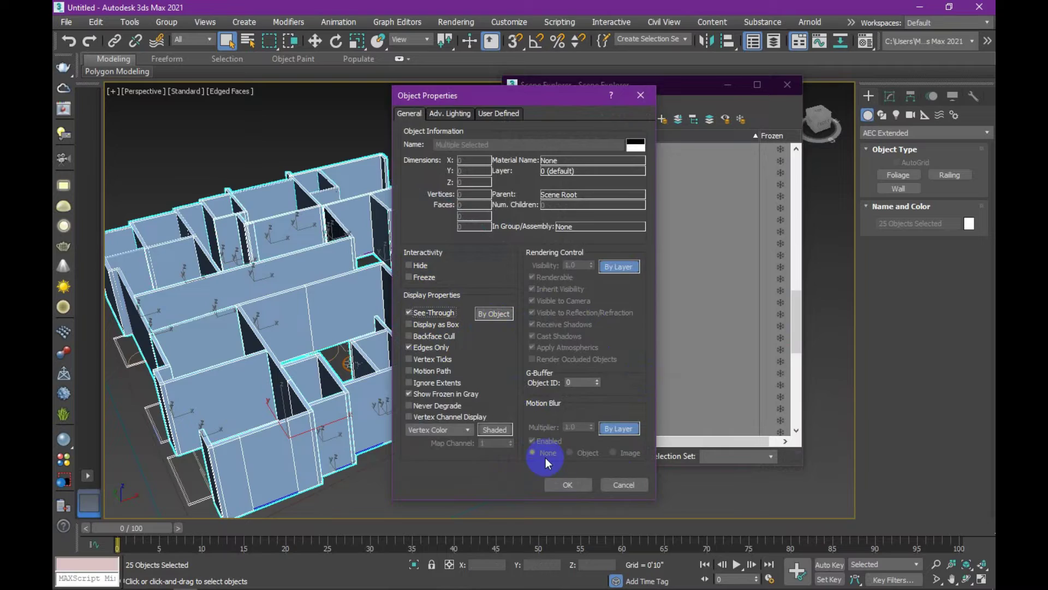
click(566, 485)
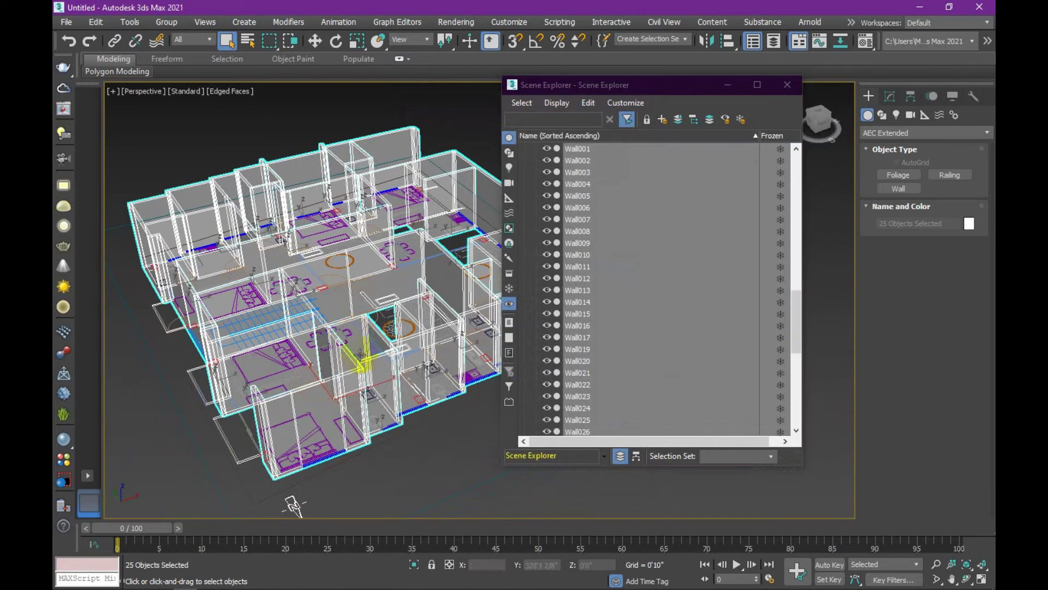
- Close the Scene Explorer and orbit and zoom to view the building from above
click(787, 85)
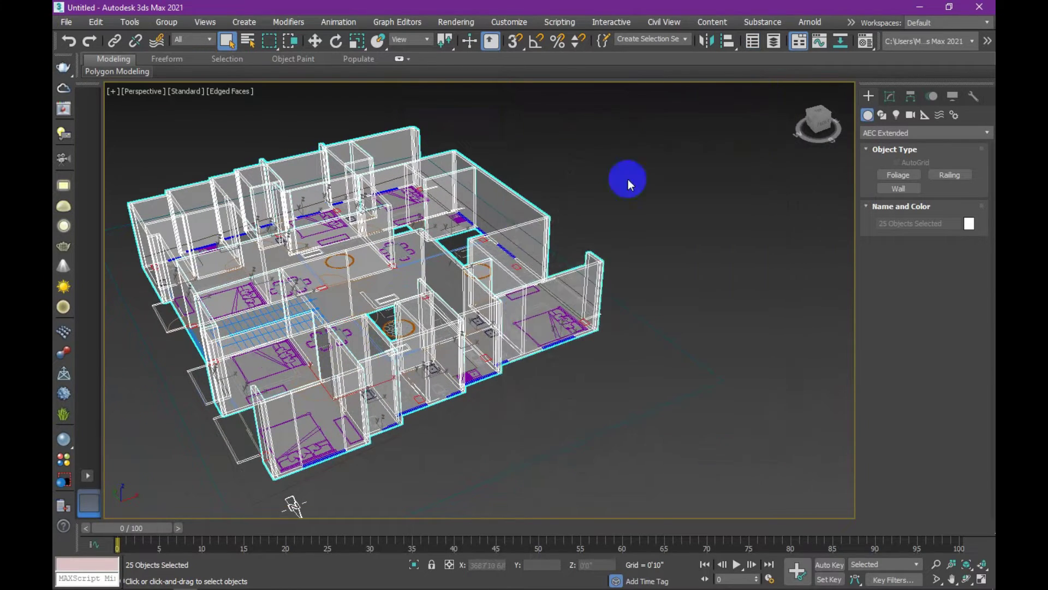
alt+middle_drag(626, 177, 442, 288)
scroll(442, 287, up, 3)
scroll(442, 288, up, 3)
scroll(428, 351, up, 2)
scroll(415, 384, up, 2)
scroll(414, 384, up, 2)
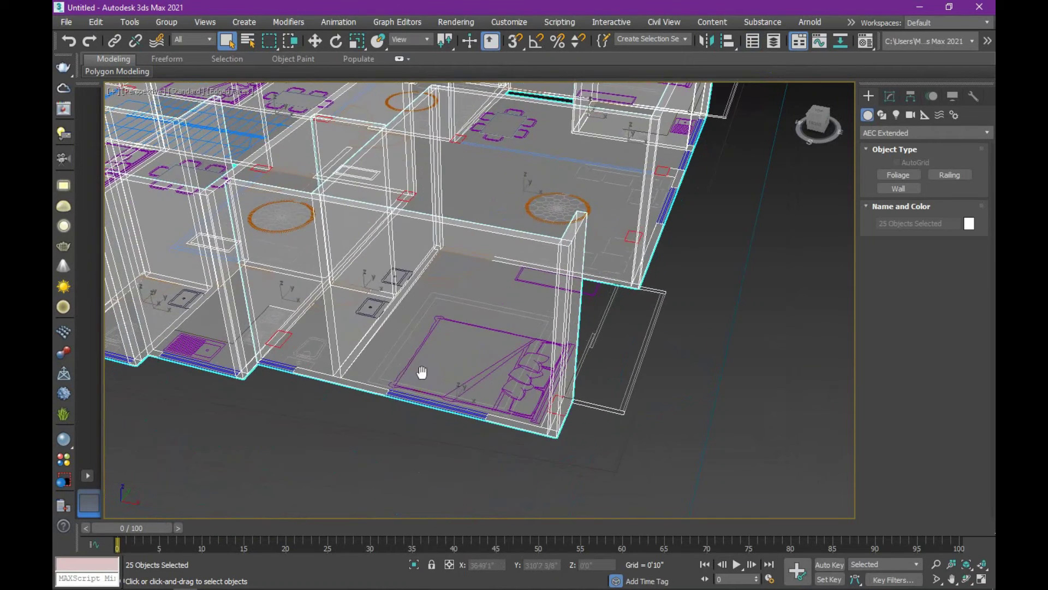
scroll(423, 372, up, 1)
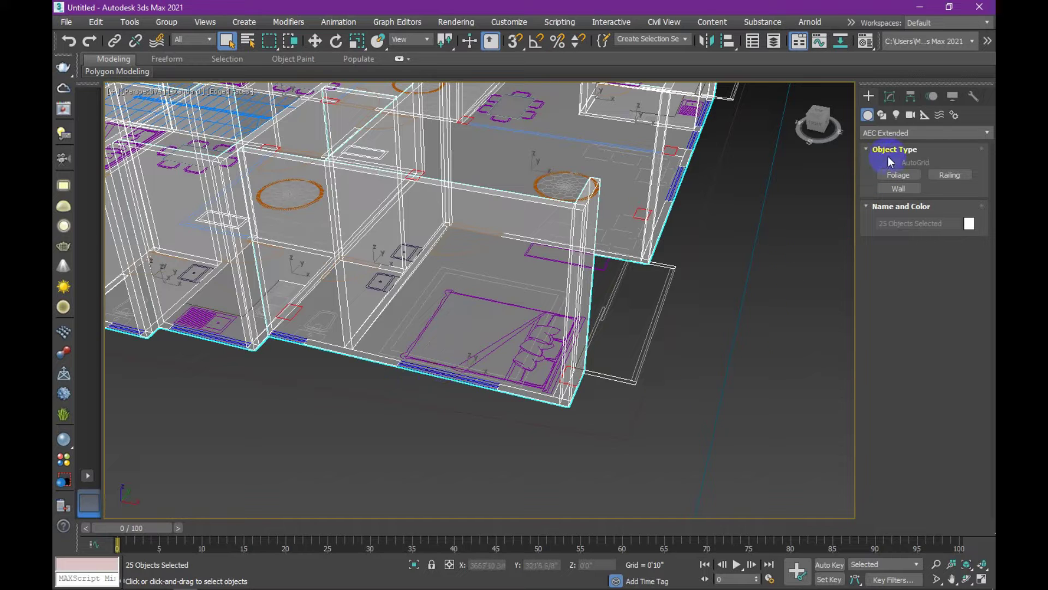
- Switch the Create panel to the Doors category and pick the BiFold door type
click(895, 134)
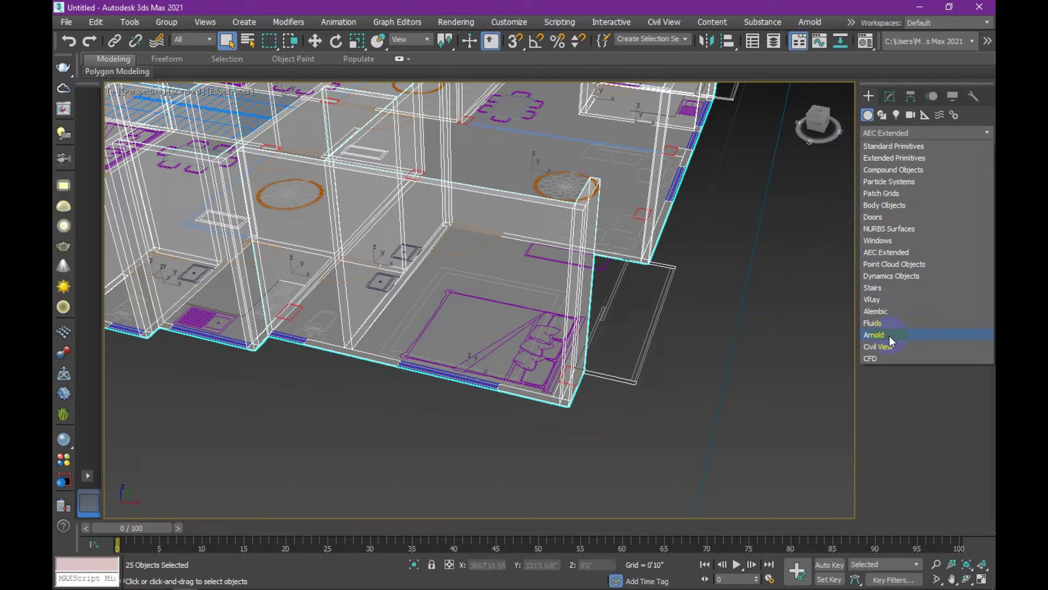
click(884, 221)
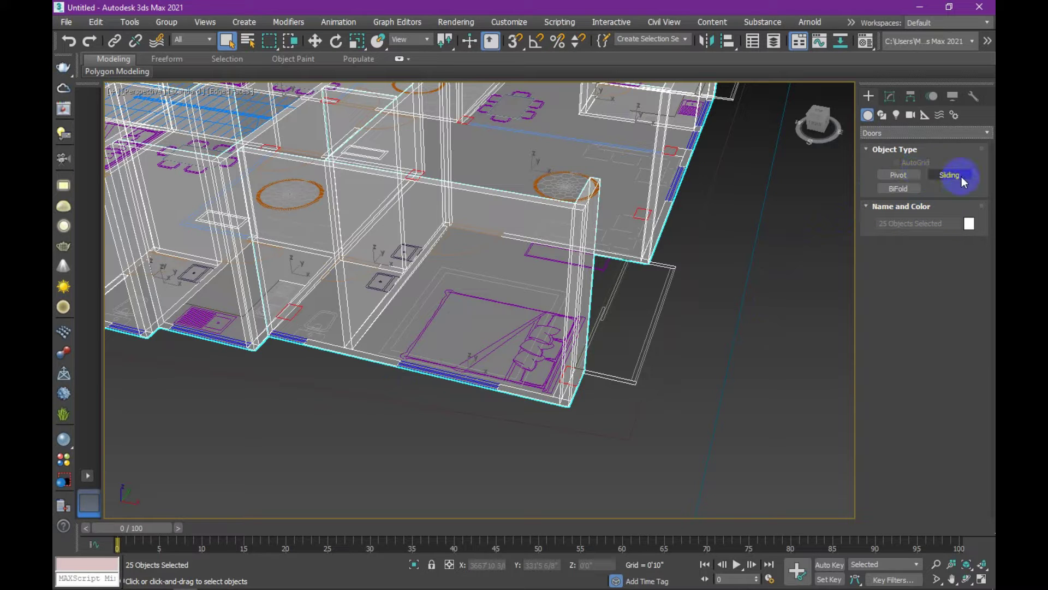
click(914, 177)
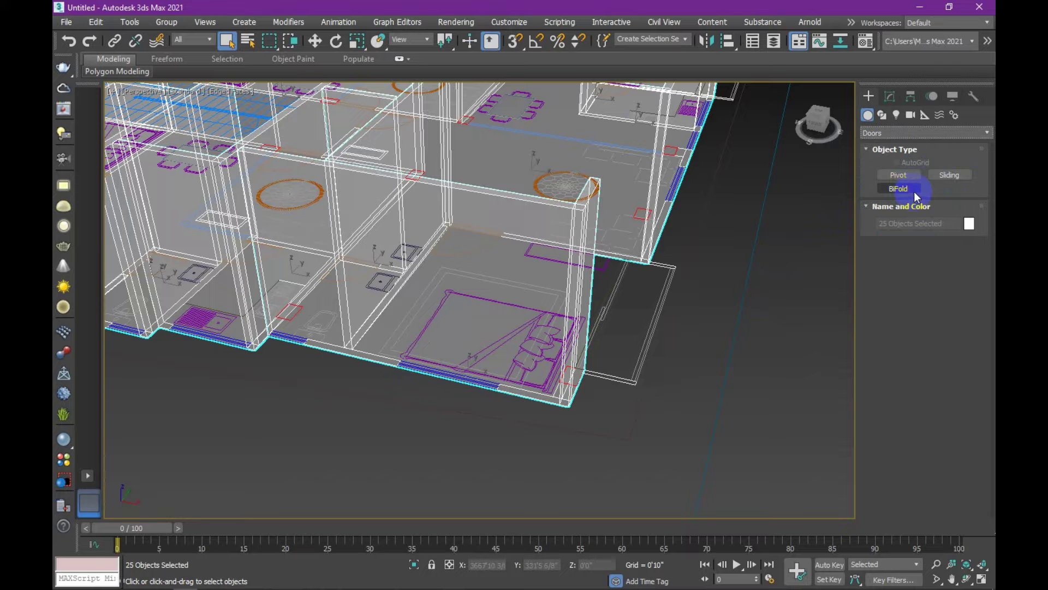
click(913, 191)
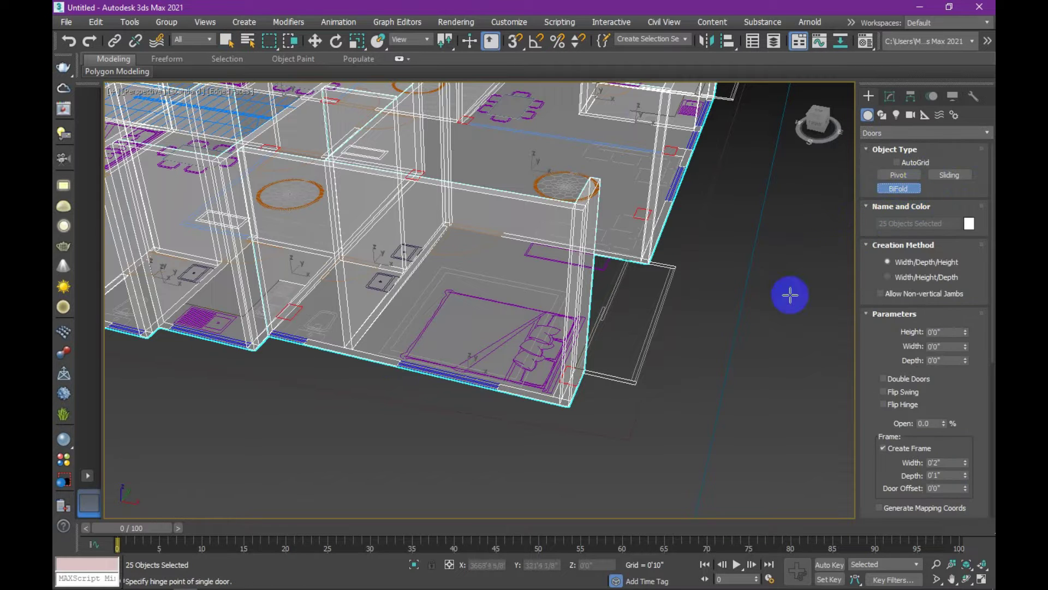
- Draw a 3'5 6/8" wide, 8'2 6/8" high bifold door beside the building
mouse_move(660, 368)
middle_down()
mouse_move(597, 328)
mouse_move(585, 344)
middle_up()
click(586, 343)
drag(586, 343, 668, 357)
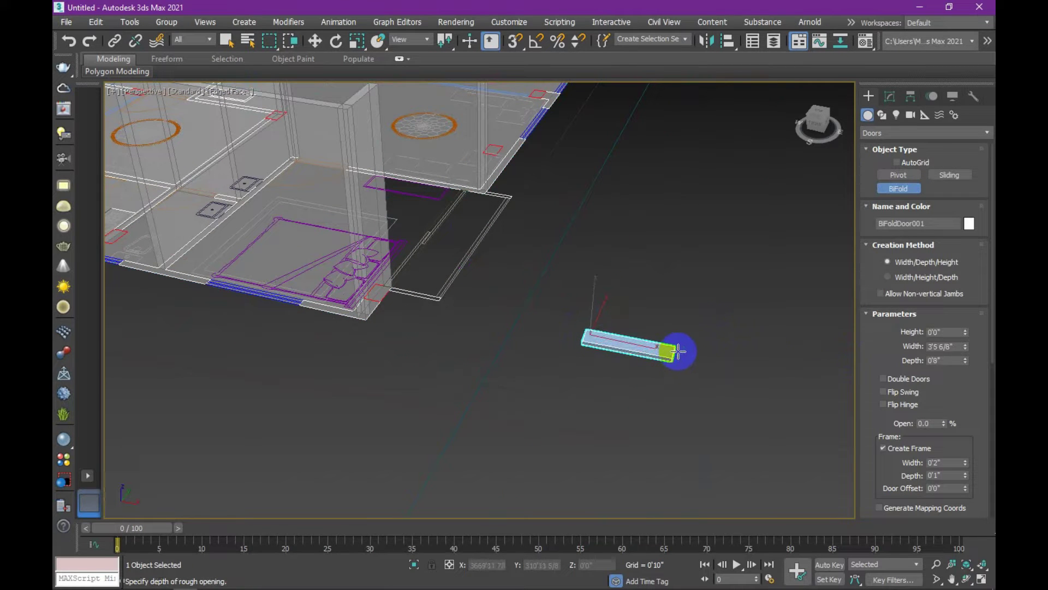
click(670, 354)
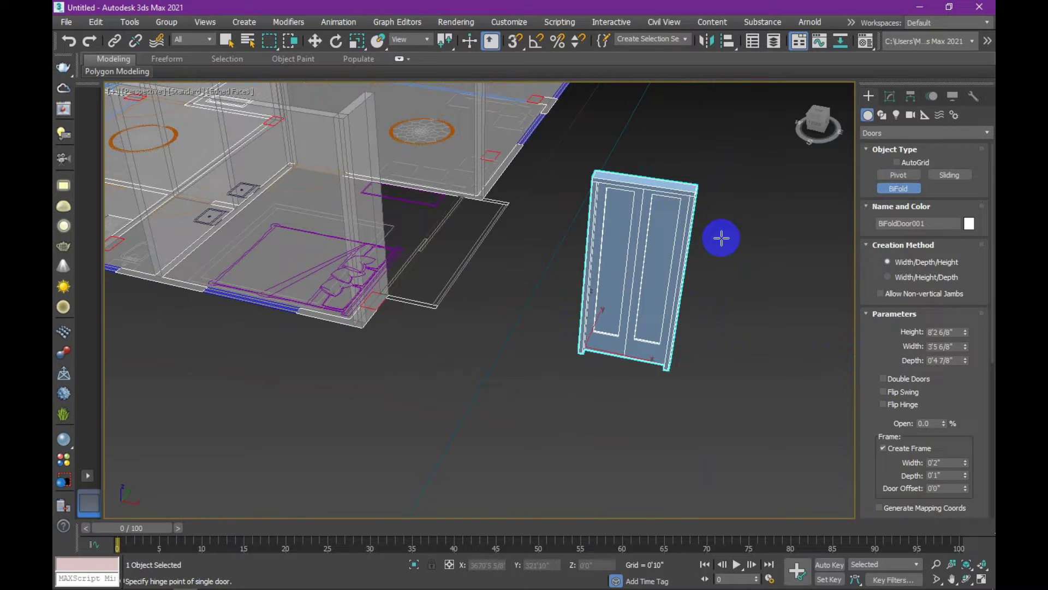
click(721, 238)
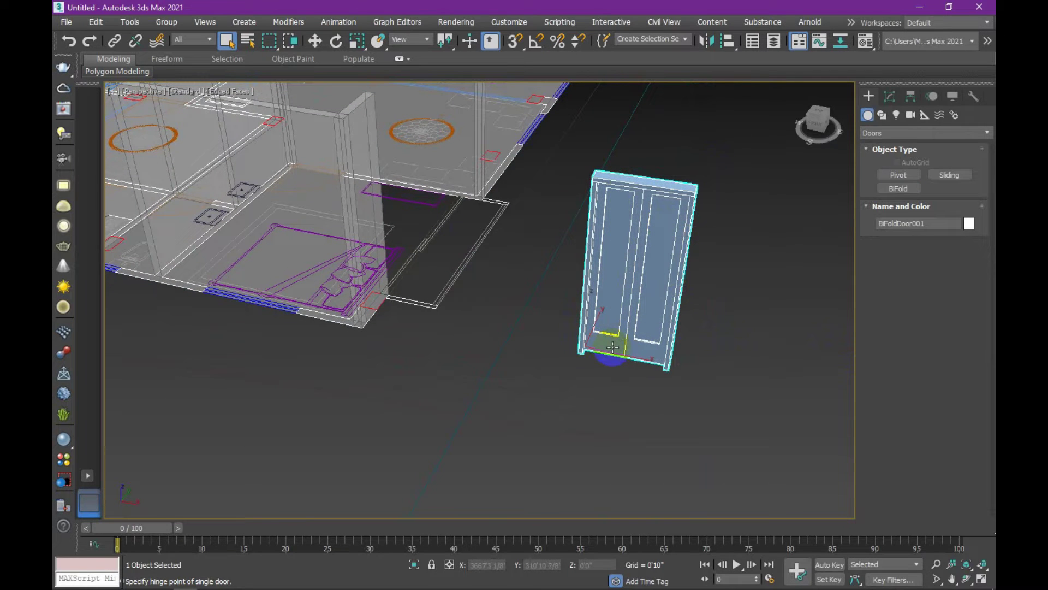
right_click(635, 336)
- Pan and zoom the Perspective view to frame the building and floor plans
click(898, 188)
scroll(478, 288, down, 5)
middle_drag(563, 353, 591, 357)
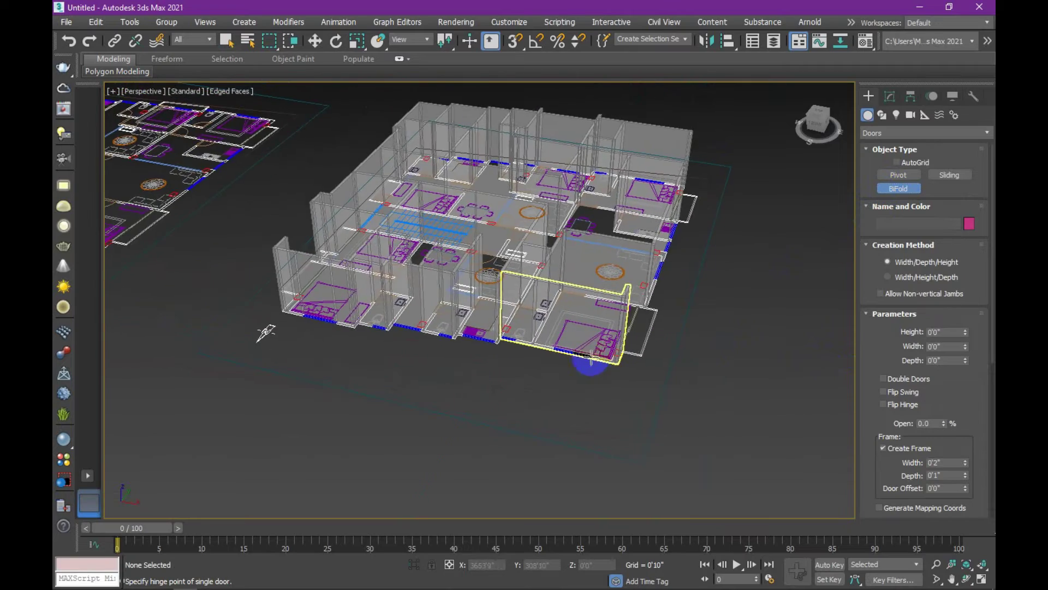
scroll(357, 317, up, 5)
scroll(375, 337, up, 2)
scroll(375, 351, up, 2)
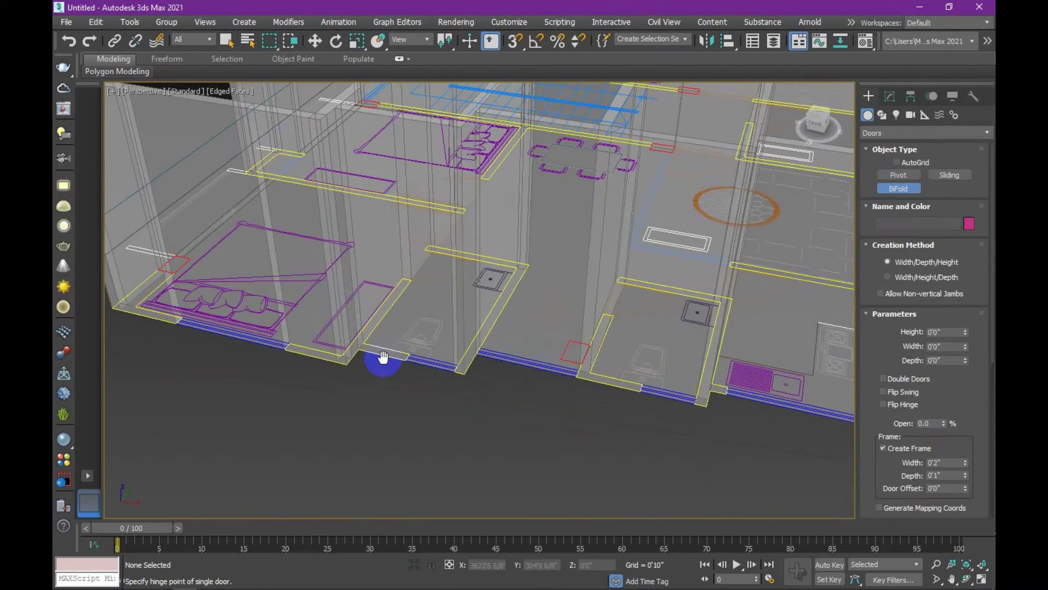
scroll(382, 358, up, 2)
scroll(434, 373, up, 2)
scroll(420, 404, up, 2)
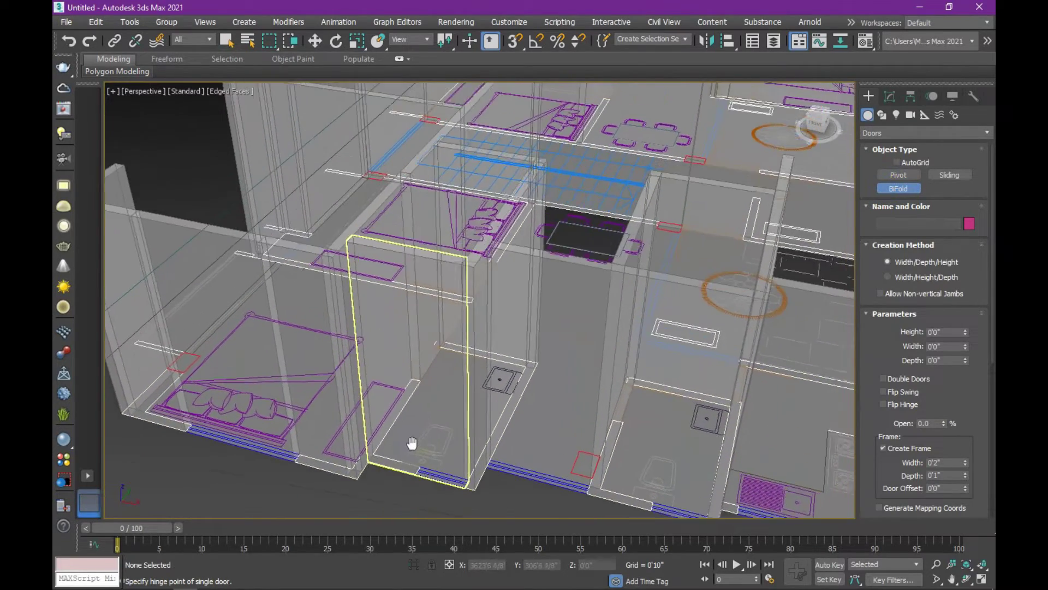
scroll(444, 339, up, 2)
scroll(445, 331, up, 2)
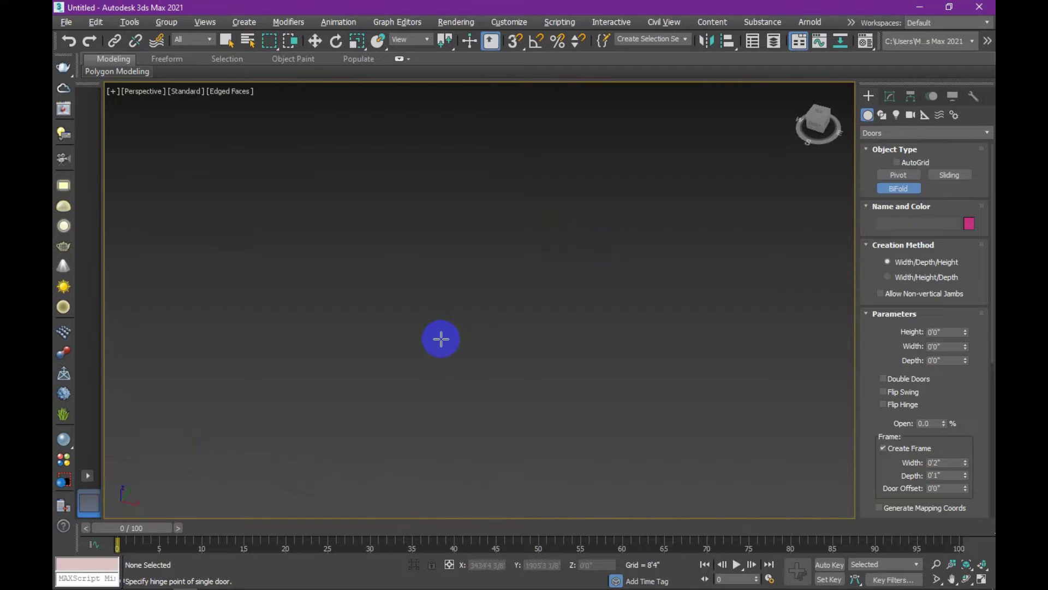
click(982, 564)
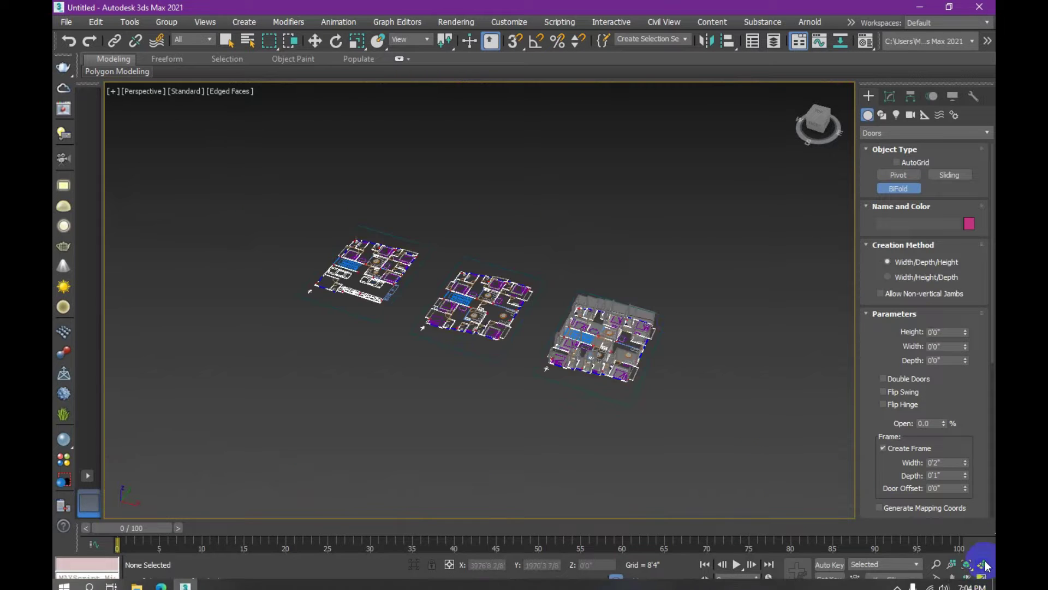
scroll(600, 353, up, 2)
scroll(596, 327, up, 3)
scroll(568, 304, up, 2)
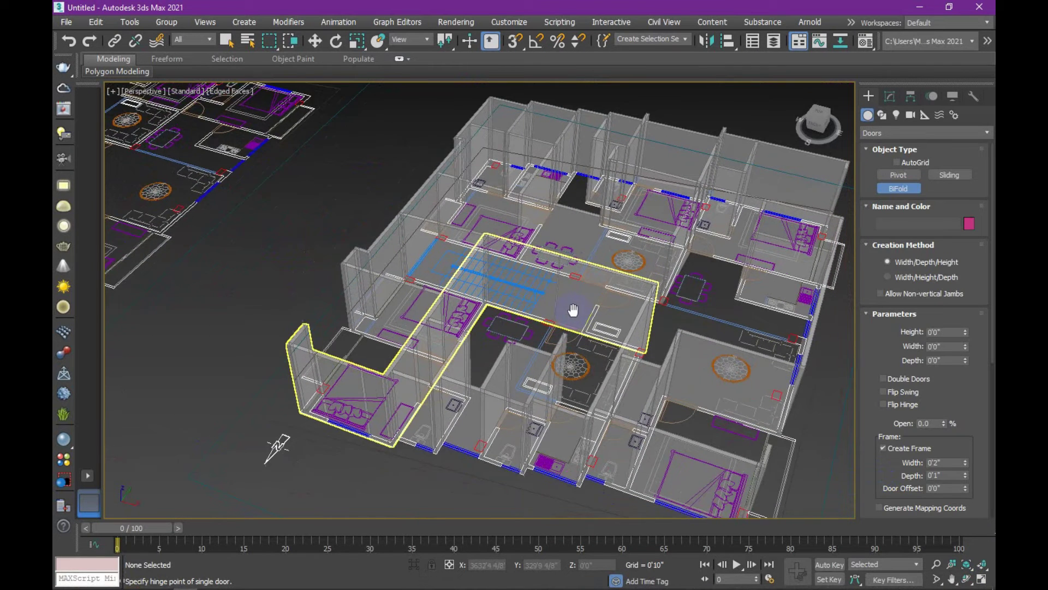
scroll(568, 304, up, 1)
- Turn on vertex snapping and zoom in on the wall corner
click(518, 45)
mouse_move(375, 349)
middle_down()
mouse_move(393, 350)
mouse_move(384, 358)
mouse_move(390, 334)
mouse_move(374, 323)
mouse_move(346, 356)
mouse_move(352, 310)
mouse_move(335, 297)
mouse_move(319, 328)
middle_up()
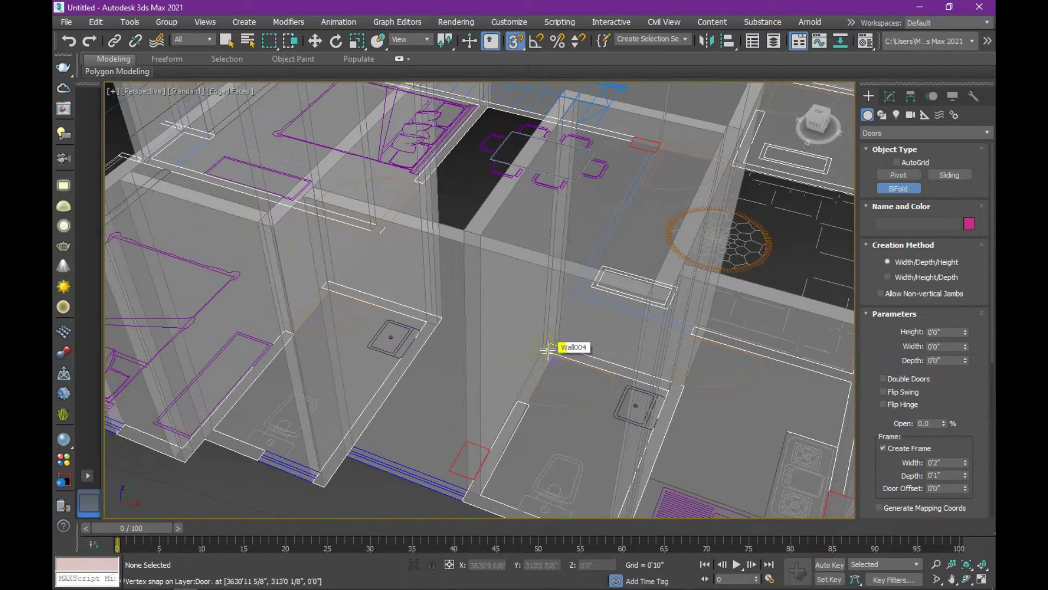
scroll(548, 350, up, 3)
scroll(533, 322, up, 2)
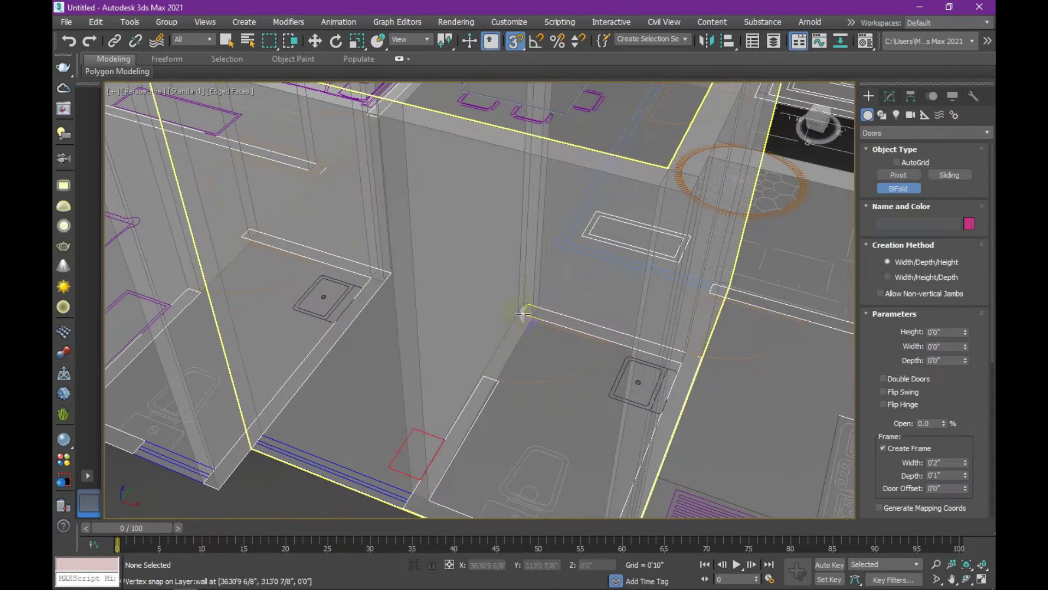
- Draw a bifold door 2'4 3/8" wide, 0'5" deep from the wall vertex, 7'0" high
drag(522, 313, 486, 373)
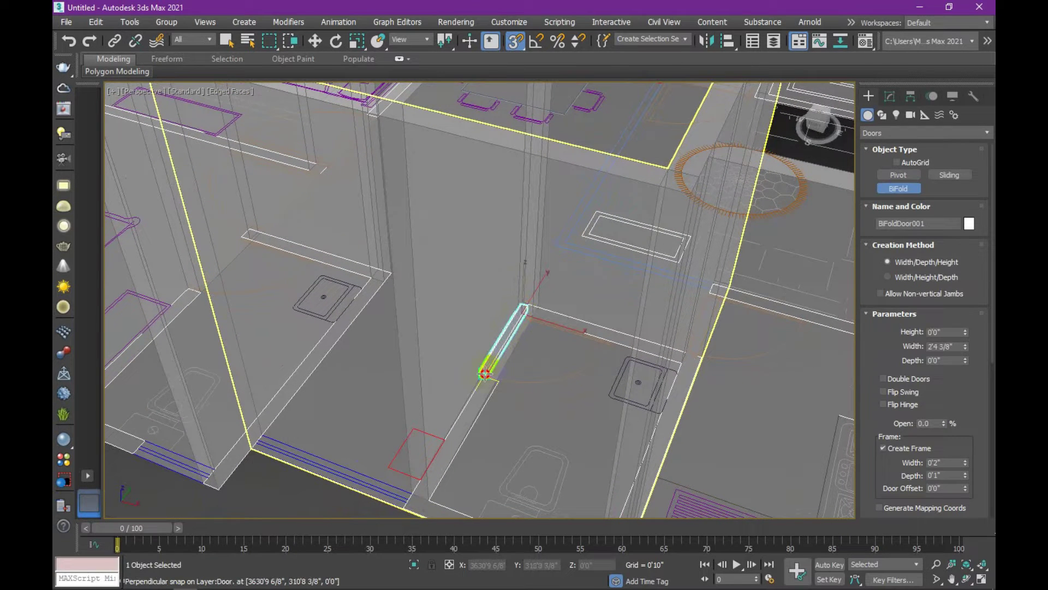
click(501, 377)
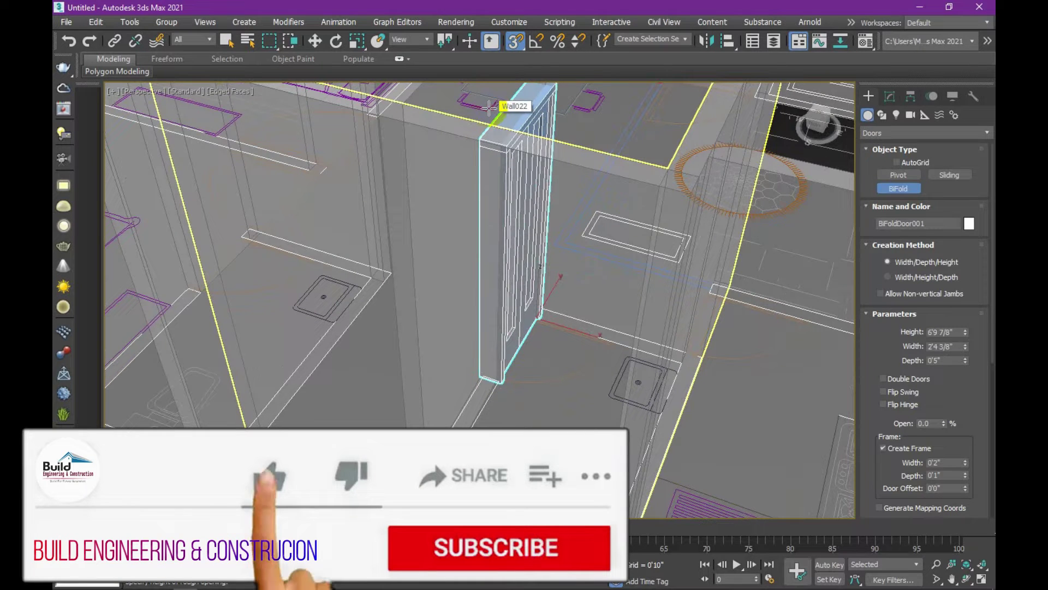
click(501, 107)
double_click(944, 348)
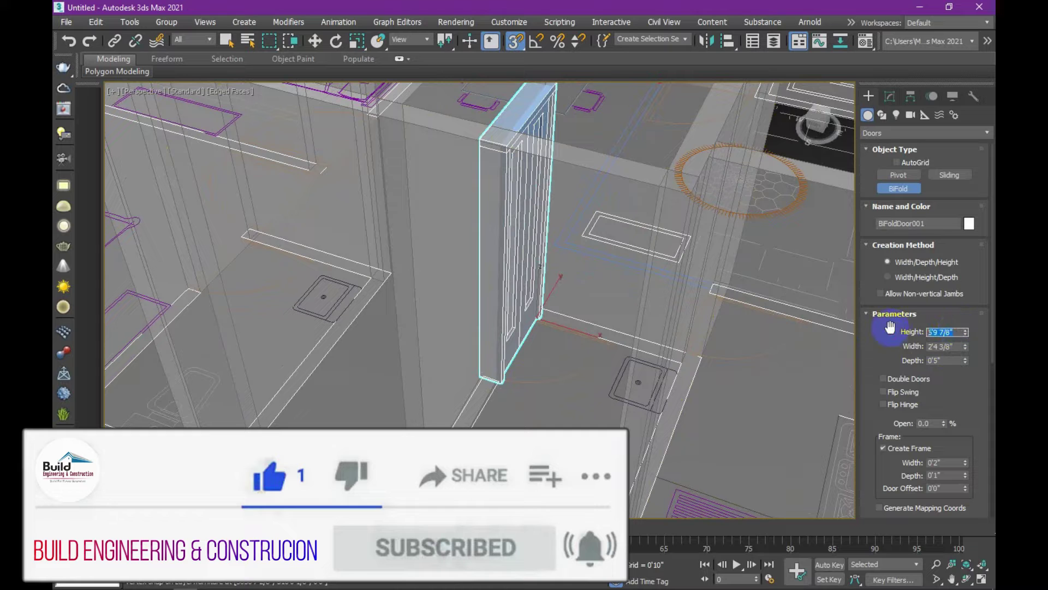
text(7')
key(Return)
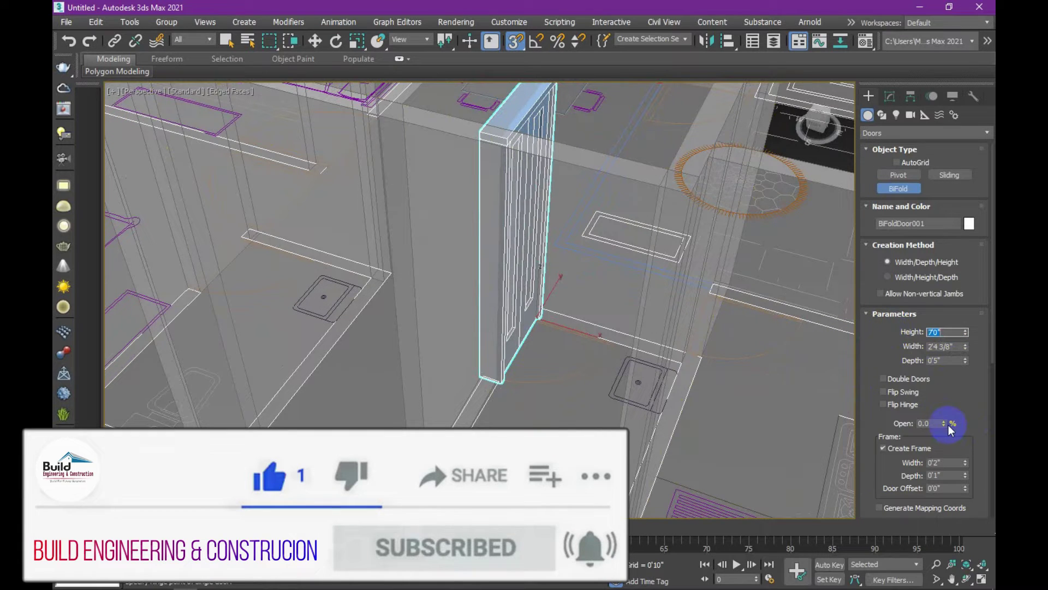
- Flip the bifold door's hinge, adjust its opening, and end door creation
click(883, 392)
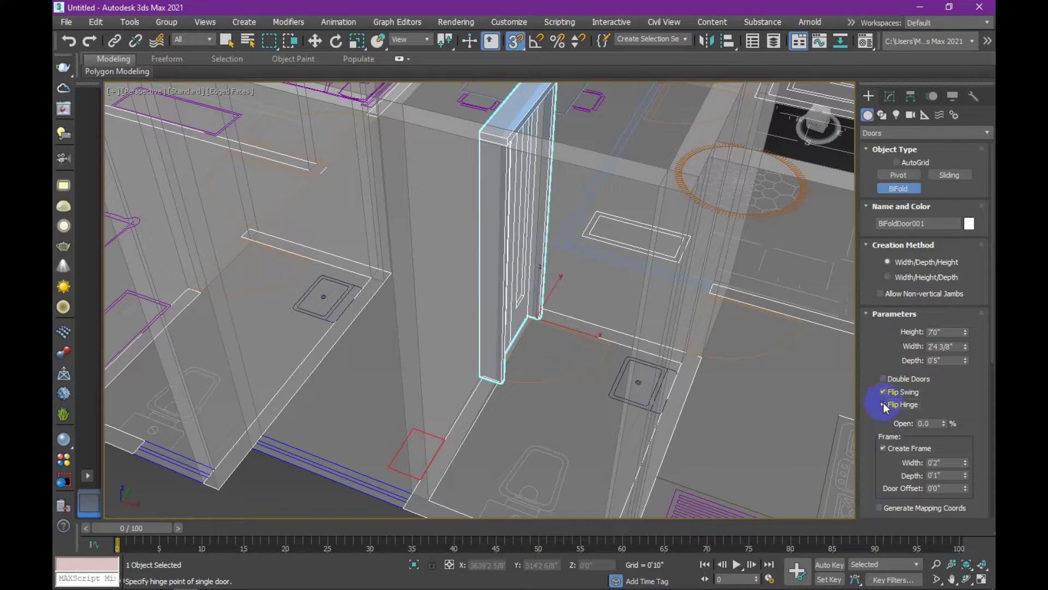
click(884, 392)
click(892, 385)
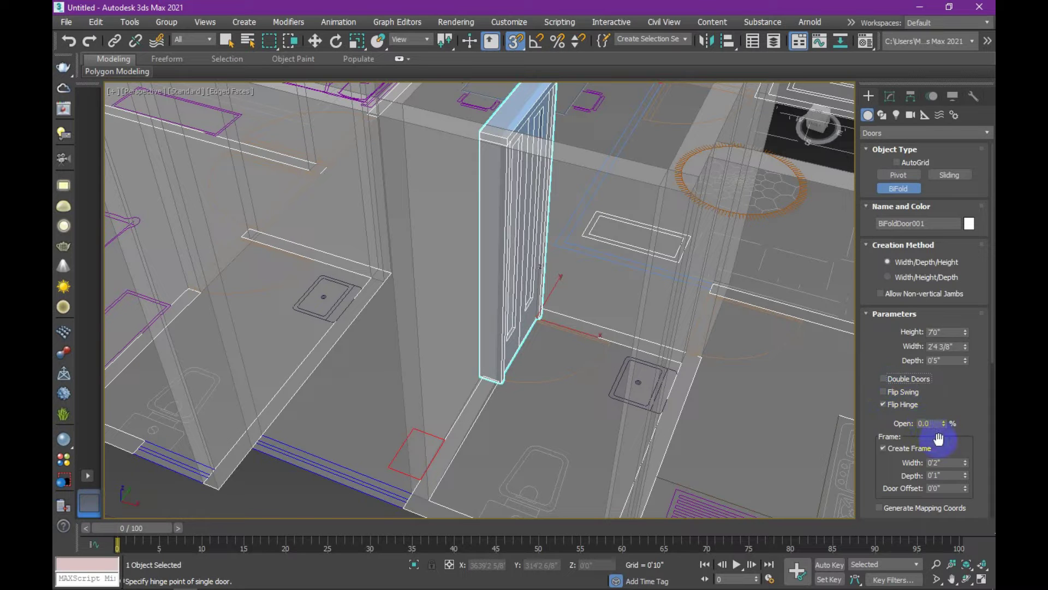
mouse_move(944, 423)
mouse_down()
mouse_move(936, 388)
mouse_move(929, 424)
mouse_up()
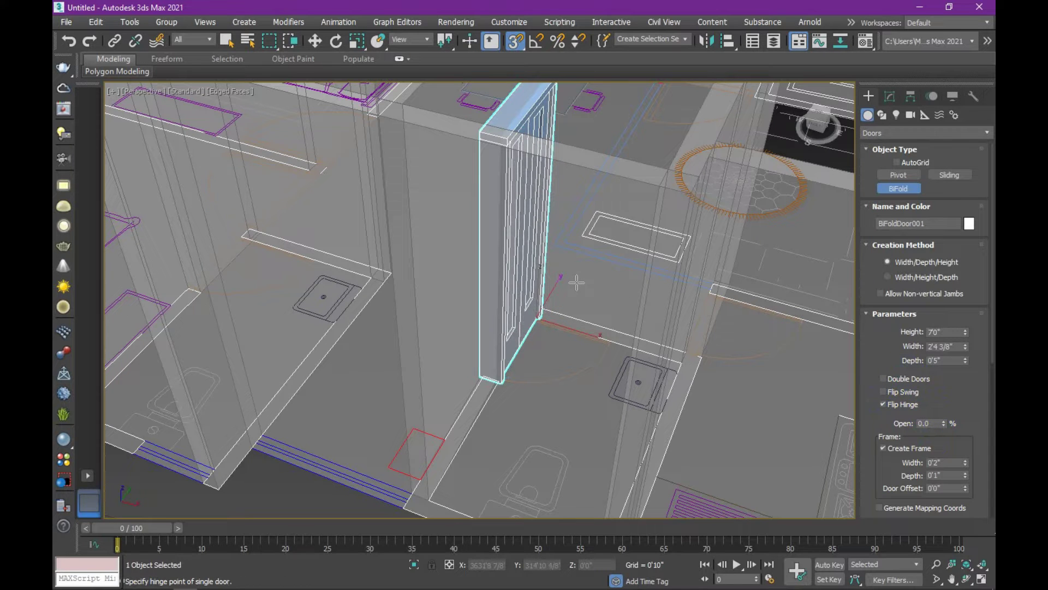
click(911, 184)
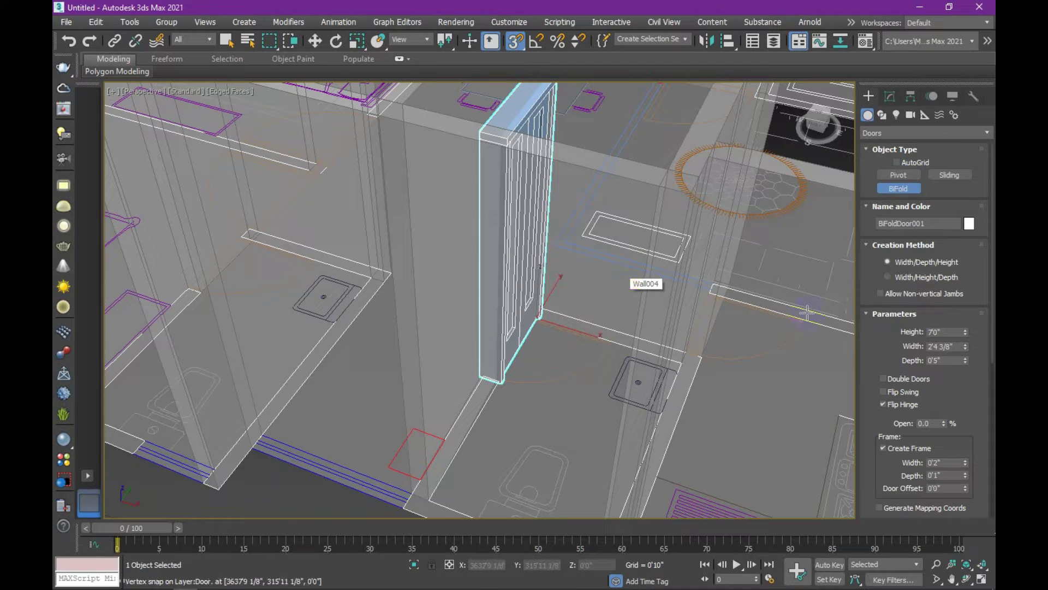
right_click(582, 379)
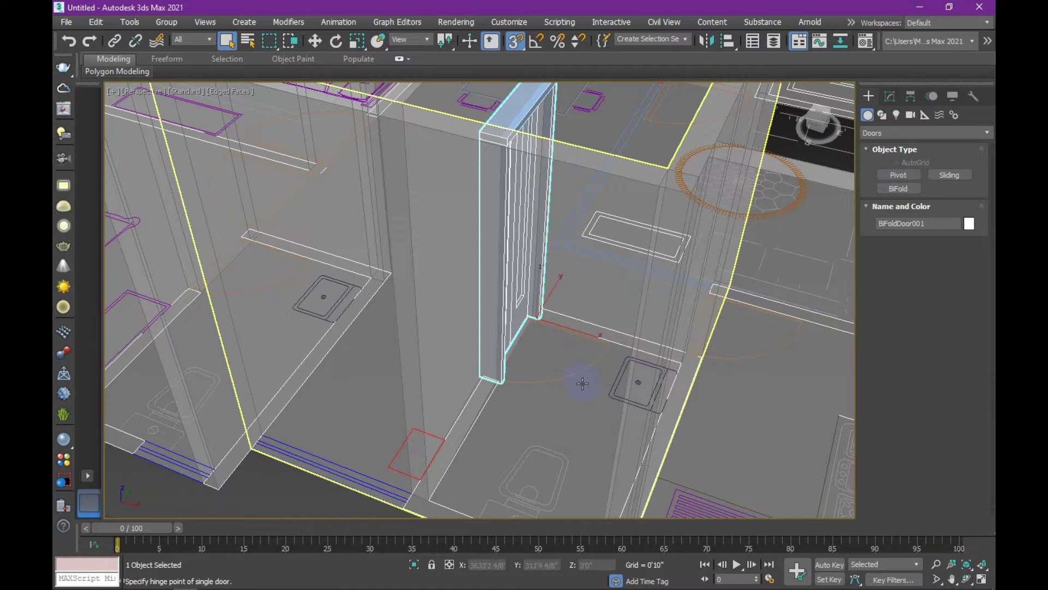
- Remove the bifold door and draw a 2'6" wide, 7'0" tall pivot door at the corner
key(ctrl+z)
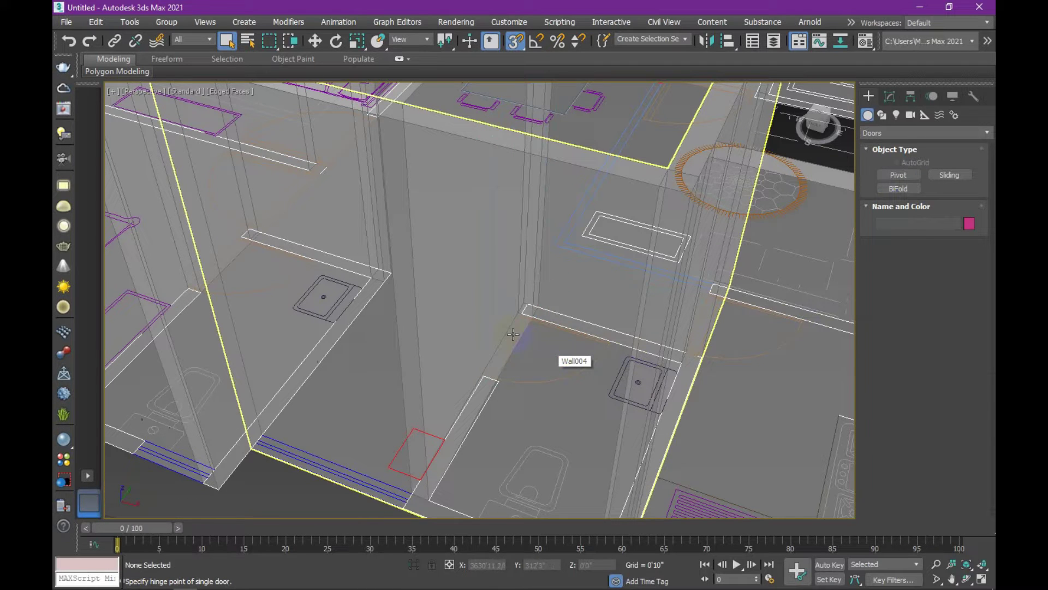
click(903, 175)
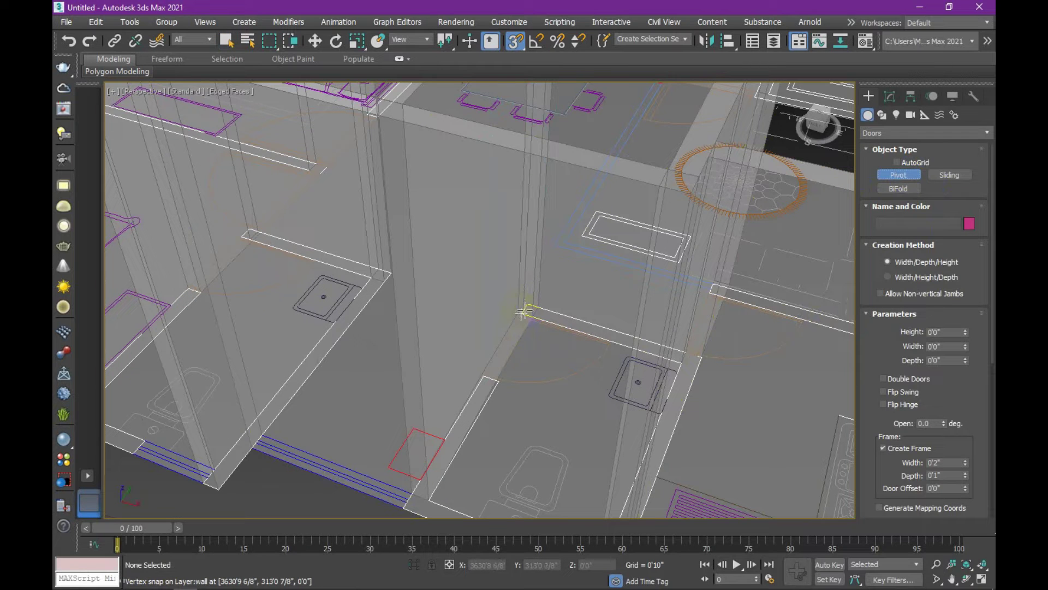
drag(523, 310, 486, 380)
click(498, 378)
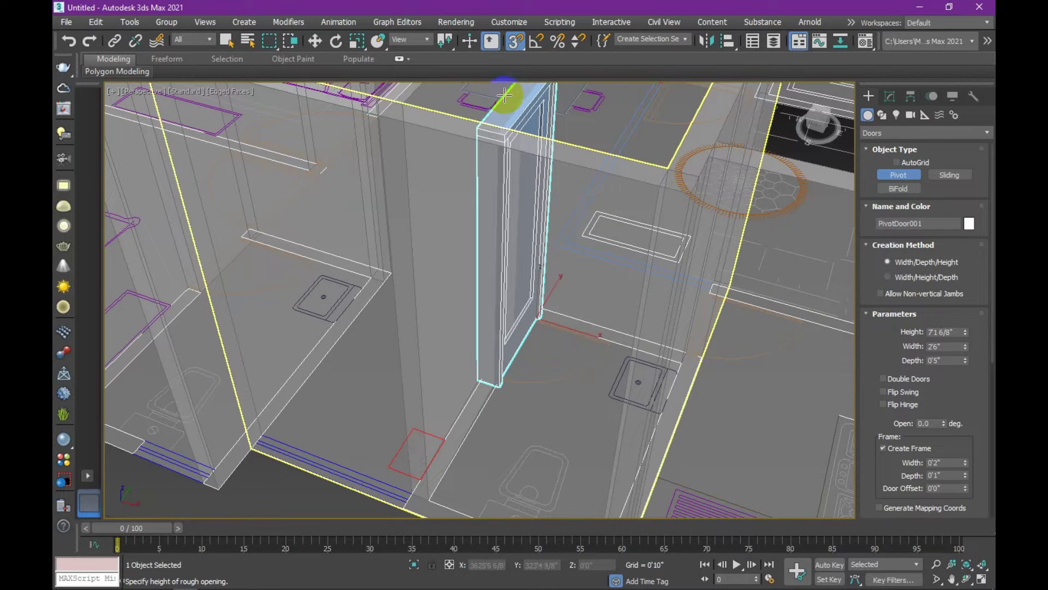
click(505, 94)
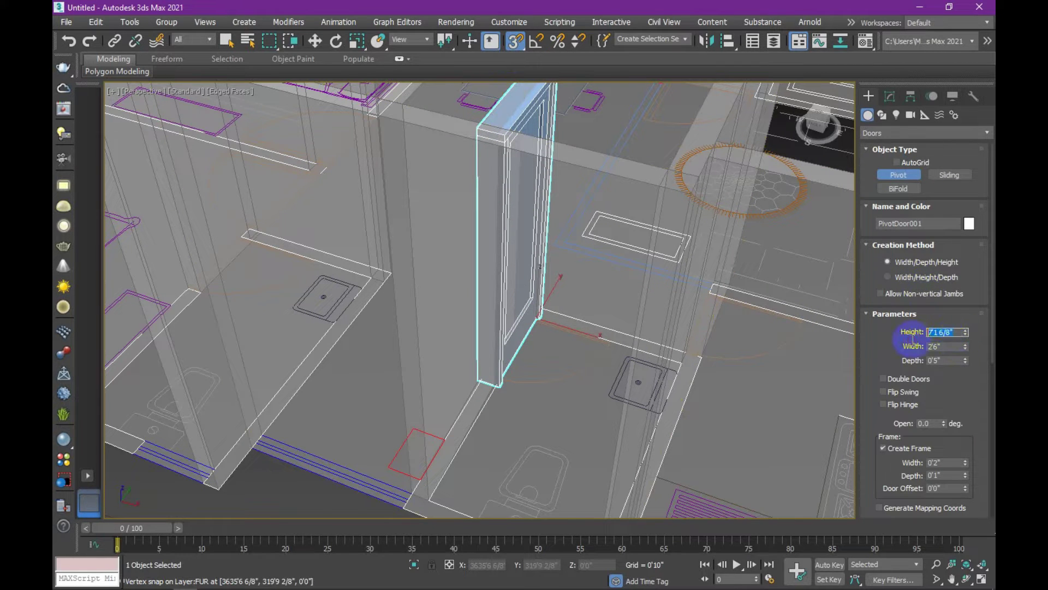
click(947, 332)
text(7')
key(Return)
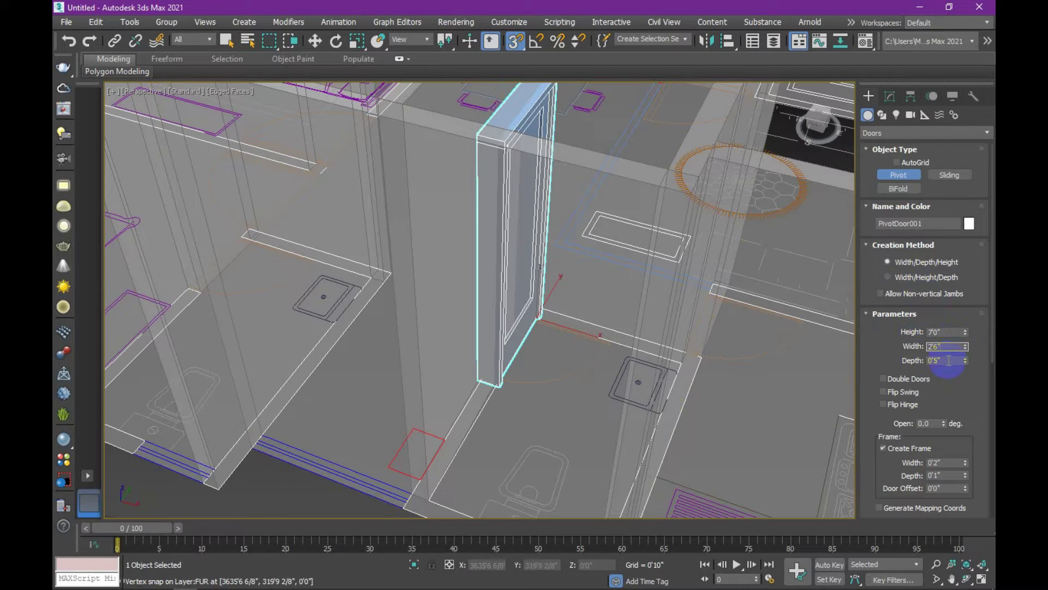
- Test Flip Swing and Flip Hinge, leaving the pivot door opened about 45 degrees
click(907, 391)
drag(943, 424, 934, 380)
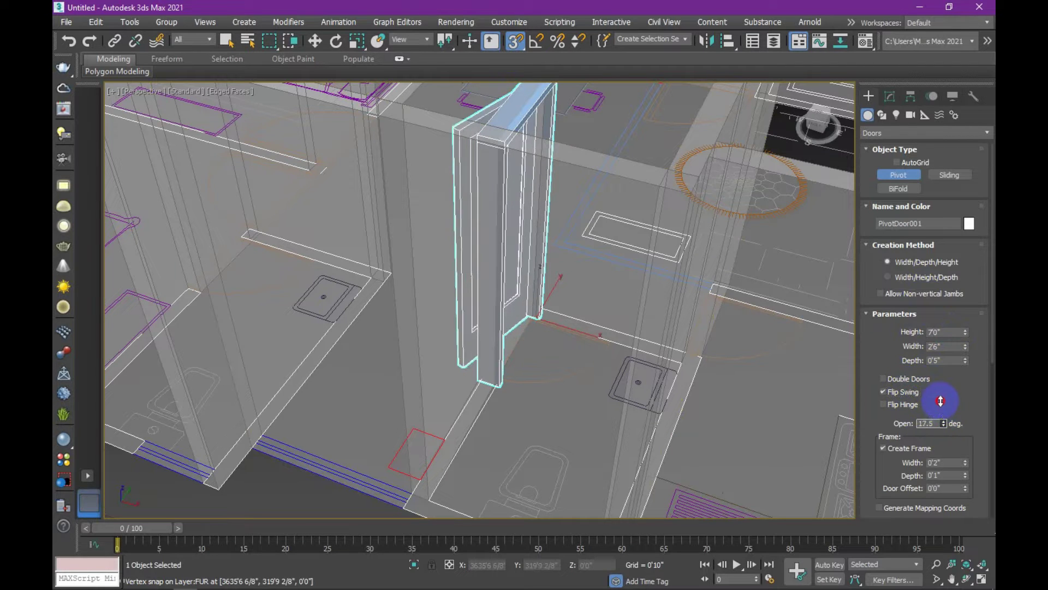
click(907, 392)
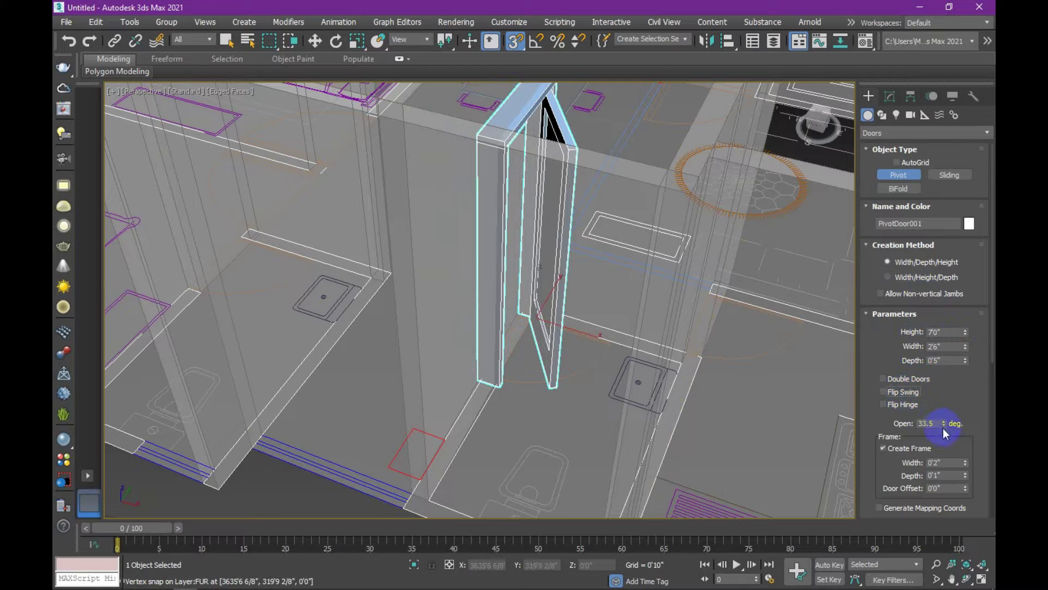
drag(944, 425, 895, 408)
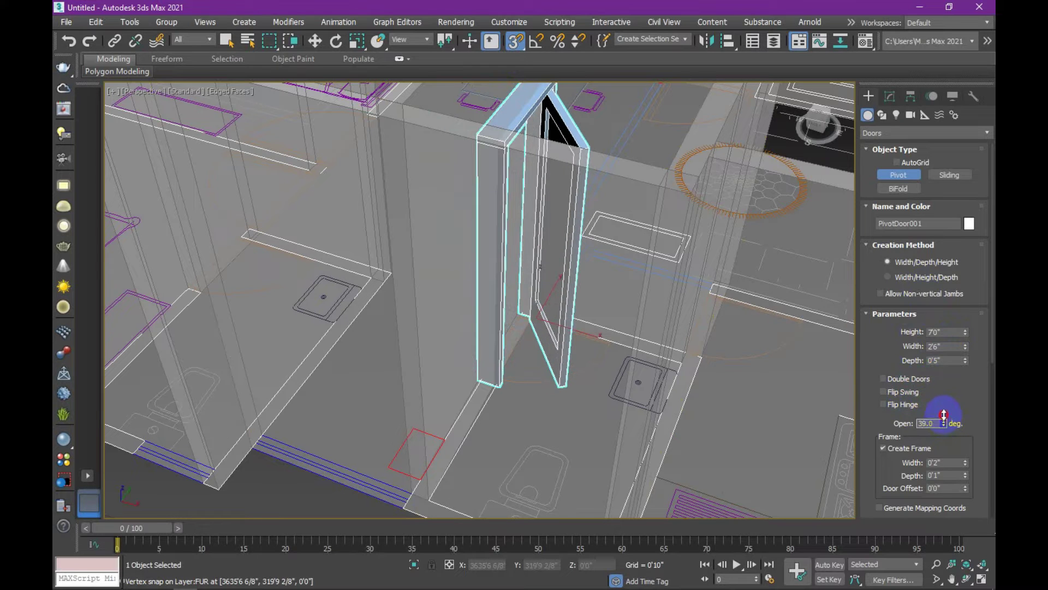
click(887, 407)
drag(946, 425, 938, 413)
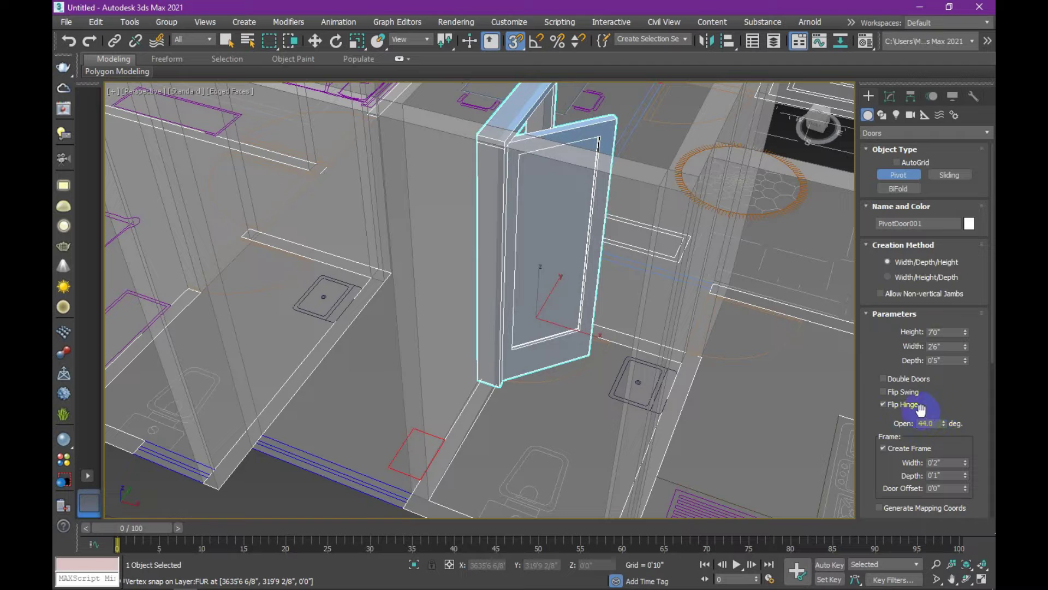
click(883, 404)
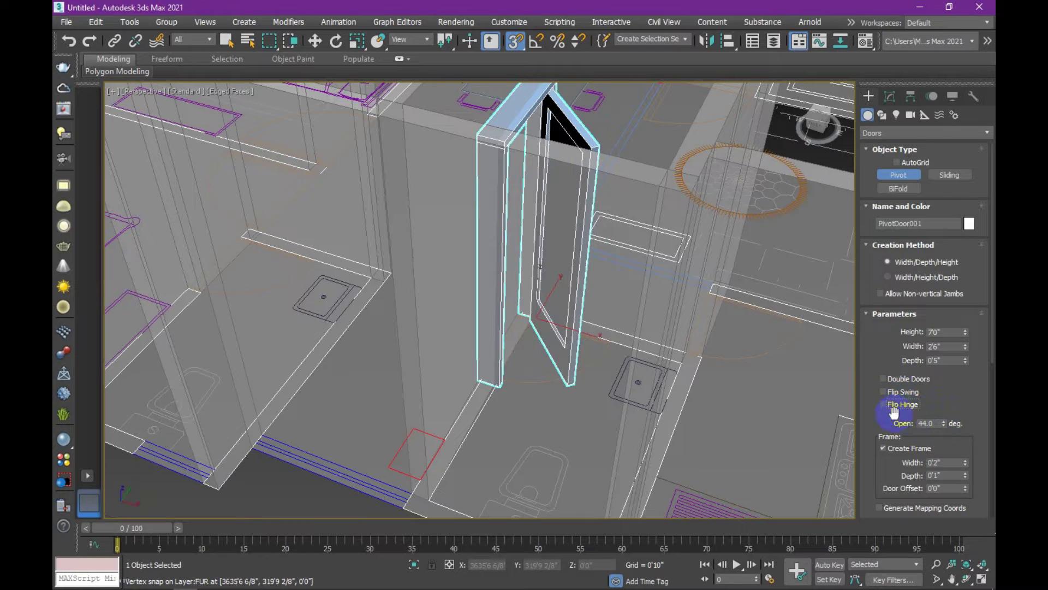
drag(945, 426, 943, 423)
- Move the view to the next room and cancel a trial pivot door
scroll(546, 280, down, 5)
mouse_move(546, 281)
alt+middle_down()
mouse_move(526, 235)
mouse_move(490, 336)
alt+middle_up()
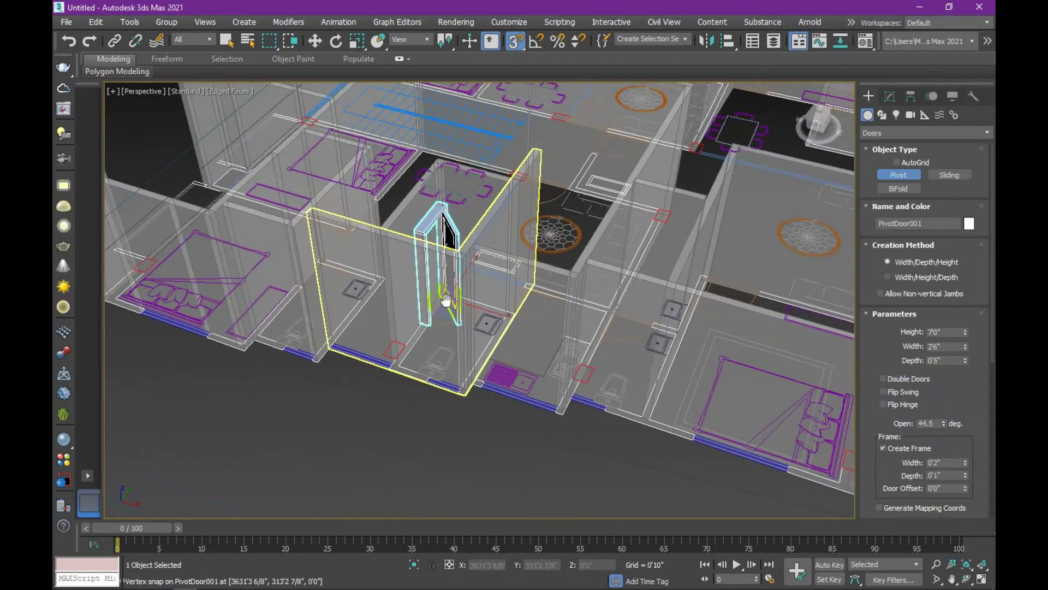
scroll(487, 334, up, 3)
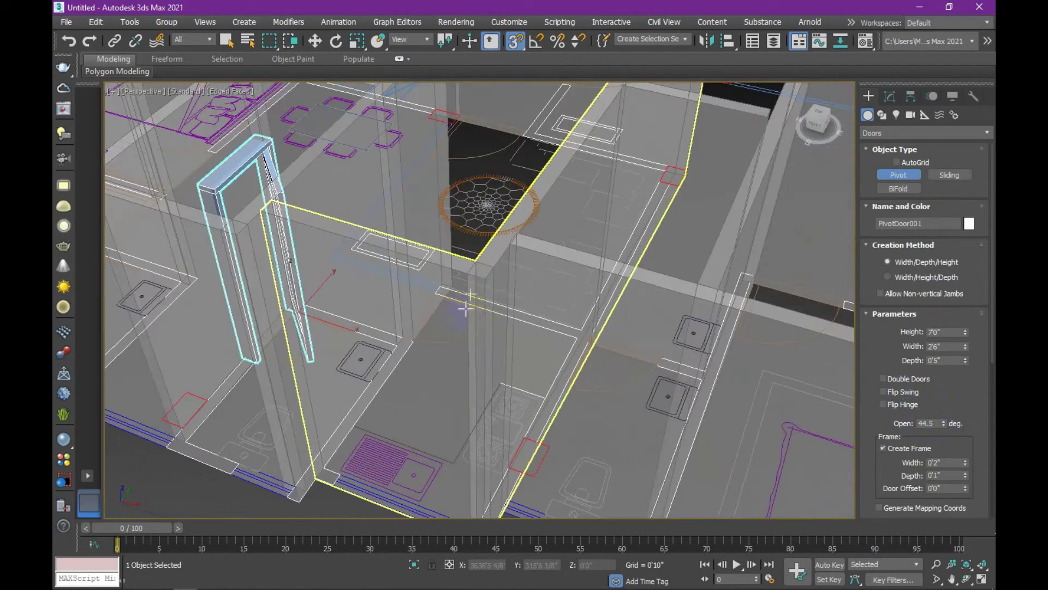
mouse_move(479, 328)
middle_down()
mouse_move(586, 348)
mouse_move(532, 449)
middle_up()
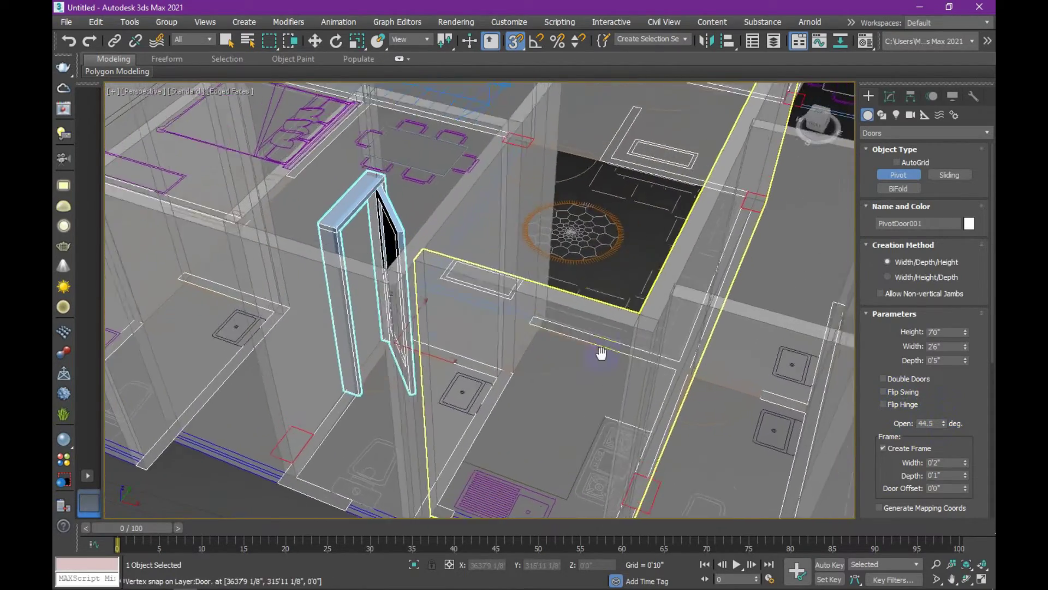
scroll(532, 448, up, 2)
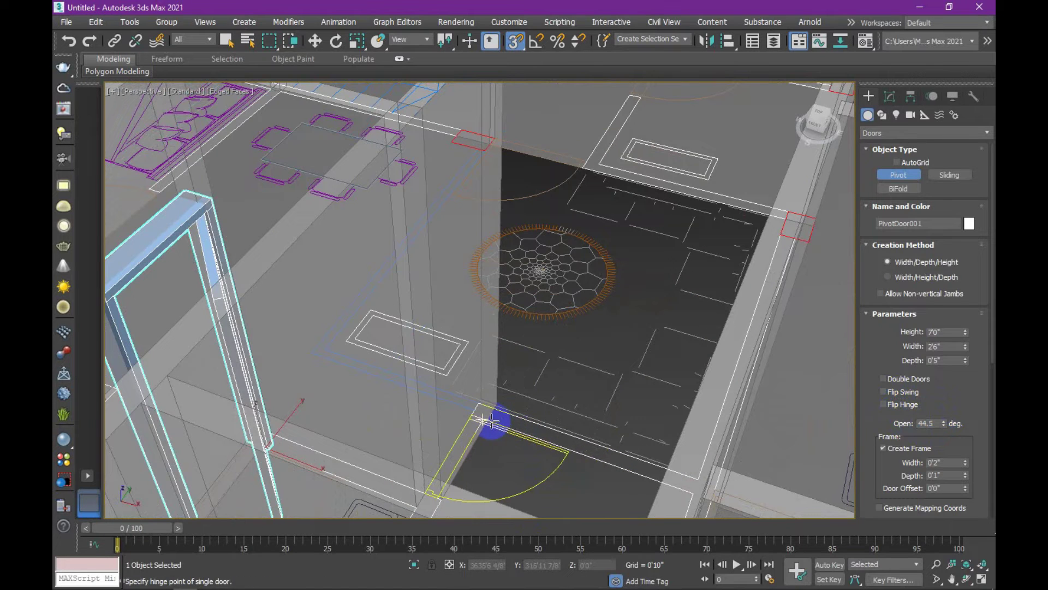
drag(485, 419, 569, 447)
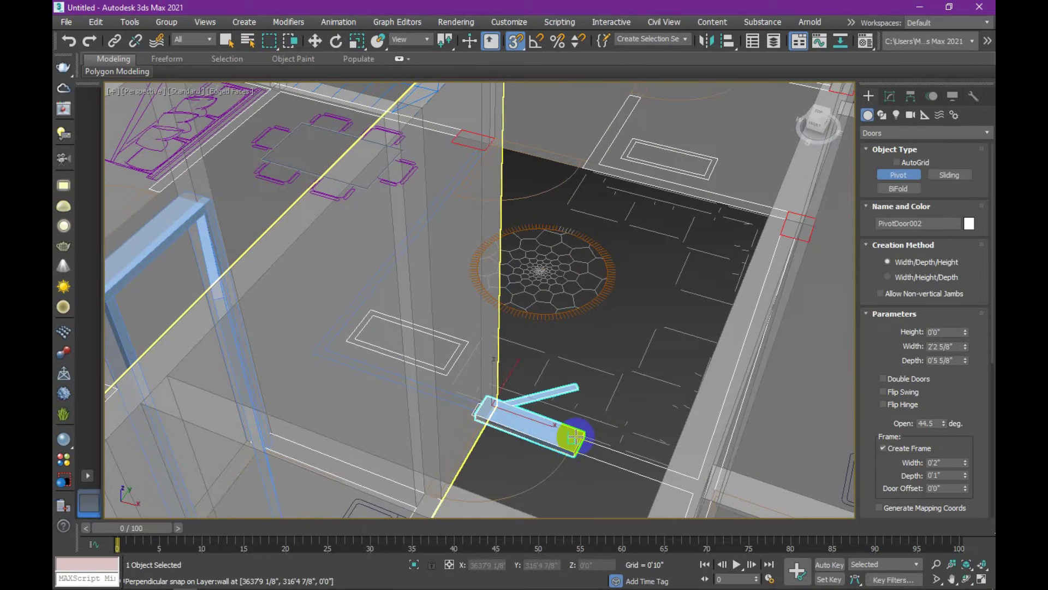
right_click(576, 437)
- Draw a pivot door 2'4 4/8" wide along the wall with a 7'0" height
mouse_move(587, 431)
middle_down()
mouse_move(567, 403)
mouse_move(561, 417)
mouse_move(499, 300)
mouse_move(643, 374)
mouse_move(559, 343)
middle_up()
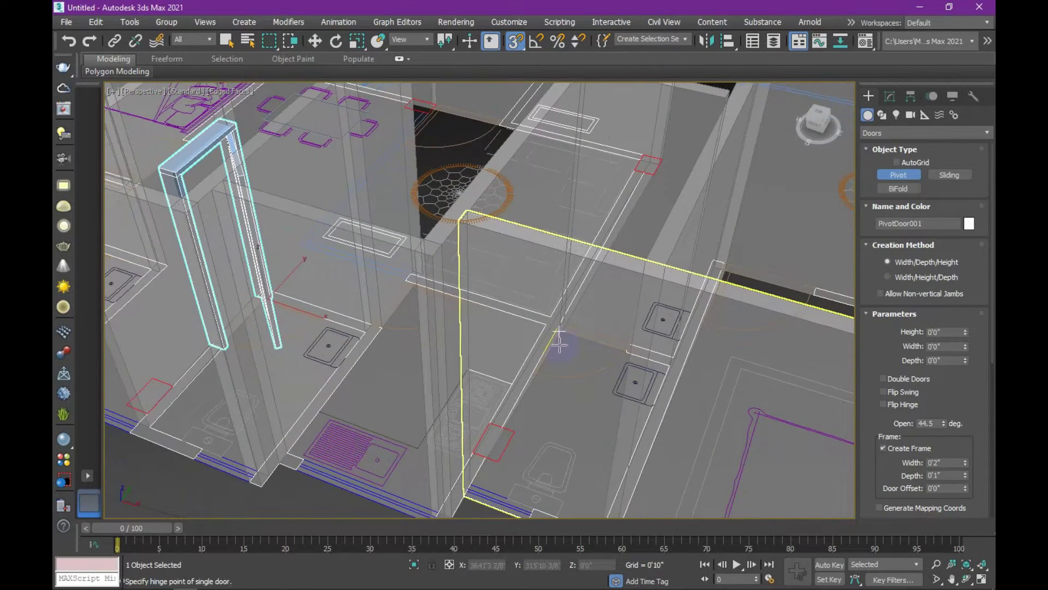
scroll(559, 344, up, 3)
scroll(570, 337, up, 1)
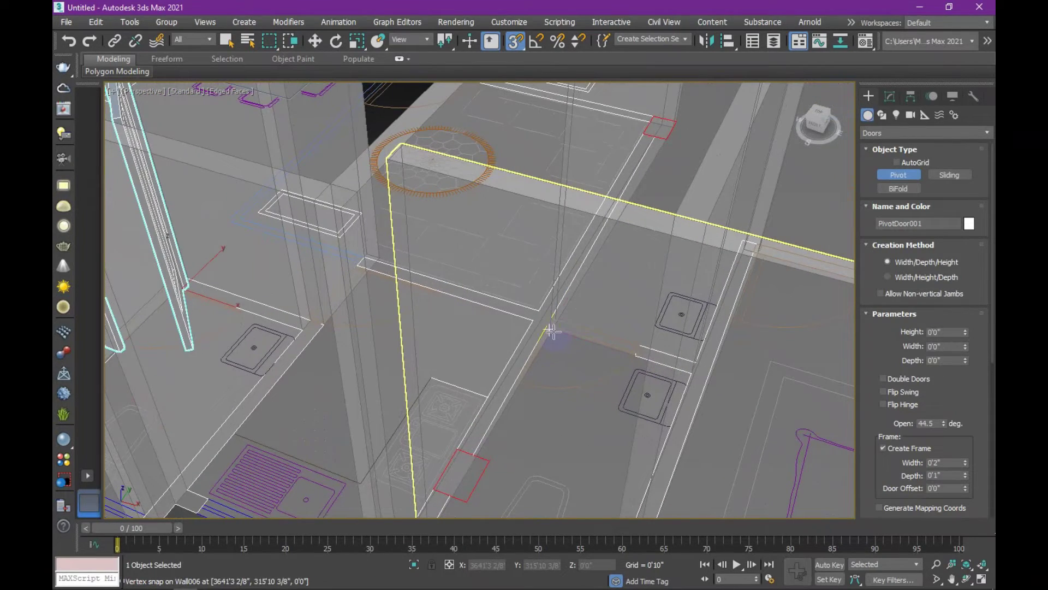
drag(552, 331, 640, 355)
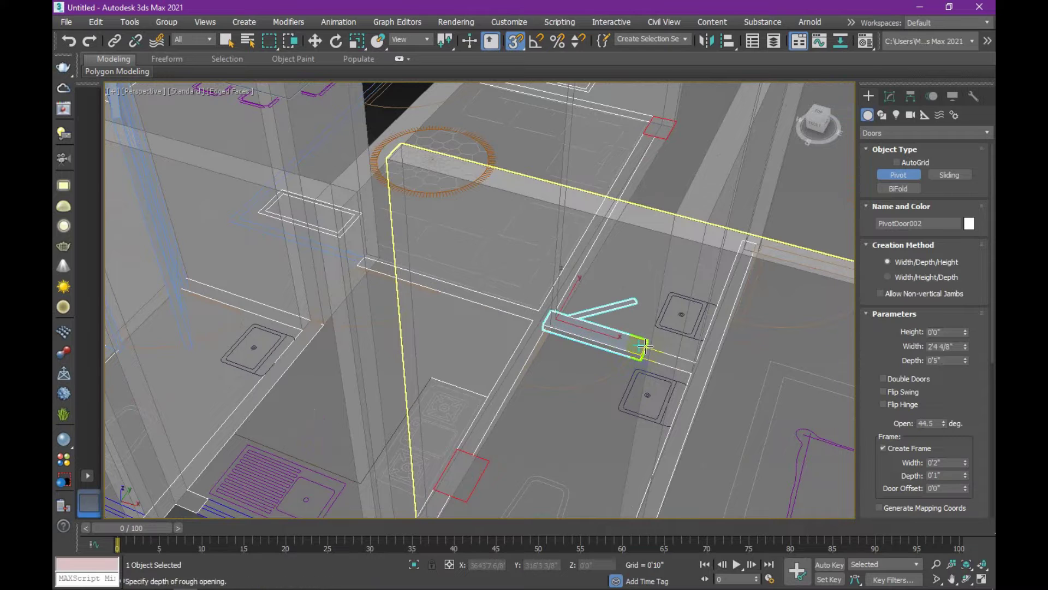
click(645, 345)
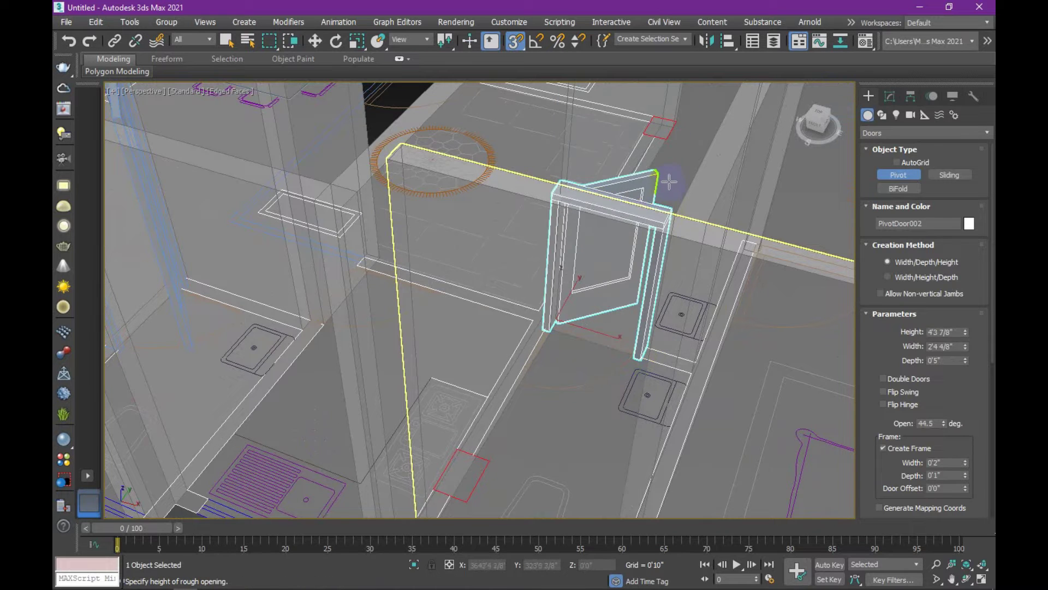
click(677, 129)
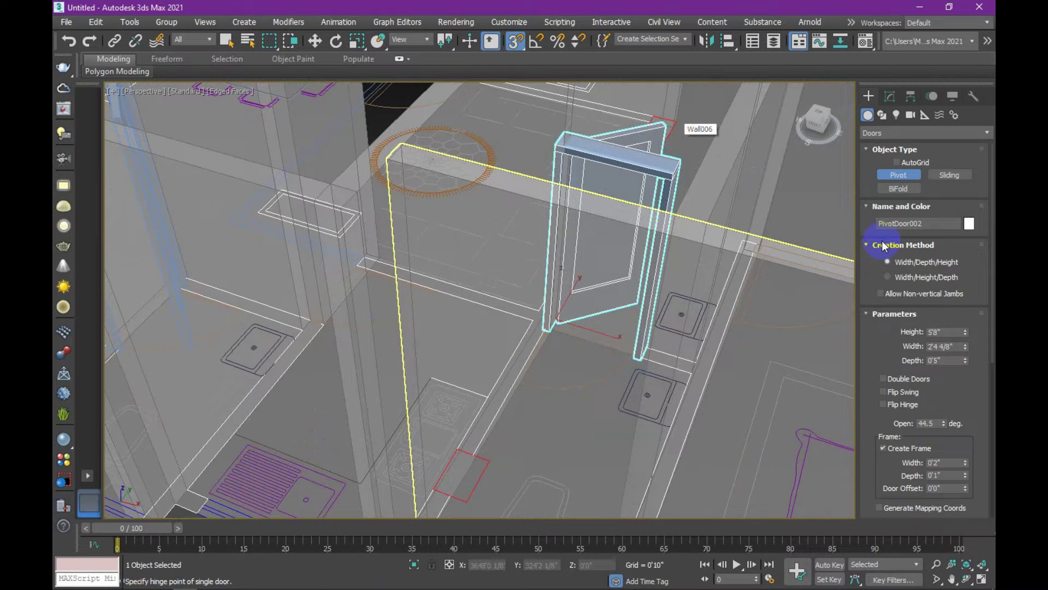
click(960, 331)
text(7)
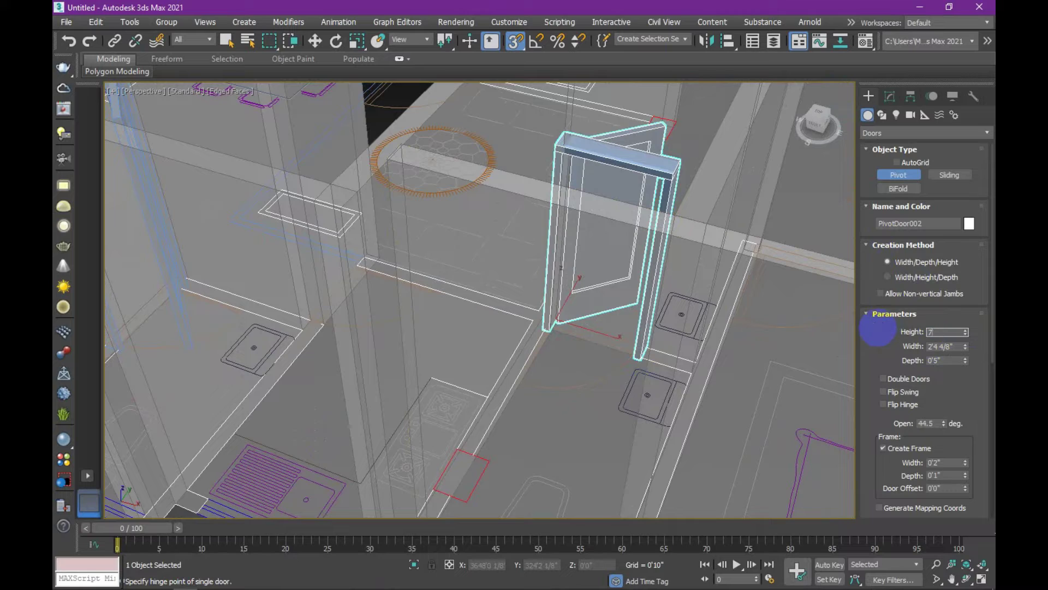
text(')
key(Return)
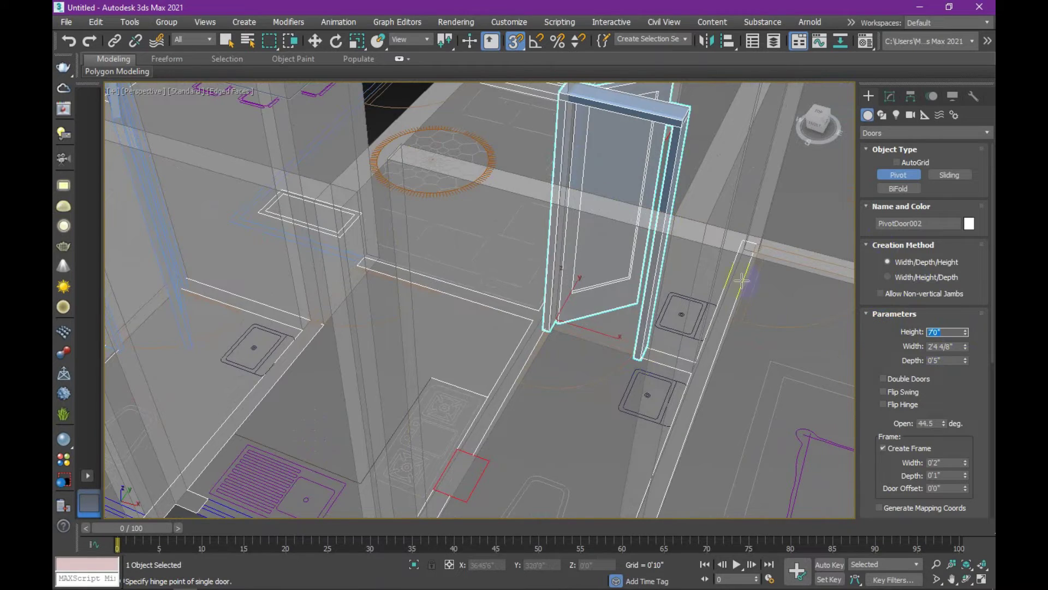
- Flip the new pivot door's swing and inspect it from another angle
alt+middle_drag(741, 280, 564, 448)
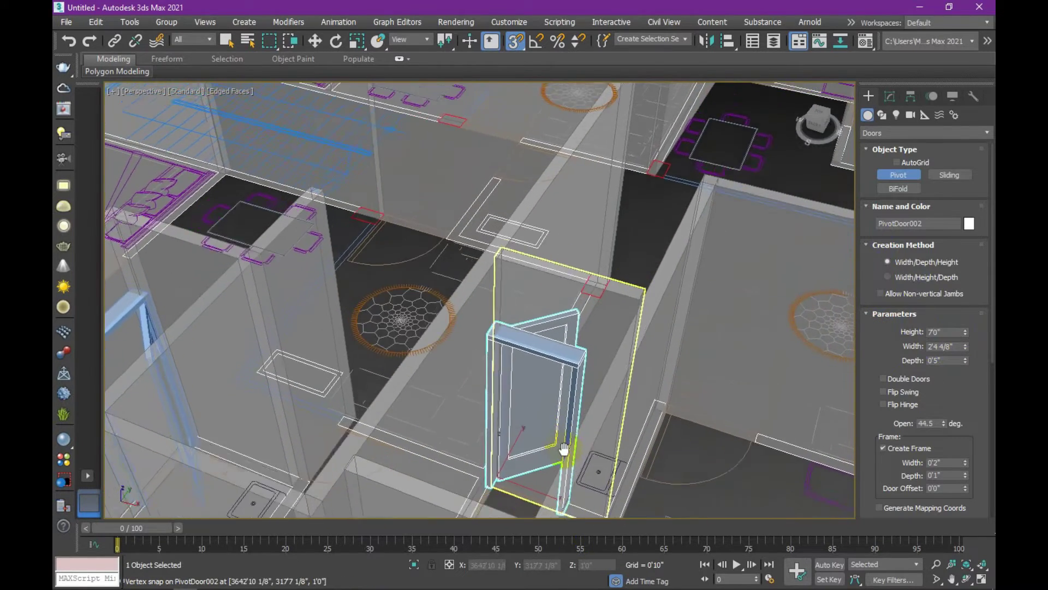
scroll(557, 421, up, 3)
scroll(548, 388, up, 3)
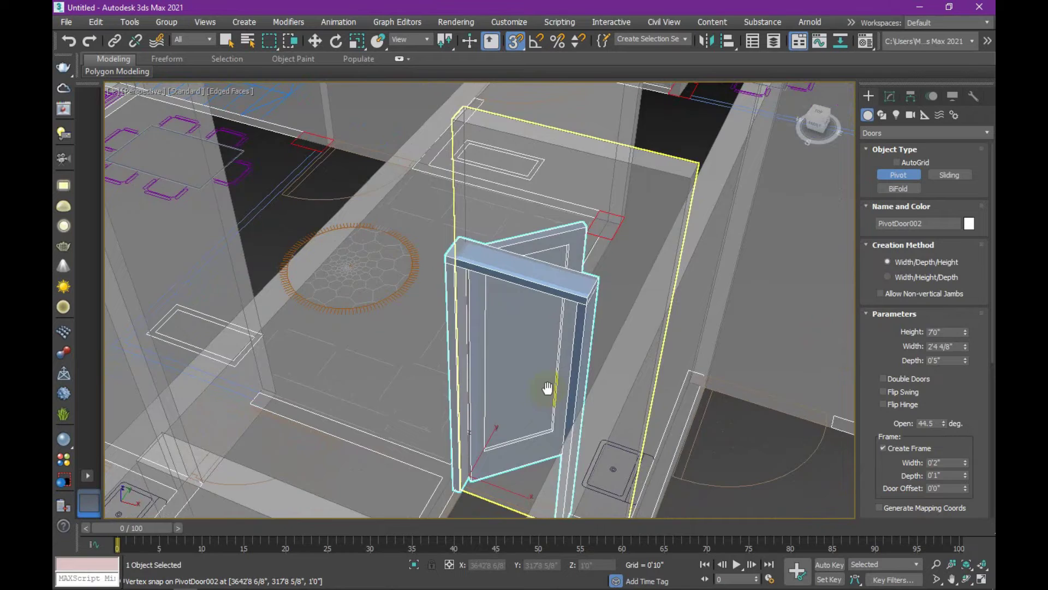
middle_drag(548, 387, 600, 343)
click(935, 426)
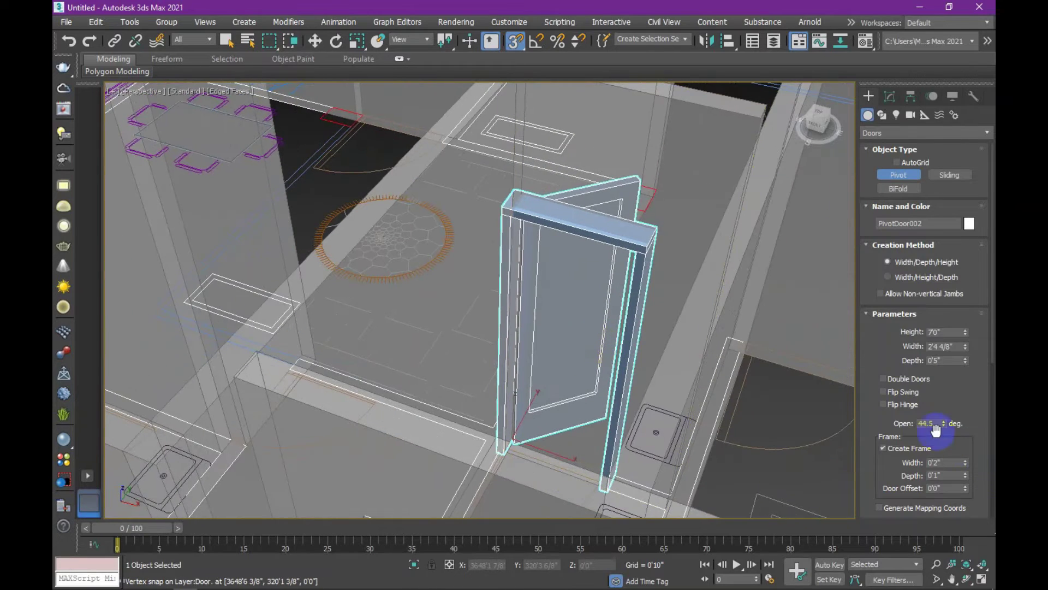
click(903, 394)
middle_drag(662, 386, 657, 324)
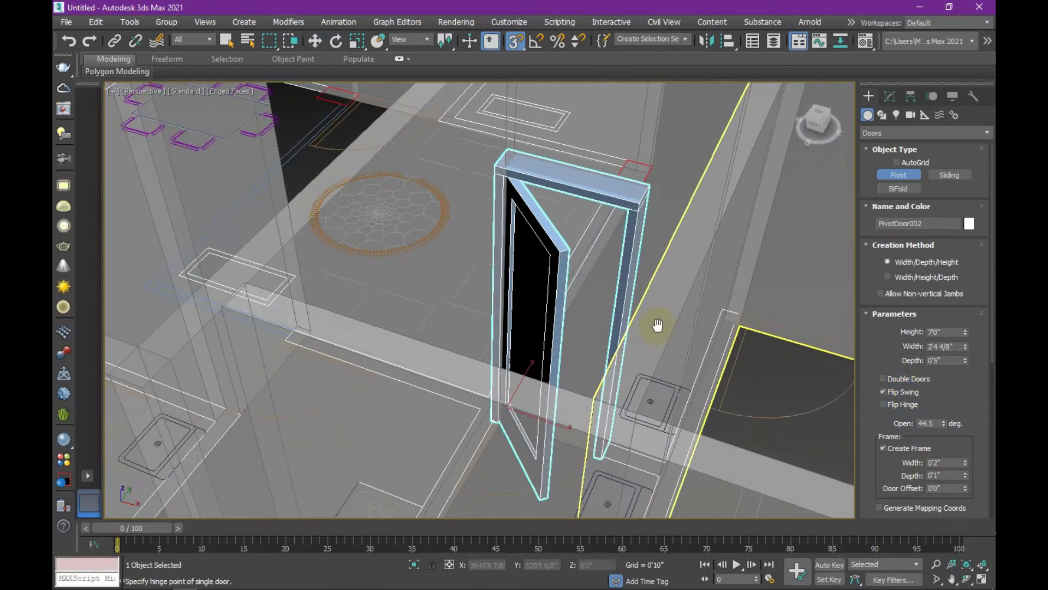
- Place a pivot door at the next room's wall corner with a 7'0" height
scroll(780, 362, down, 3)
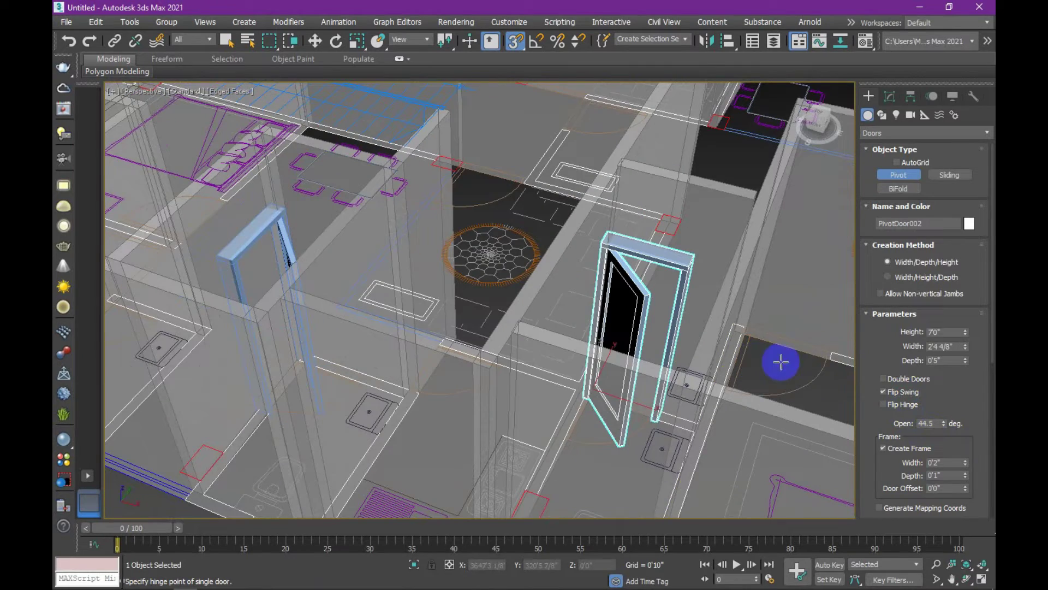
mouse_move(747, 350)
alt+middle_down()
mouse_move(679, 347)
mouse_move(574, 312)
mouse_move(557, 356)
mouse_move(510, 413)
mouse_move(494, 382)
alt+middle_up()
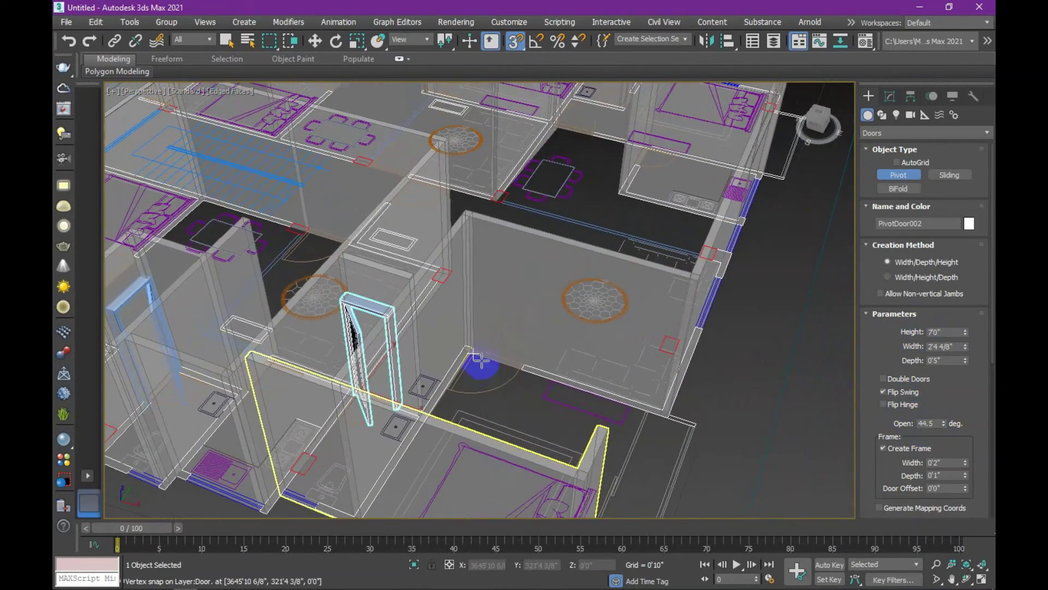
scroll(480, 360, up, 5)
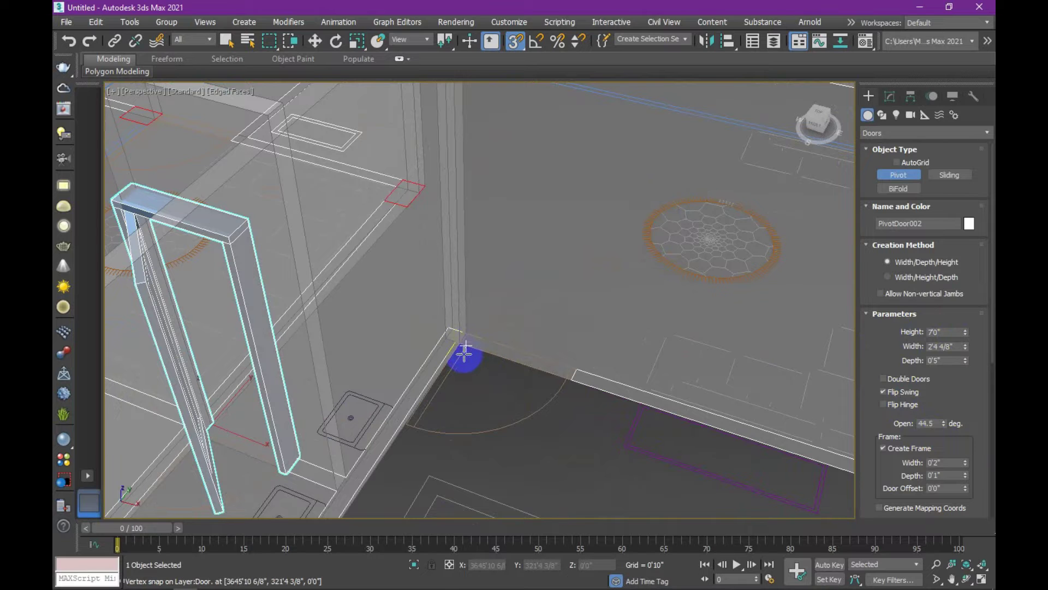
drag(458, 344, 573, 376)
click(574, 370)
click(596, 105)
click(959, 330)
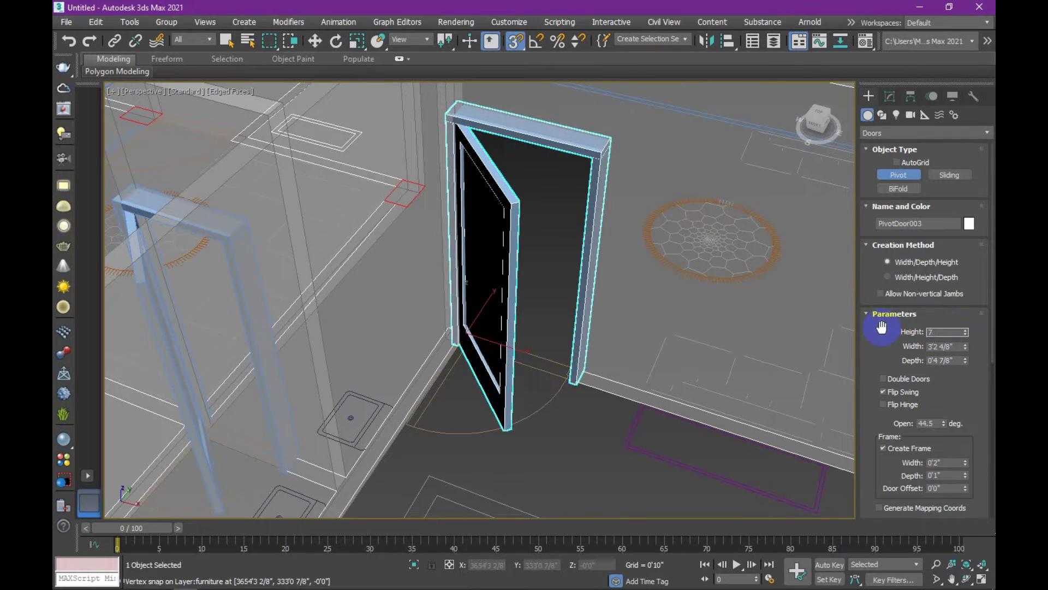
text(0)
key(Return)
- Cancel a misplaced door and place a replacement 7'0" pivot door in the wall
scroll(534, 311, down, 5)
drag(944, 424, 938, 388)
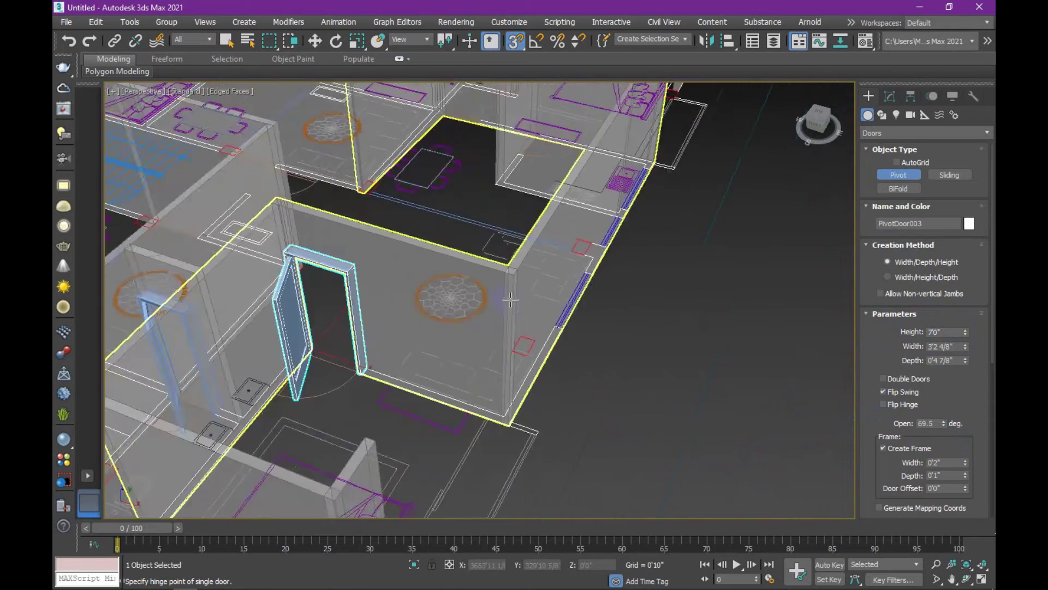
scroll(510, 299, down, 5)
scroll(475, 370, up, 8)
drag(460, 359, 582, 392)
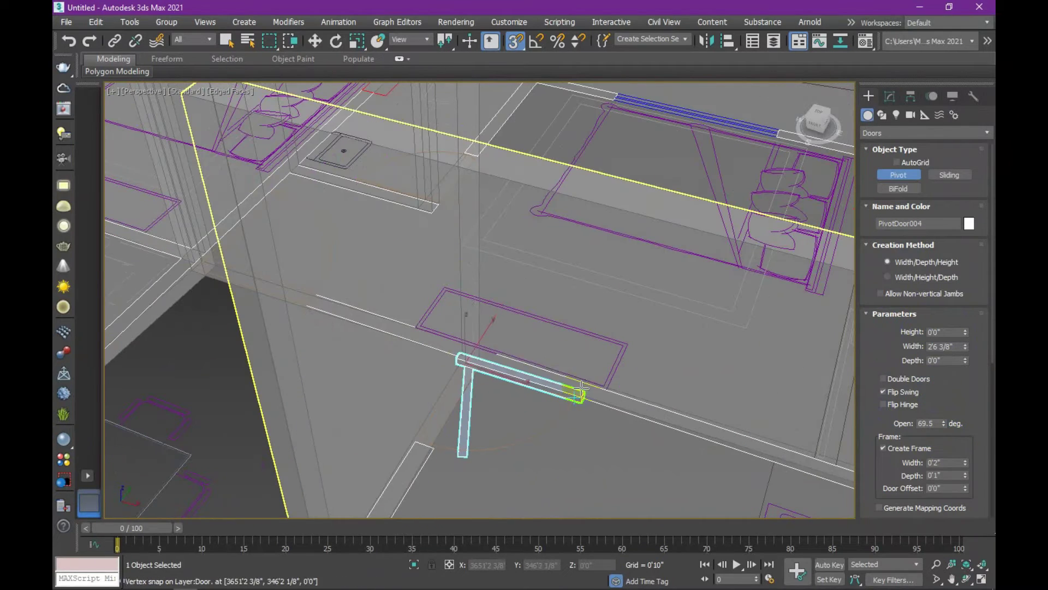
click(582, 392)
right_click(593, 143)
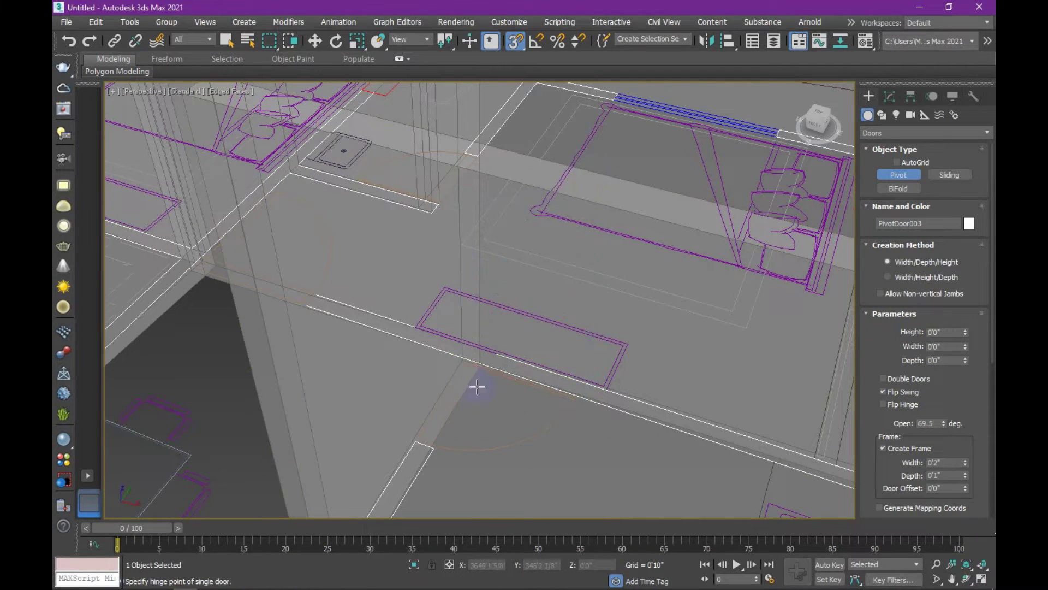
drag(419, 436, 468, 356)
click(470, 359)
click(443, 137)
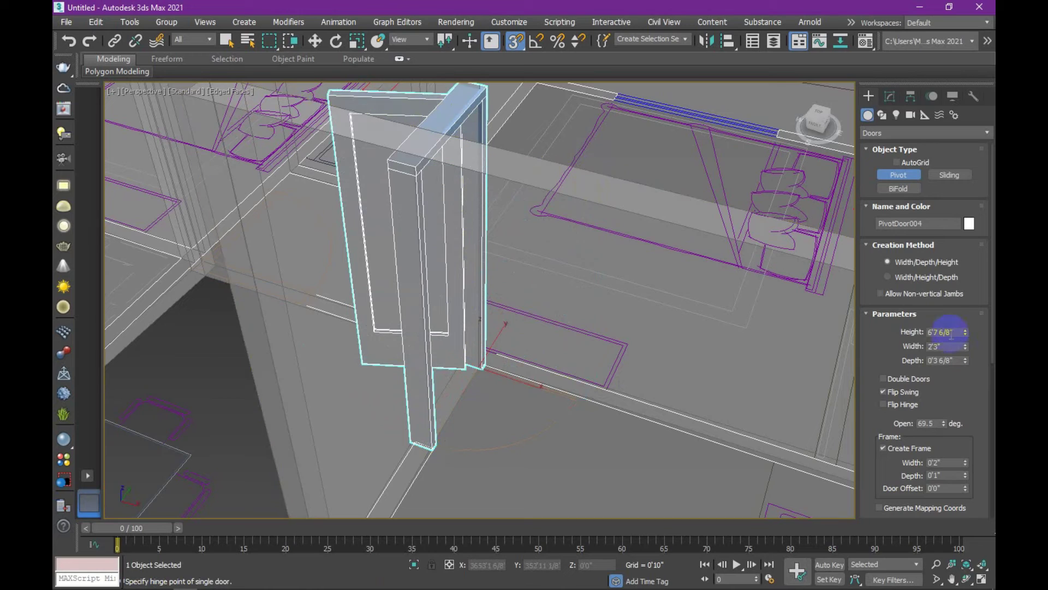
key(Return)
click(883, 391)
- Place a third pivot door in a wall opening, setting its height to 7'0"
alt+middle_drag(568, 305, 526, 344)
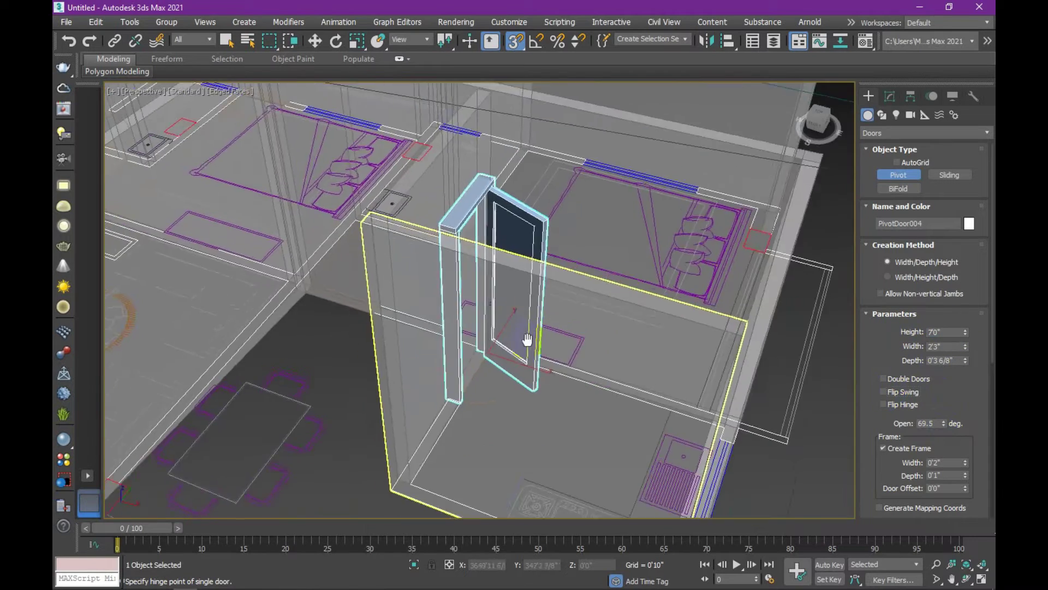
scroll(501, 308, up, 3)
scroll(445, 309, down, 2)
drag(429, 311, 568, 344)
click(503, 254)
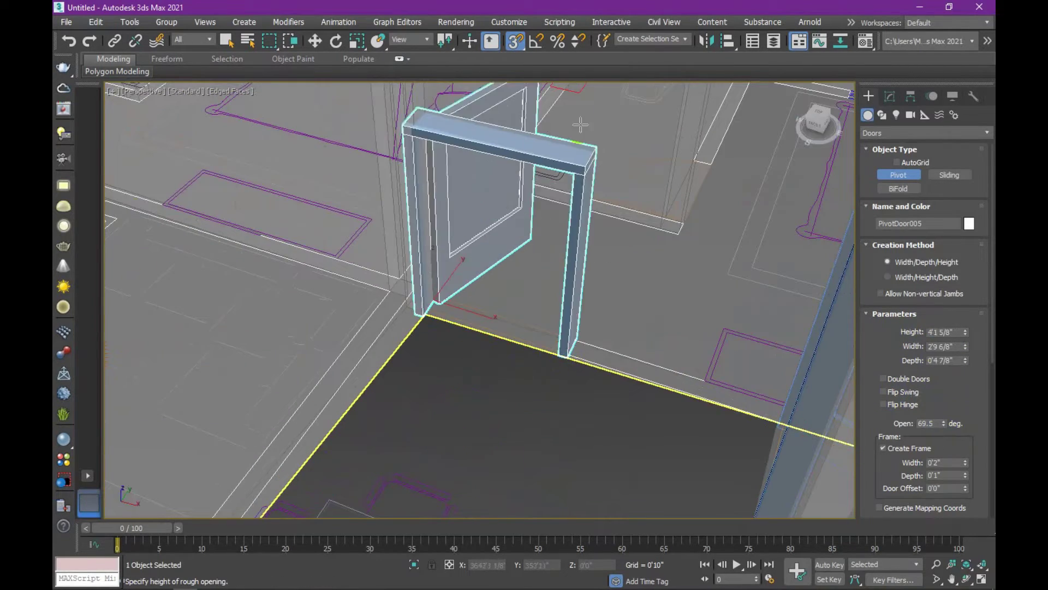
scroll(539, 142, up, 2)
double_click(947, 332)
text(7')
key(Return)
- Place the fourth 7'0" pivot door in the wall, then orbit toward the lower-left rooms
scroll(525, 362, down, 2)
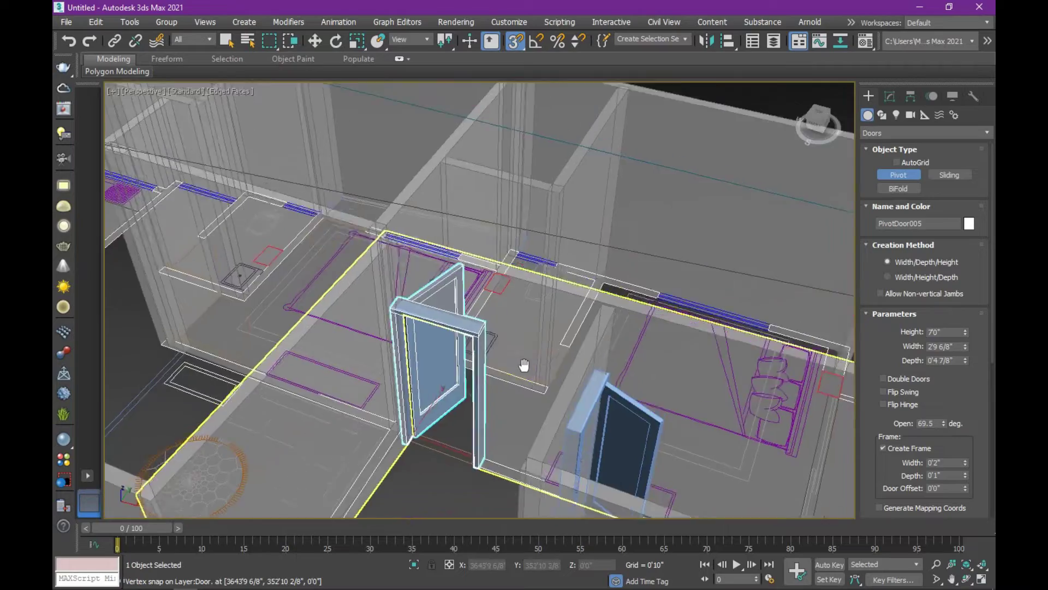
scroll(501, 360, up, 3)
scroll(501, 360, up, 2)
drag(457, 337, 543, 403)
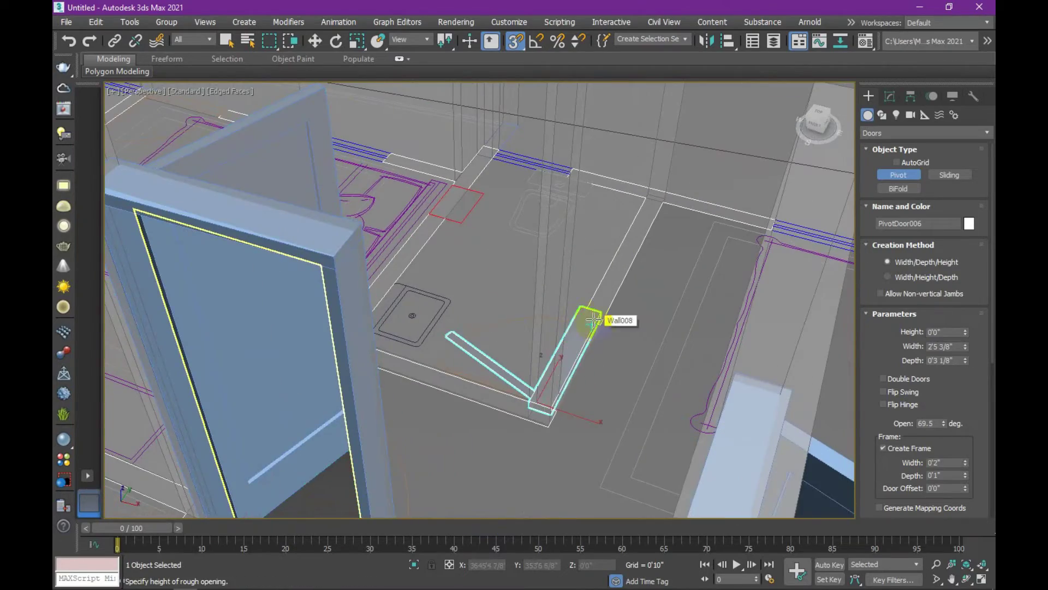
click(585, 312)
scroll(590, 305, up, 2)
scroll(603, 96, down, 3)
click(709, 218)
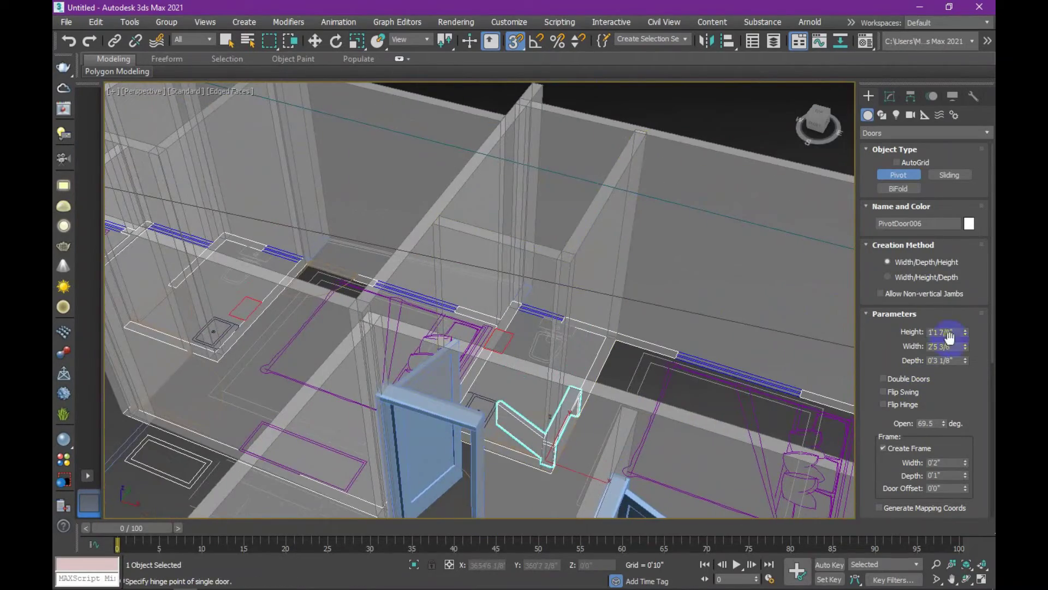
text(7')
key(Return)
scroll(603, 281, down, 3)
scroll(603, 281, down, 2)
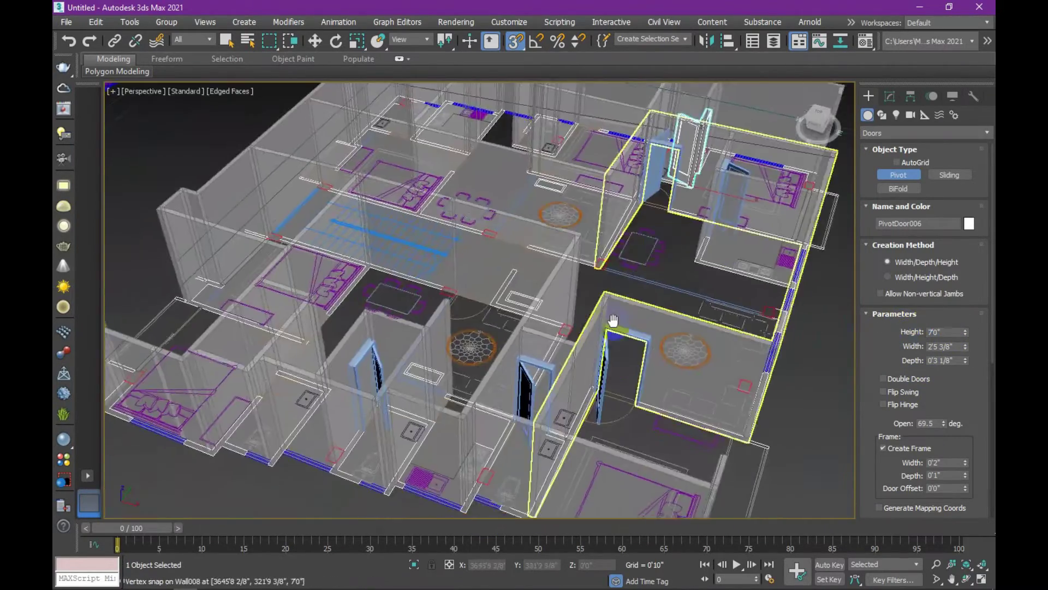
scroll(604, 281, up, 3)
alt+middle_drag(549, 345, 401, 372)
- Draw a pivoted window along the lower bedroom wall with a 4'6" height
scroll(417, 368, up, 3)
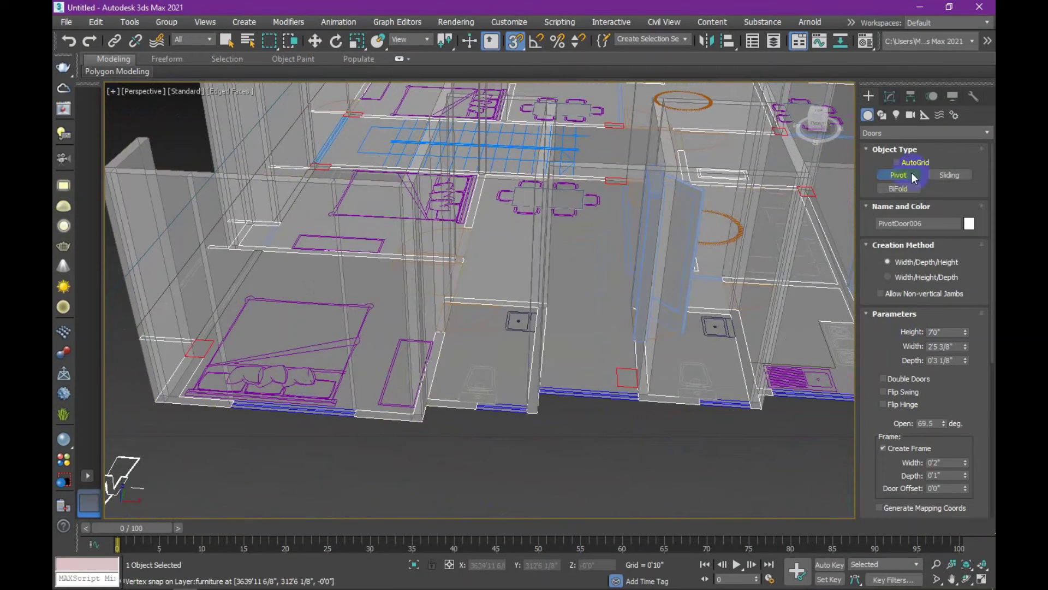
click(906, 133)
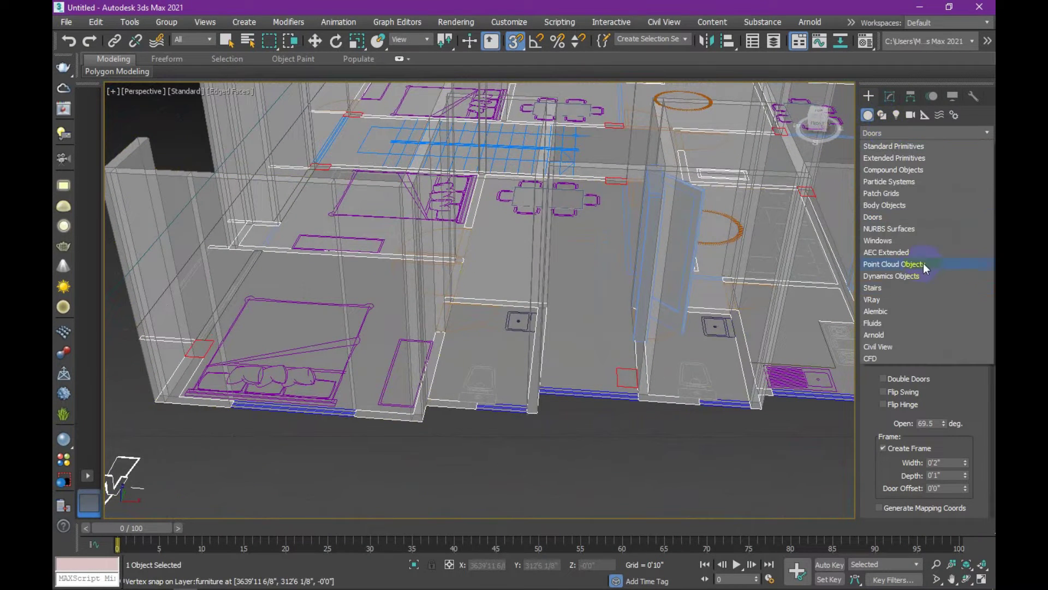
click(900, 247)
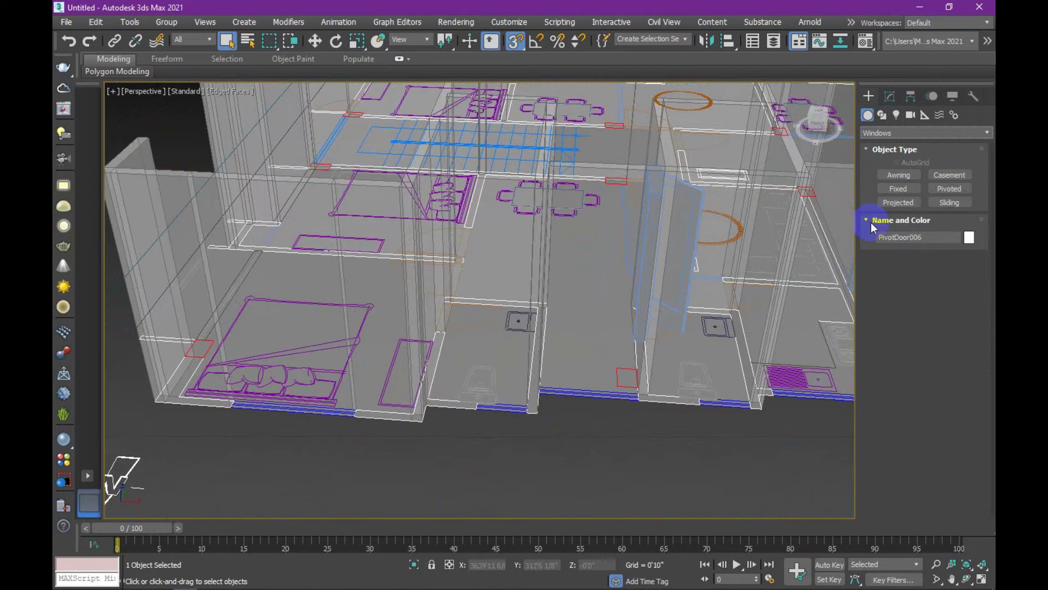
click(957, 191)
scroll(236, 402, up, 3)
scroll(236, 401, up, 2)
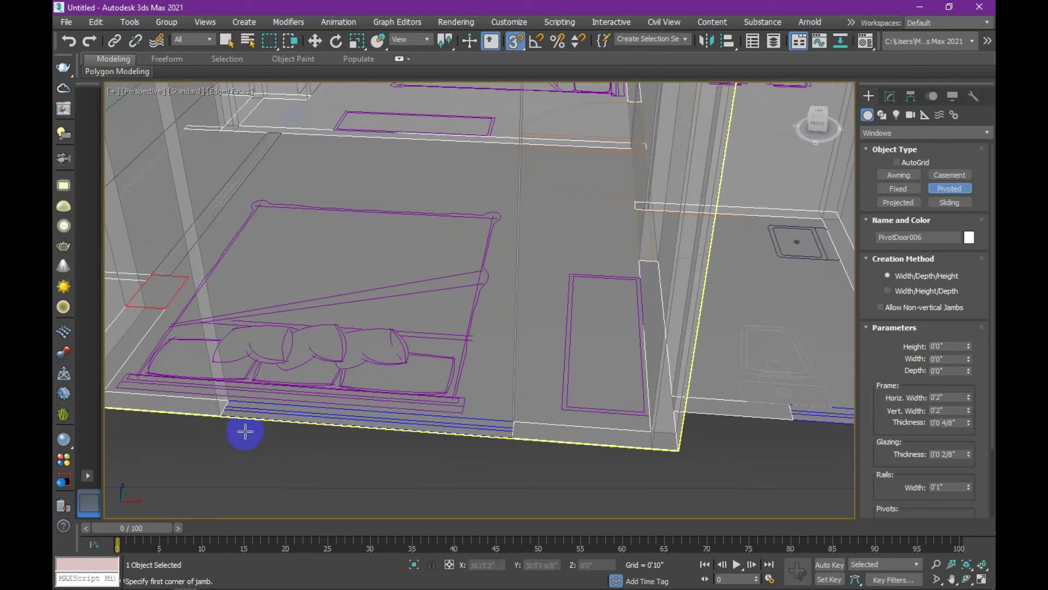
drag(228, 424, 513, 440)
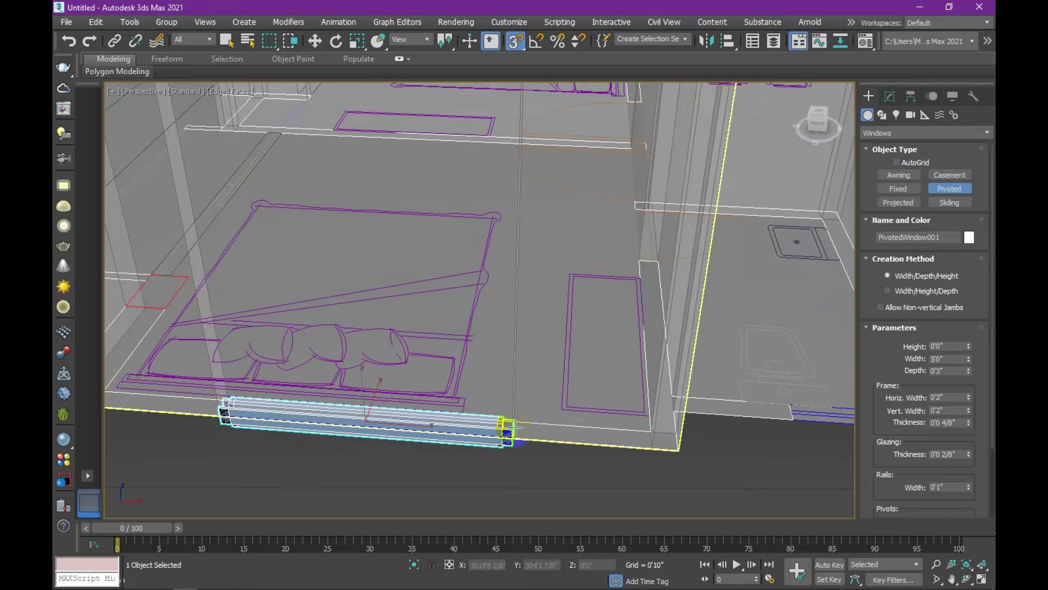
click(516, 429)
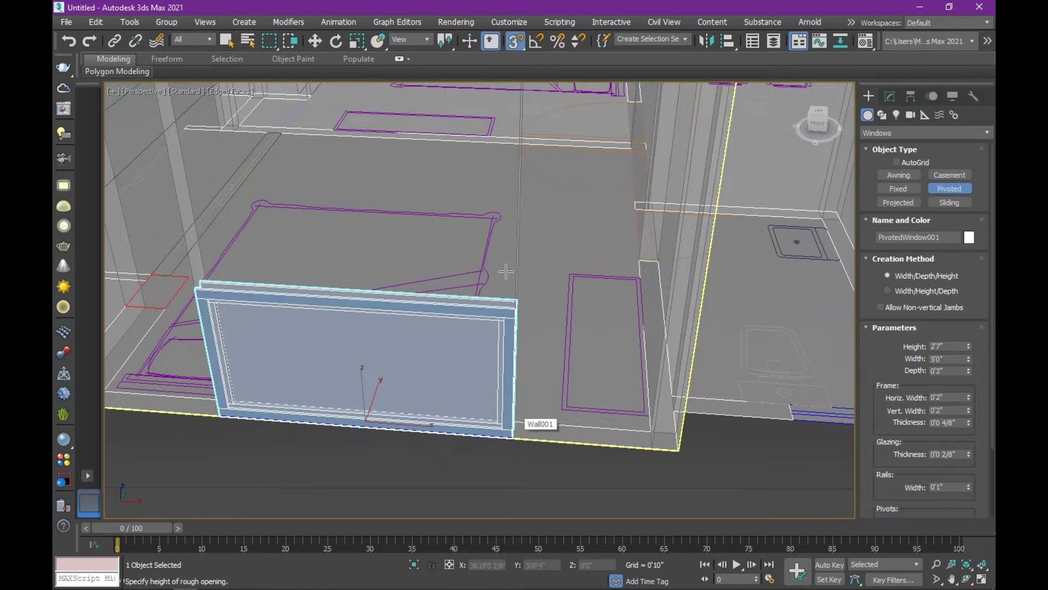
click(514, 137)
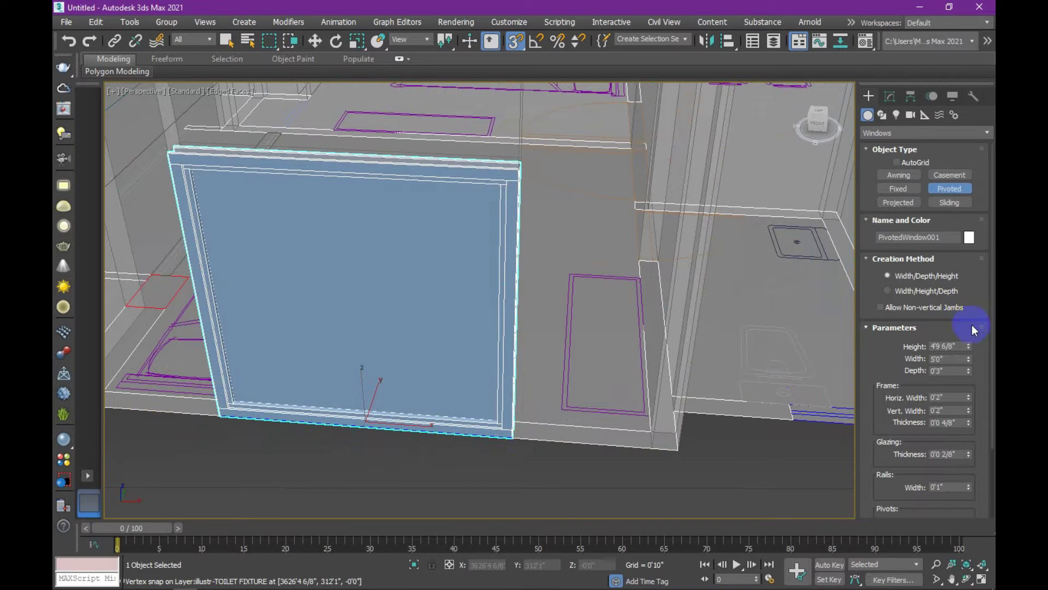
drag(961, 348, 907, 348)
key(Return)
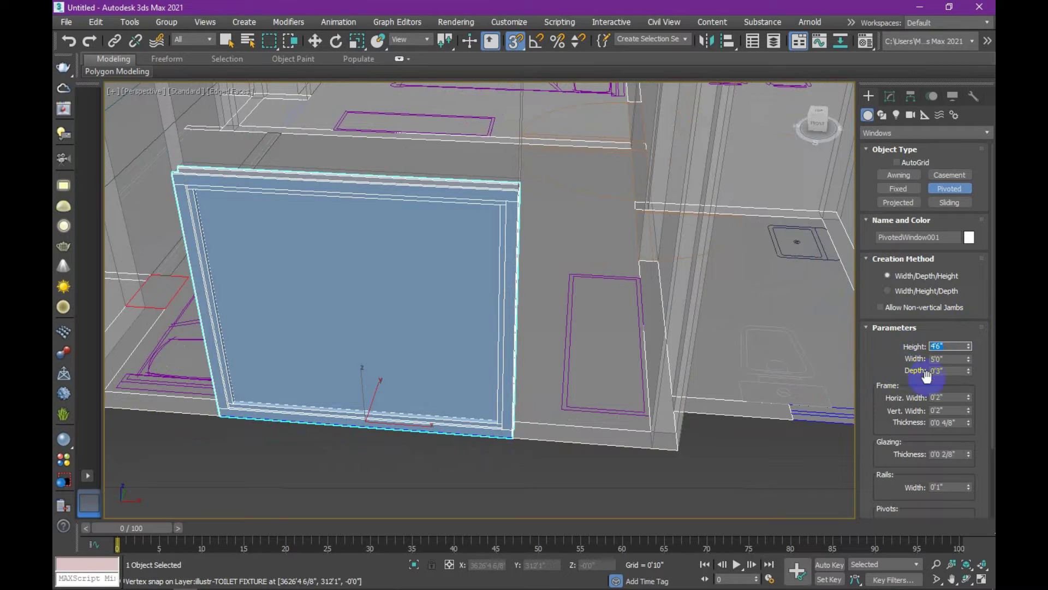
- Swing the sash open to 29%, then end creation and remove PivotedWindow001
scroll(943, 432, down, 2)
scroll(938, 421, down, 1)
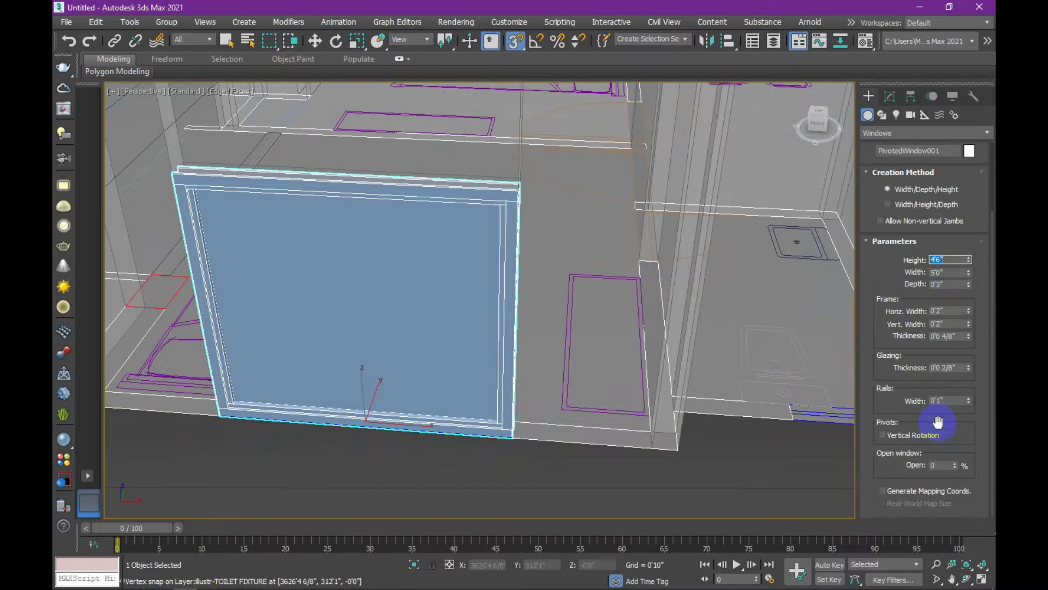
scroll(942, 427, up, 1)
scroll(929, 354, up, 3)
scroll(931, 360, down, 4)
mouse_move(956, 464)
mouse_down()
mouse_move(952, 444)
mouse_move(947, 461)
mouse_move(956, 449)
mouse_up()
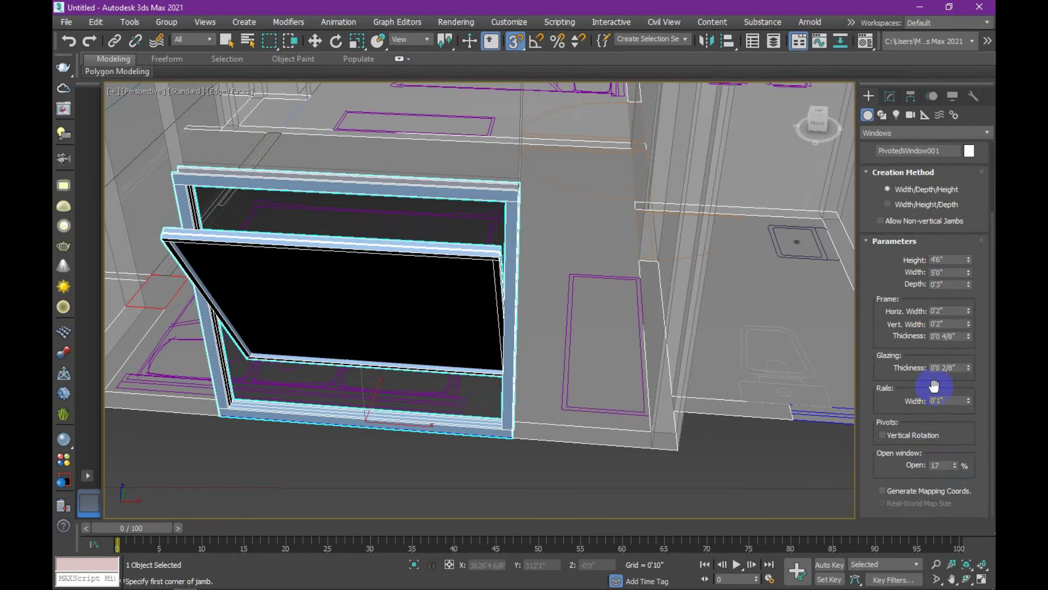
scroll(956, 380, up, 2)
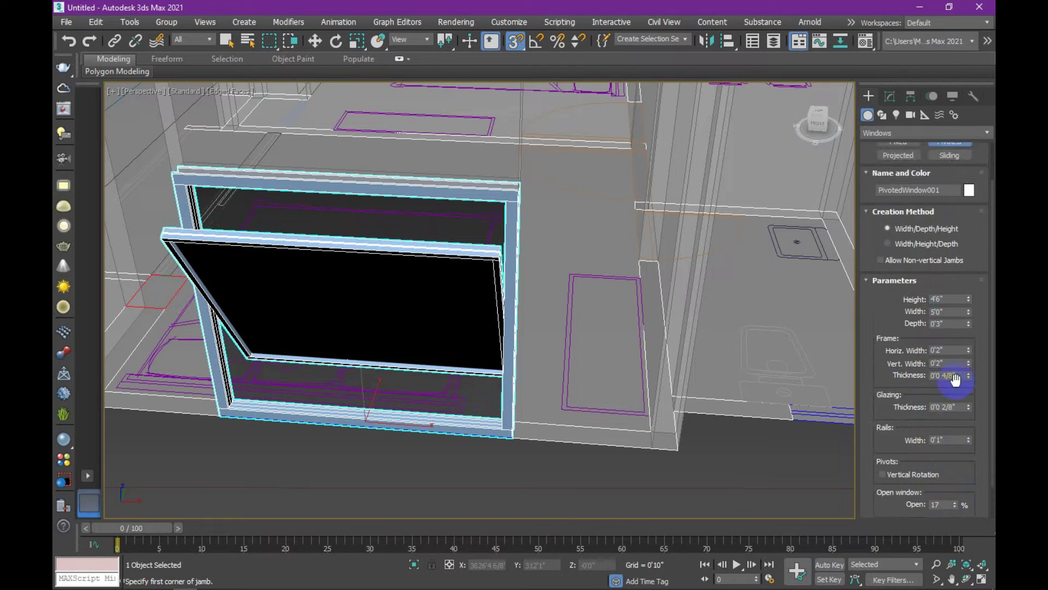
scroll(955, 381, up, 1)
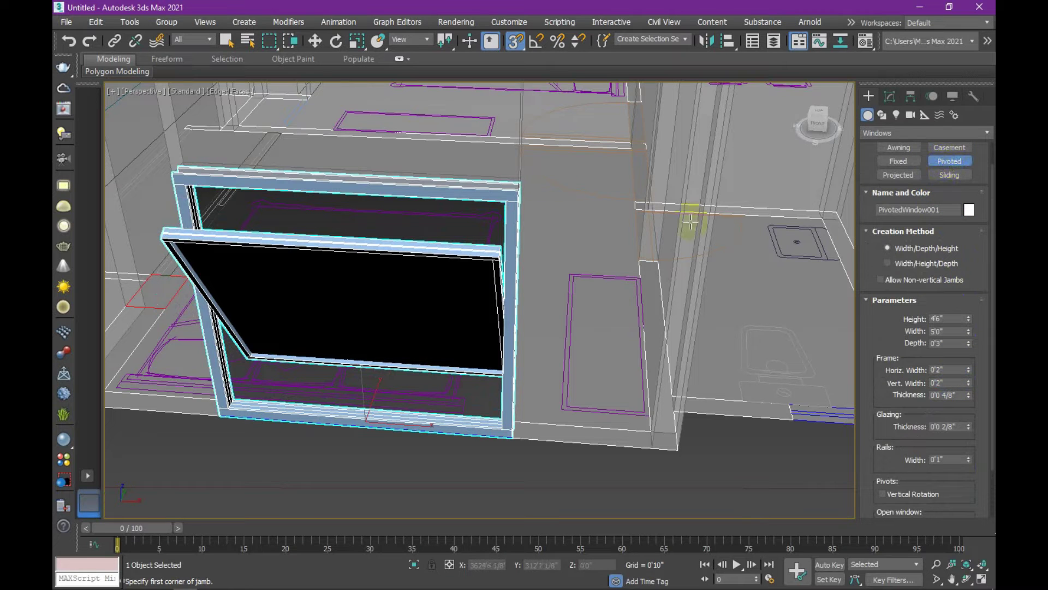
right_click(539, 461)
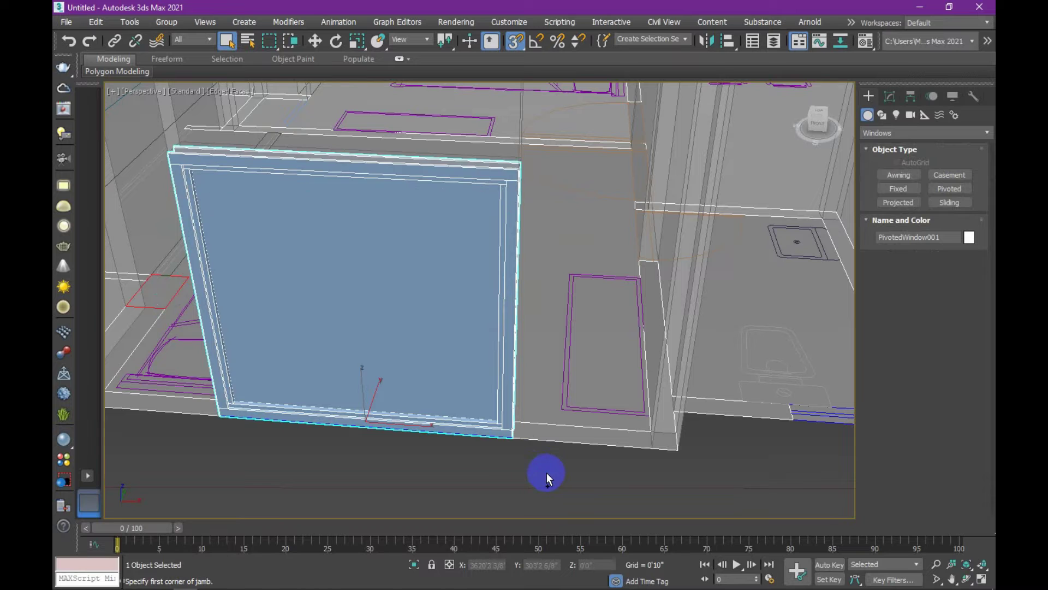
key(ctrl+z)
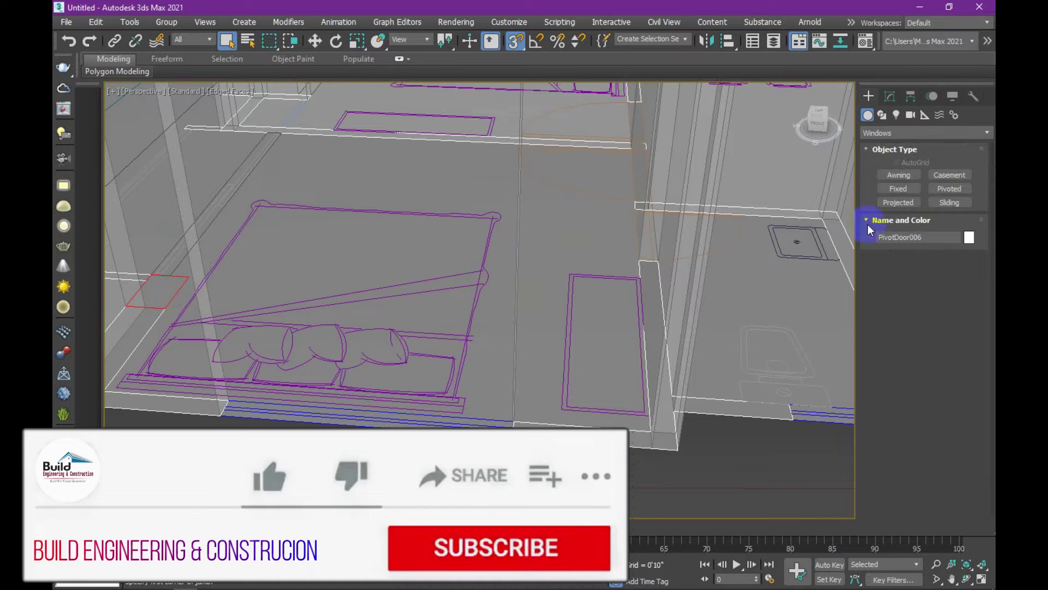
- Draw a 5'0"-wide casement window along the lower bedroom wall with Height 4'6"
click(952, 175)
drag(221, 414, 502, 424)
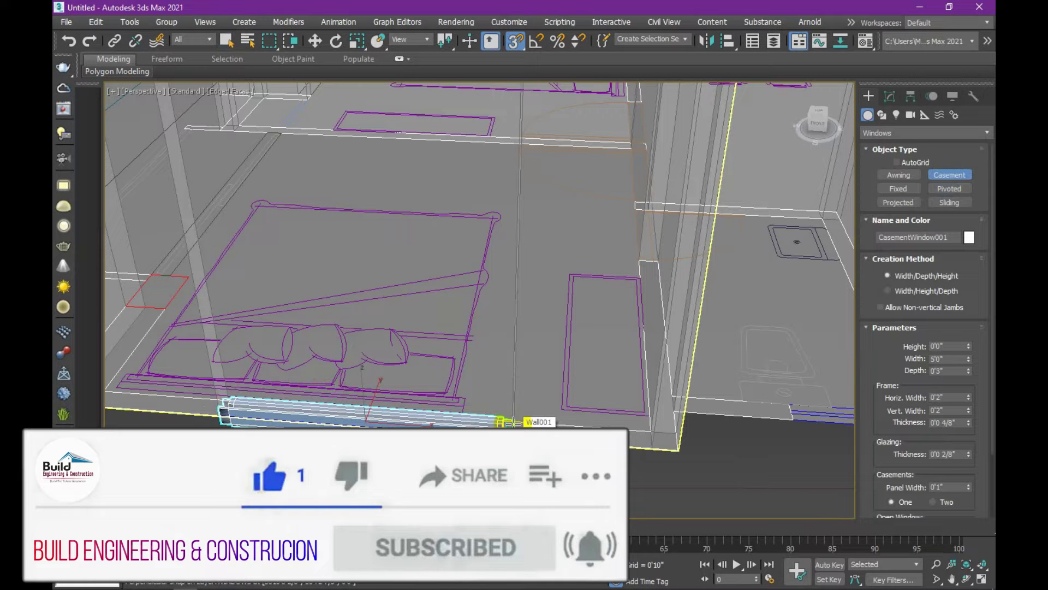
click(509, 422)
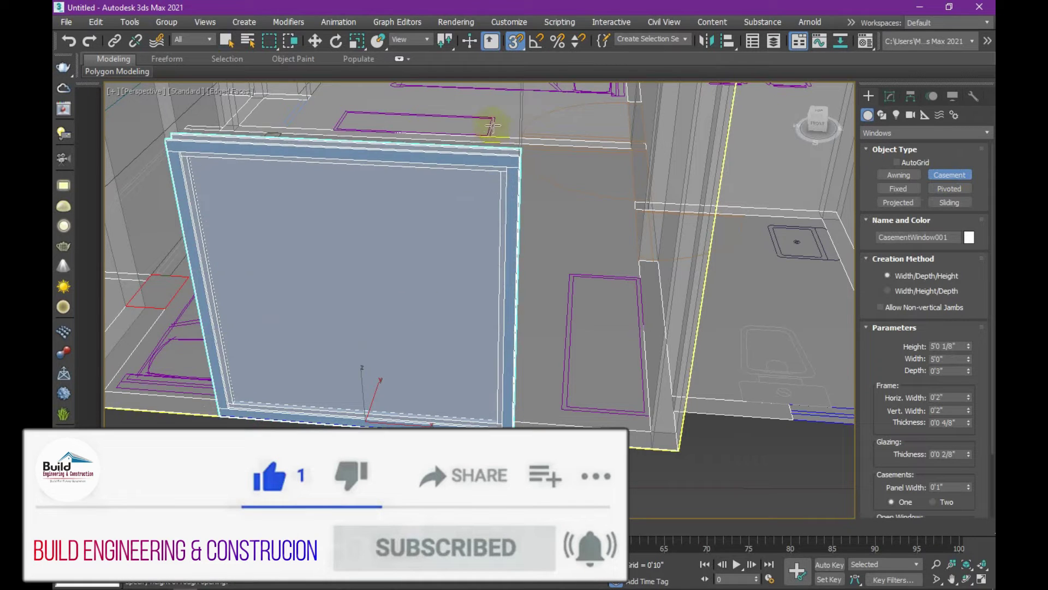
click(492, 126)
double_click(940, 345)
drag(957, 346, 896, 348)
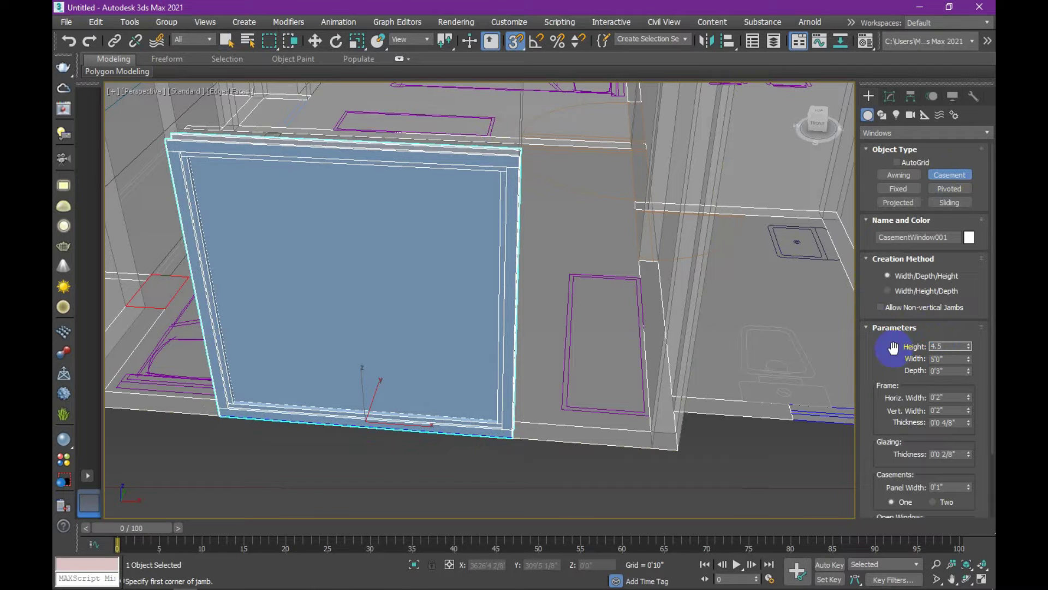
key(Return)
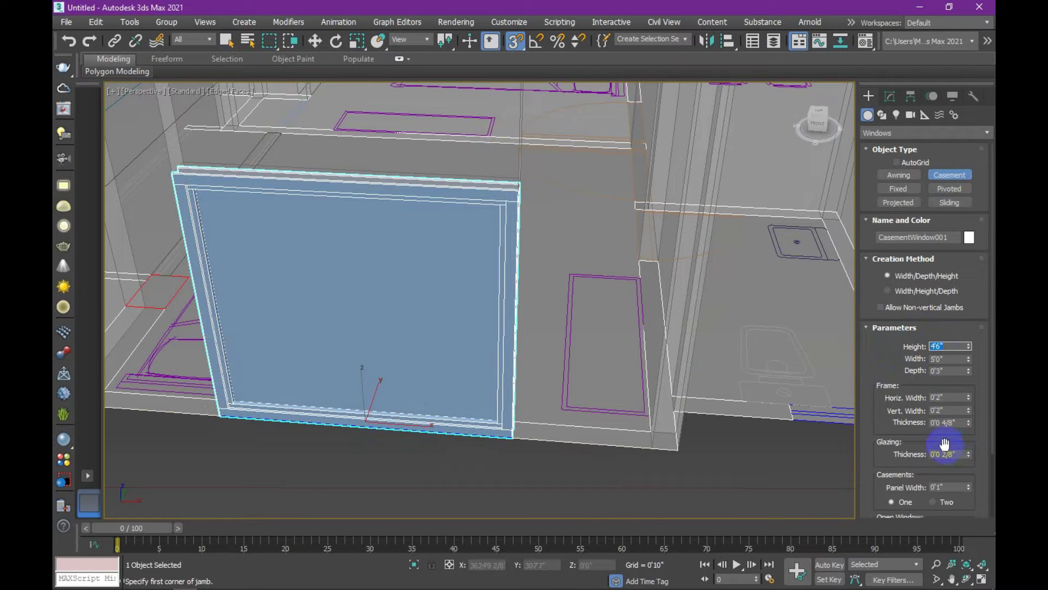
- Give the casement window two panels opened to 45%
click(939, 503)
scroll(930, 435, down, 3)
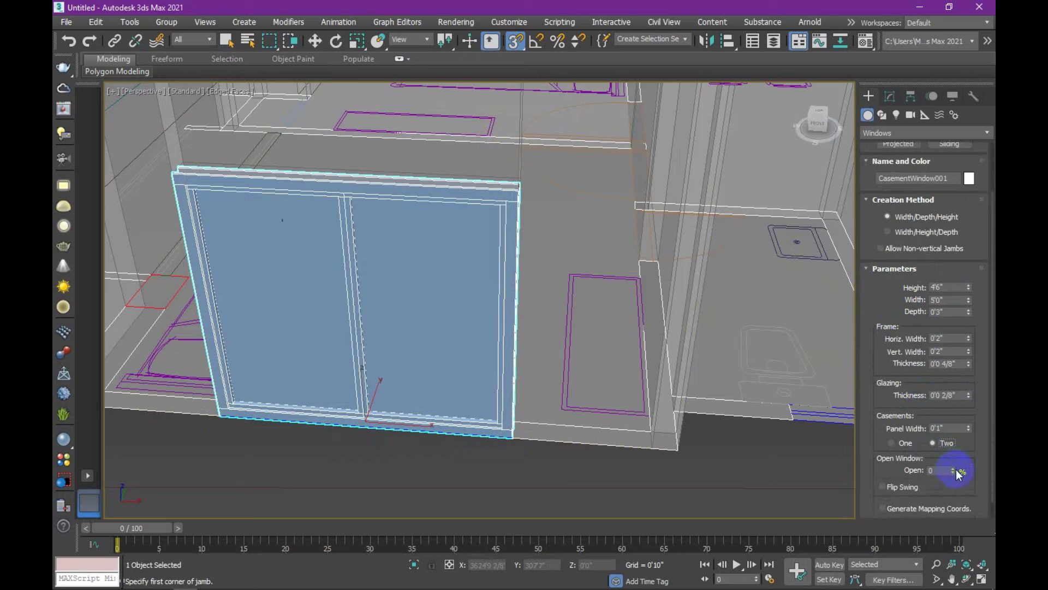
drag(952, 469, 959, 441)
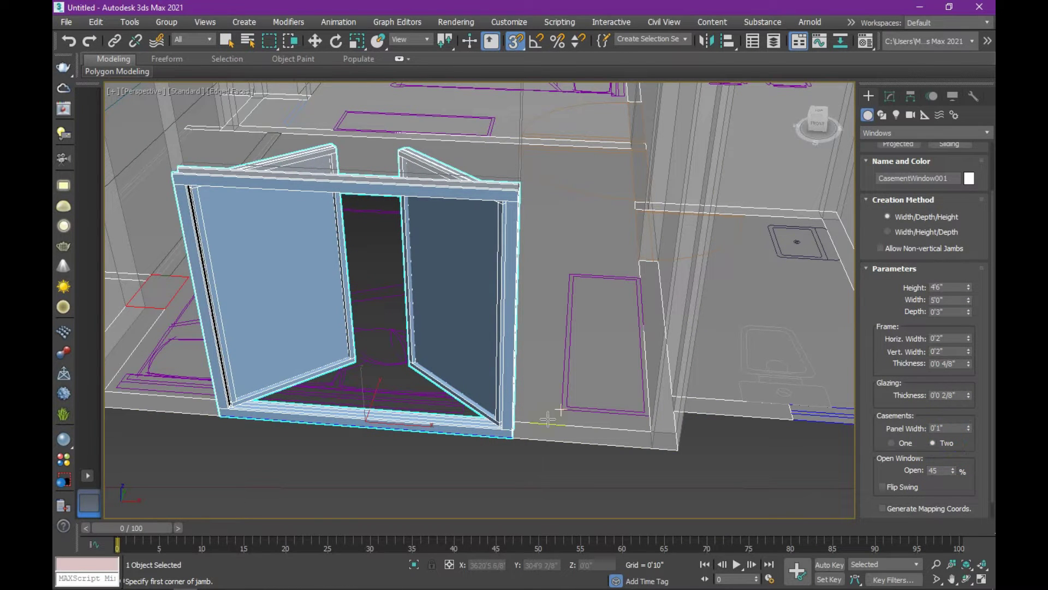
scroll(482, 295, down, 2)
mouse_move(481, 295)
middle_down()
mouse_move(495, 339)
mouse_move(457, 338)
middle_up()
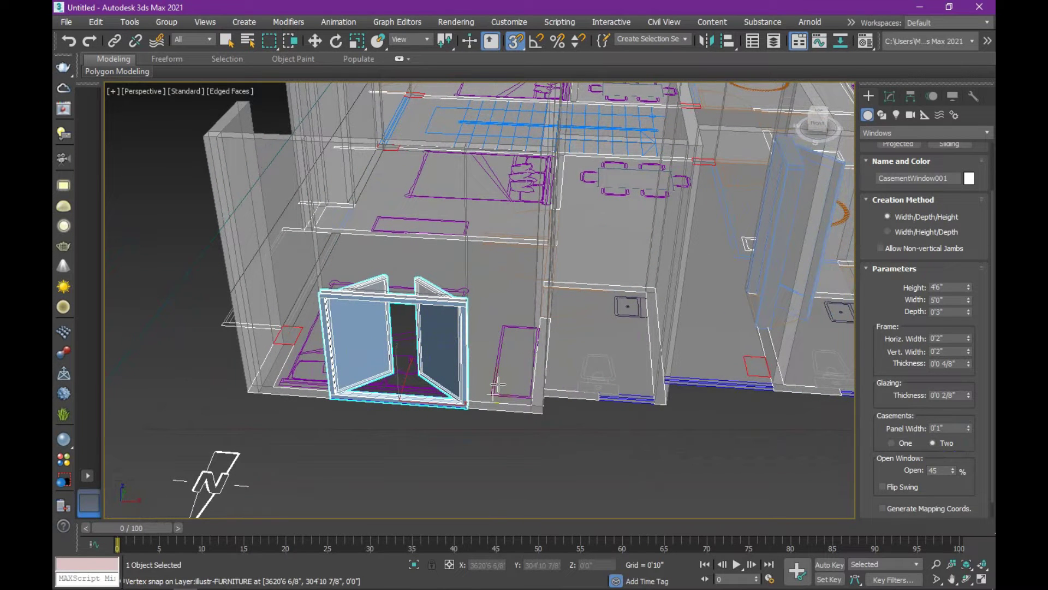
- Exit creation and move CasementWindow001 to Z 2'6" with Select and Move
right_click(470, 363)
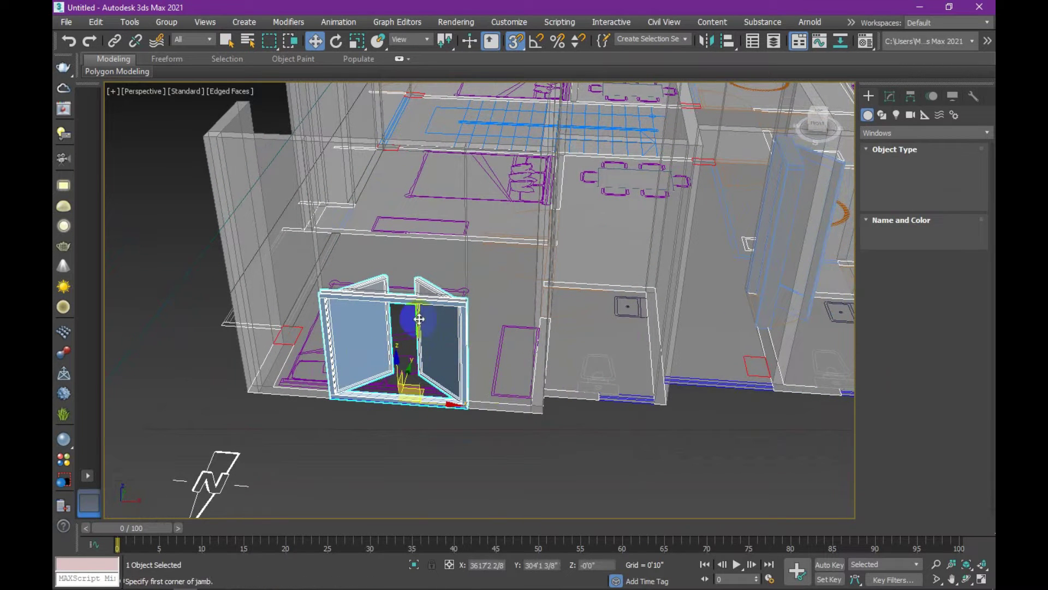
click(316, 42)
click(604, 565)
drag(603, 565, 577, 565)
text(2'5)
key(Return)
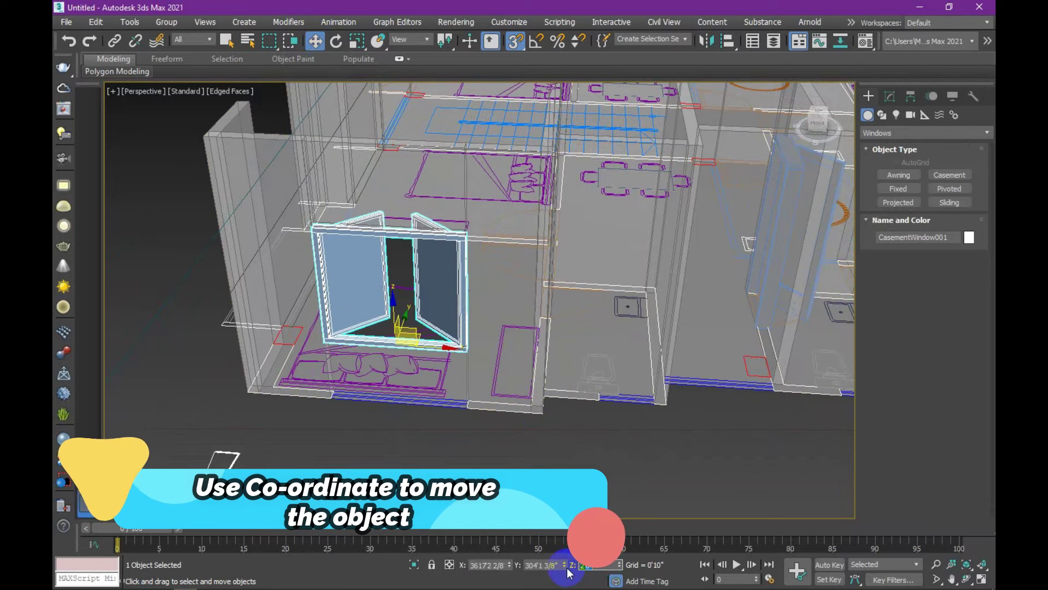
mouse_move(449, 407)
middle_down()
mouse_move(424, 381)
mouse_move(405, 411)
middle_up()
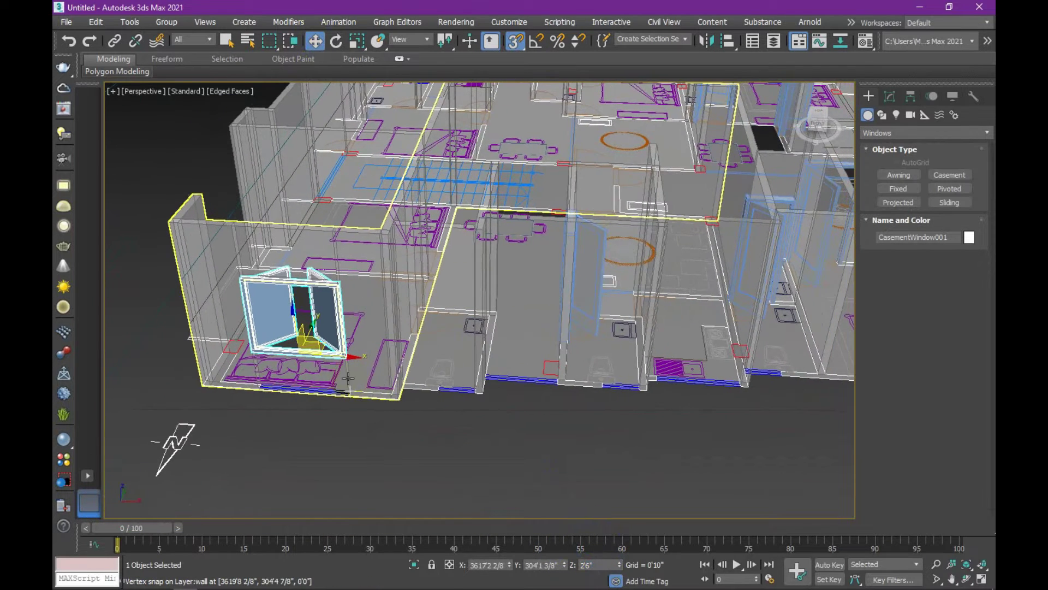
scroll(405, 410, up, 3)
scroll(431, 402, up, 2)
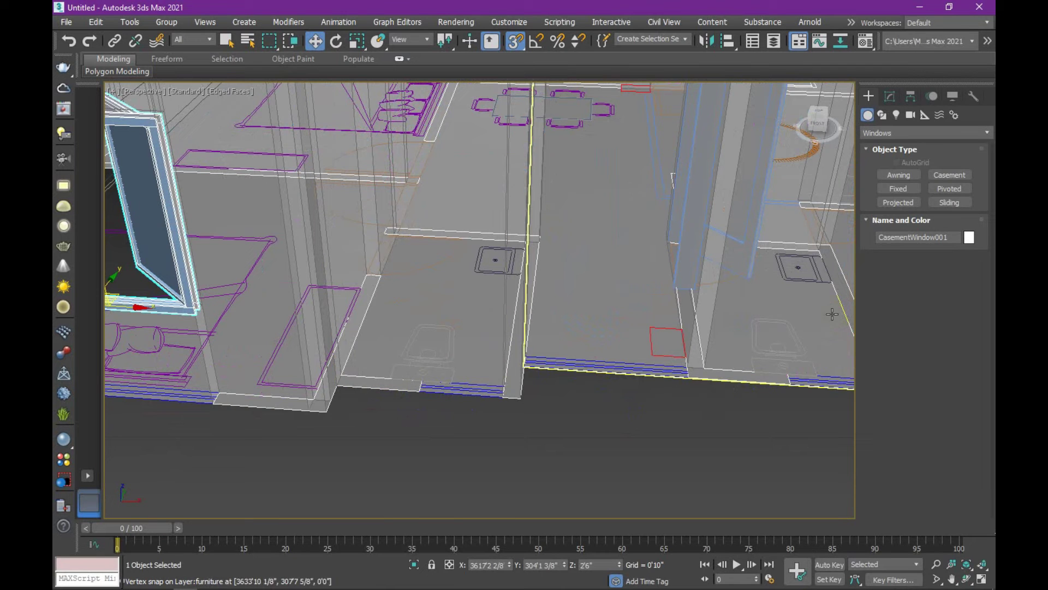
- Draw a 2'0"-wide sliding window on Wall003 with a 1'0" height
click(954, 206)
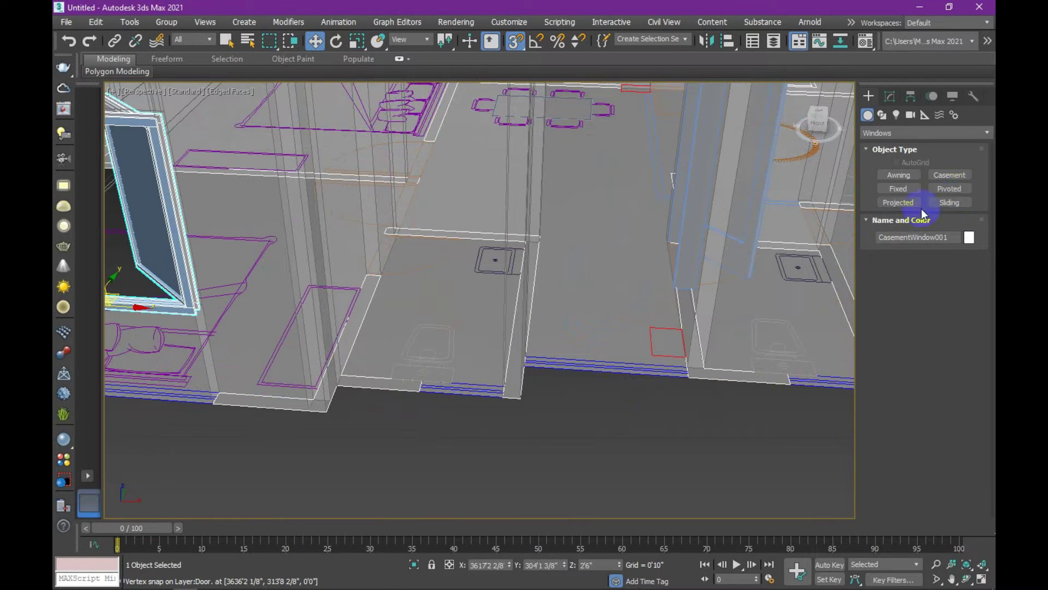
click(950, 206)
click(917, 190)
click(951, 204)
click(945, 203)
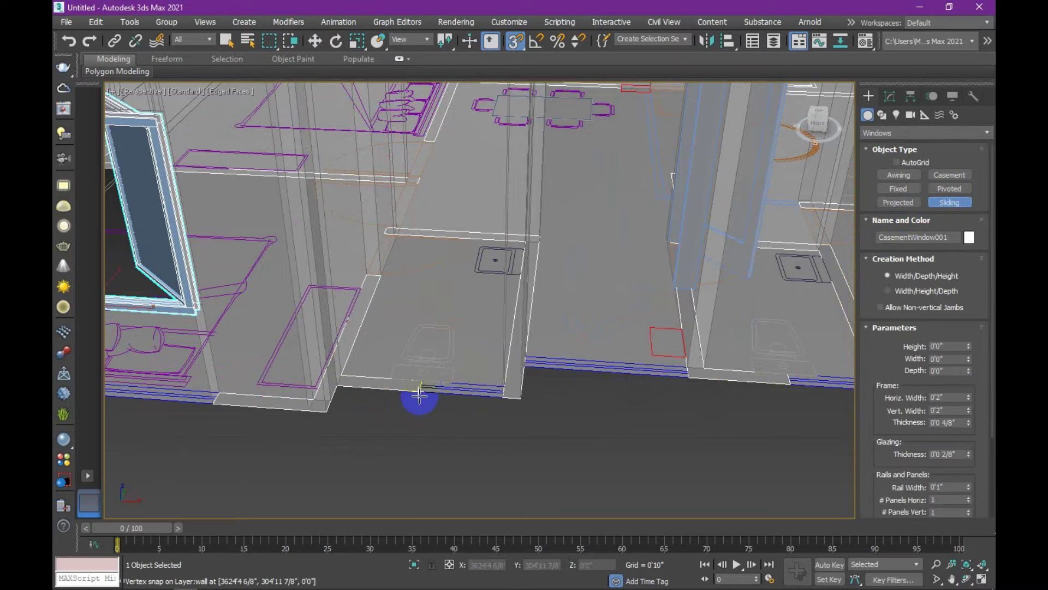
drag(395, 403, 499, 402)
click(513, 385)
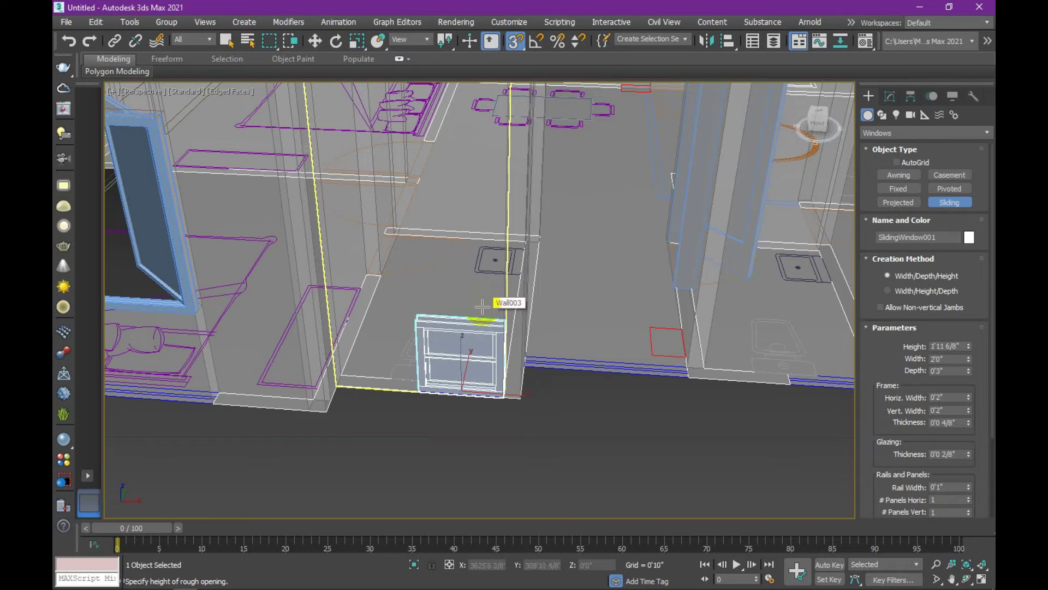
click(479, 313)
drag(963, 345, 909, 342)
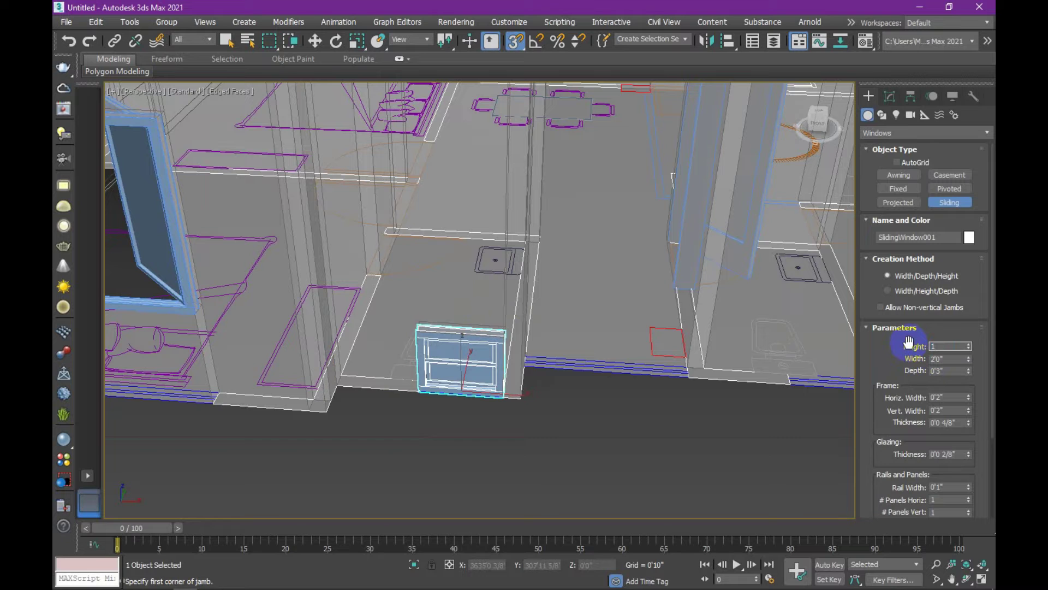
key(Return)
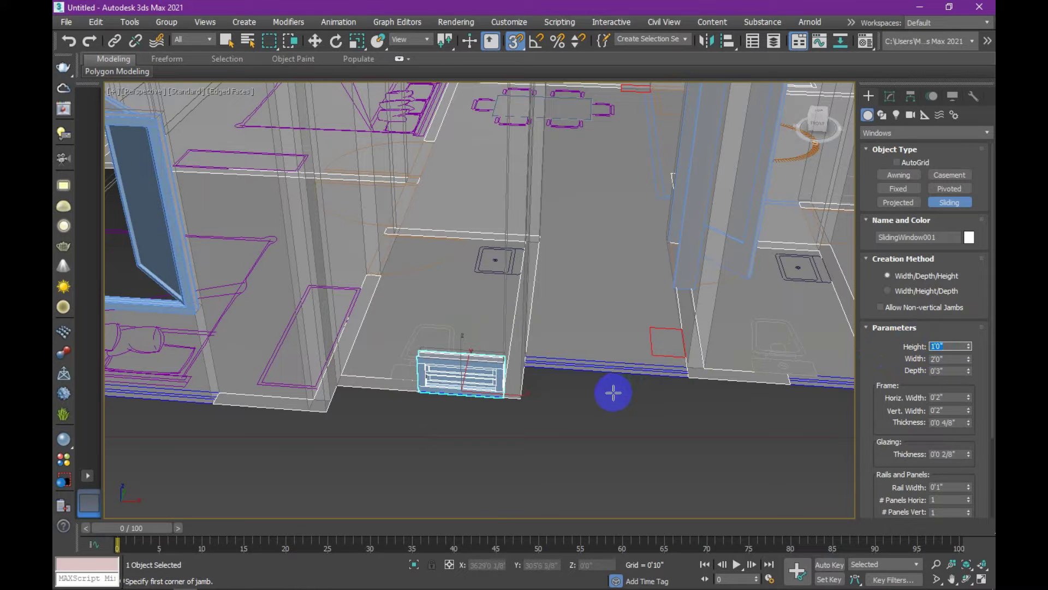
- Raise the sliding window to Z 6'0" in the bathroom wall
text(w)
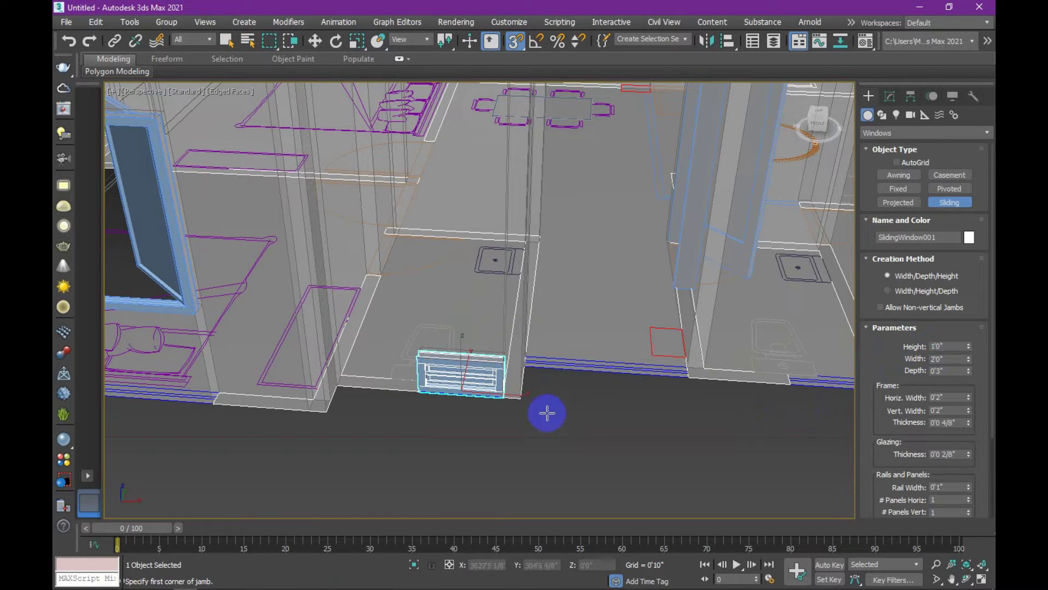
text(w)
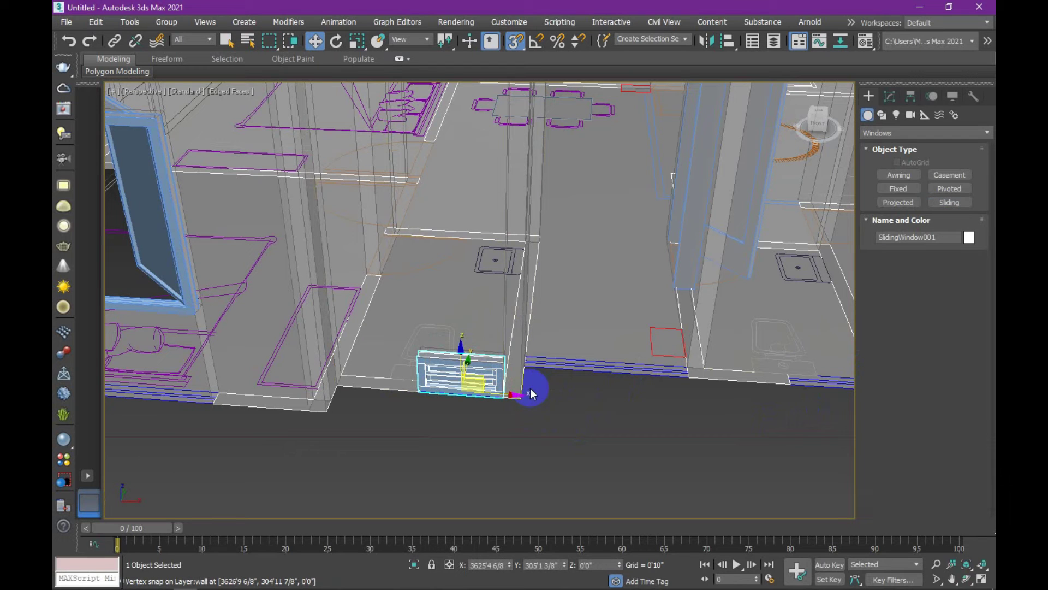
click(579, 564)
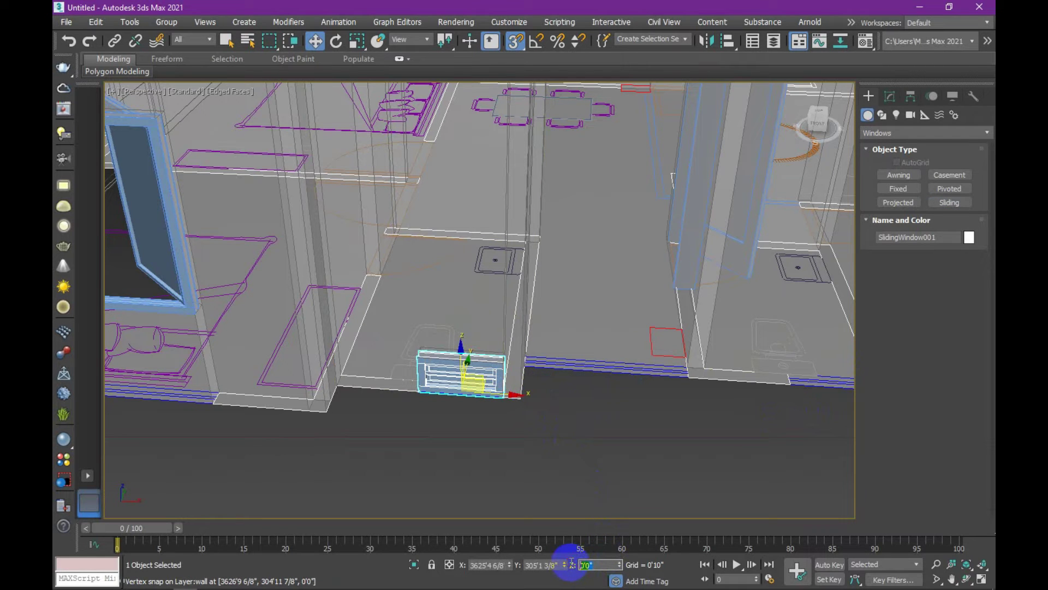
text(6)
key(Return)
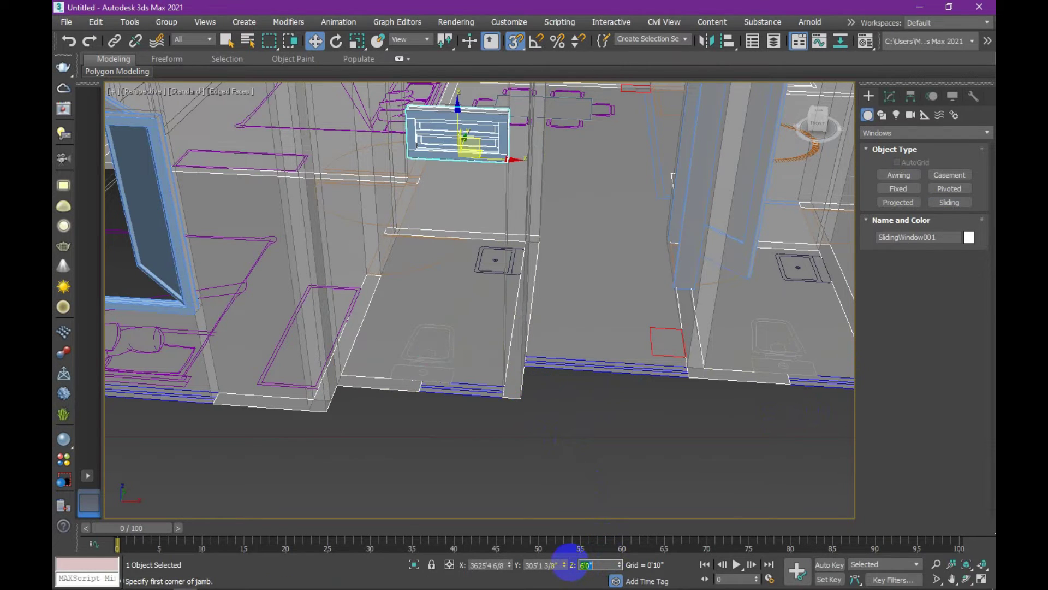
scroll(517, 397, down, 5)
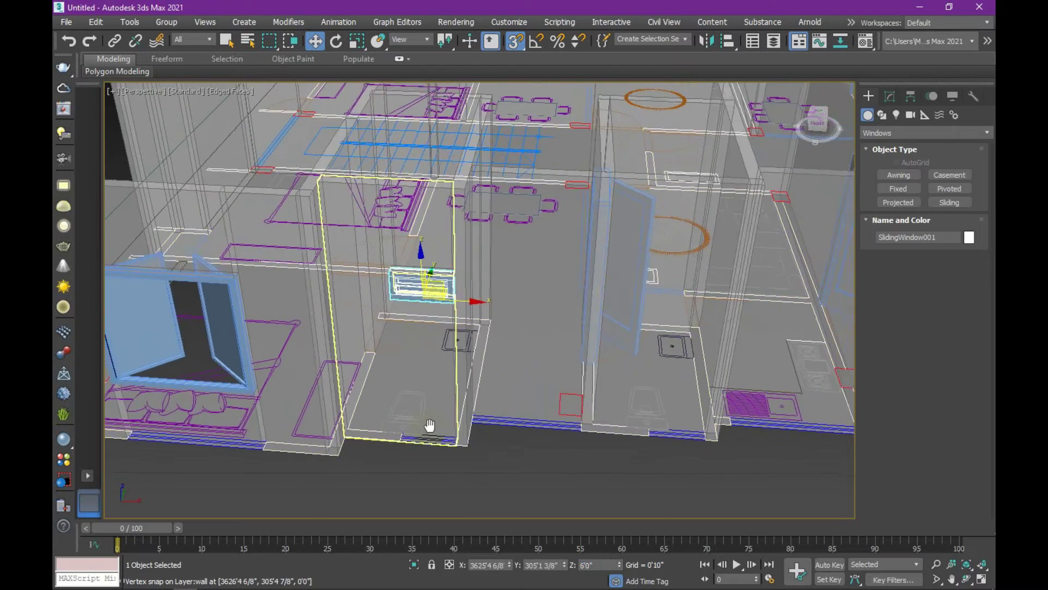
scroll(431, 428, down, 1)
scroll(389, 357, down, 2)
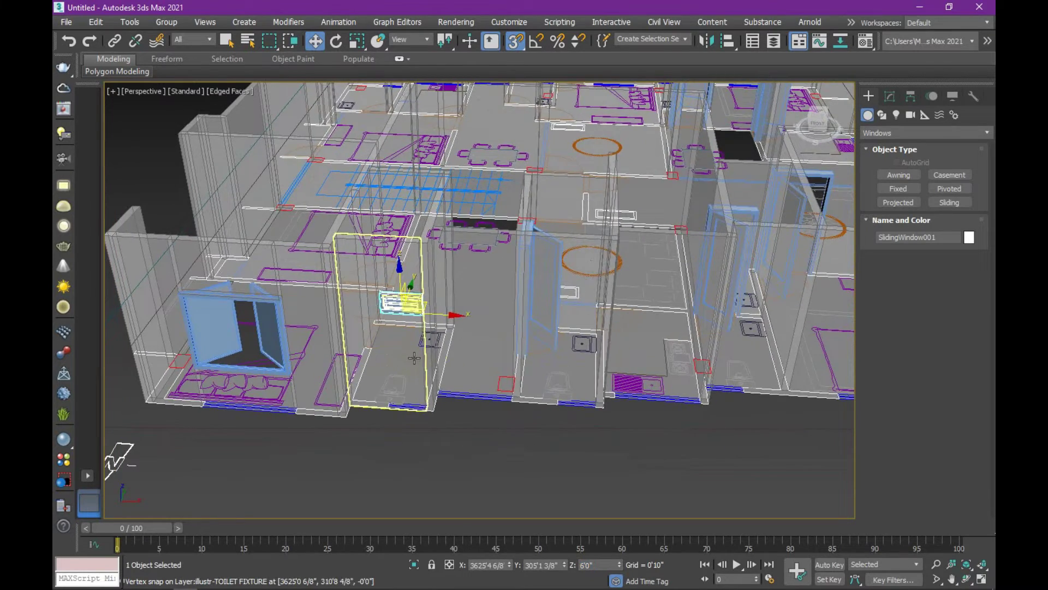
scroll(410, 376, up, 2)
scroll(428, 391, up, 2)
scroll(428, 391, up, 2)
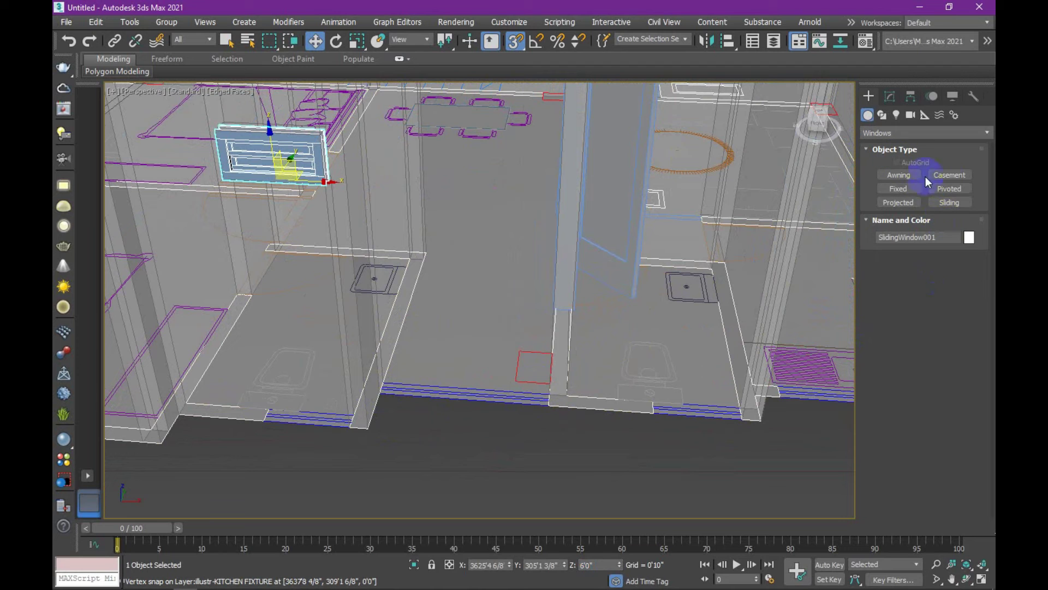
- Draw a second 4'0"-wide casement window along the wall base with Height 4'6"
click(965, 184)
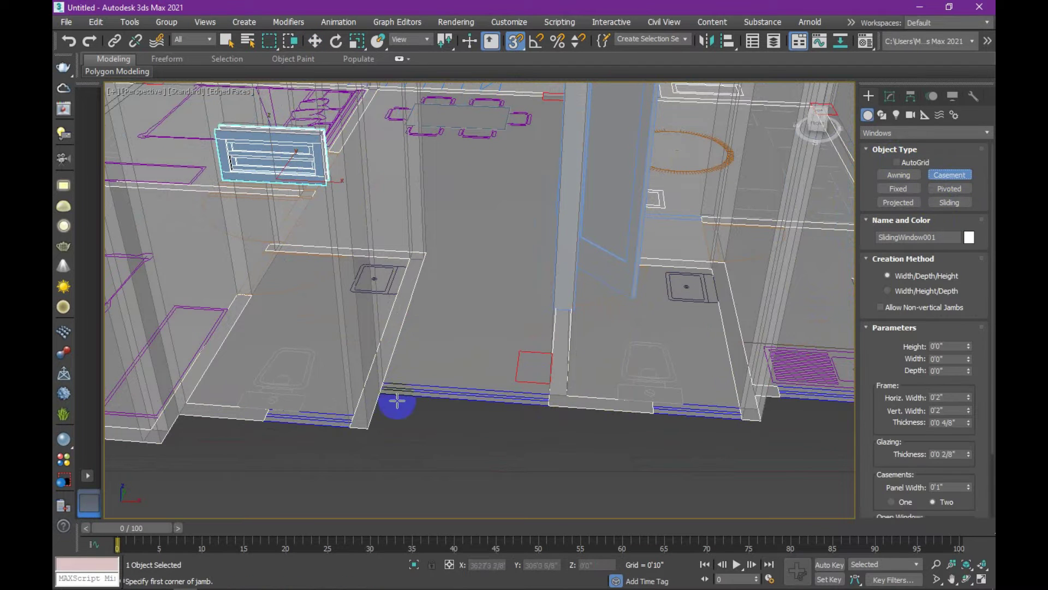
mouse_move(385, 398)
mouse_down()
mouse_move(527, 416)
mouse_move(548, 408)
mouse_up()
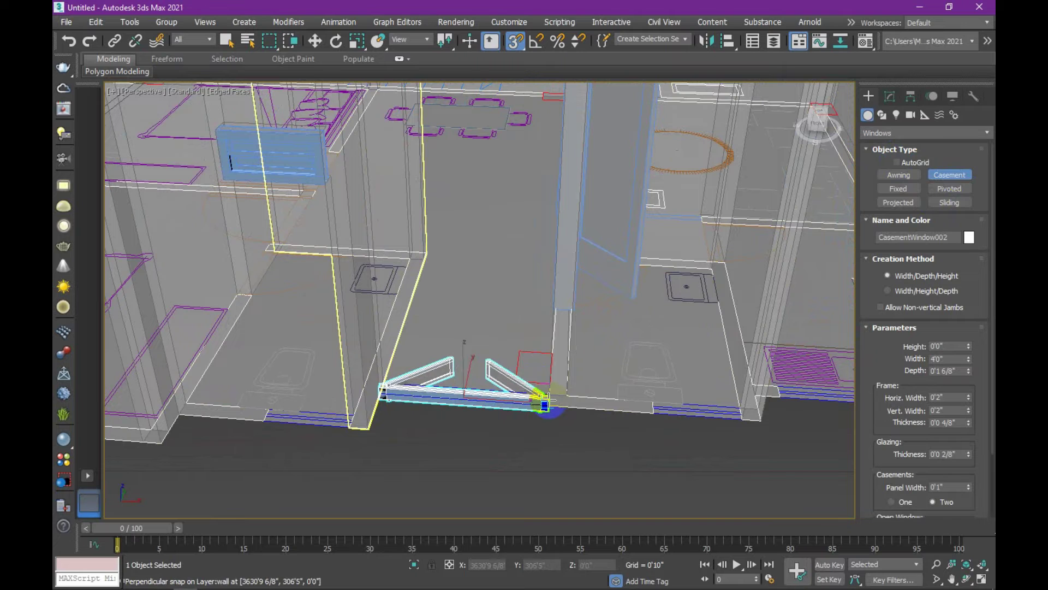
click(550, 403)
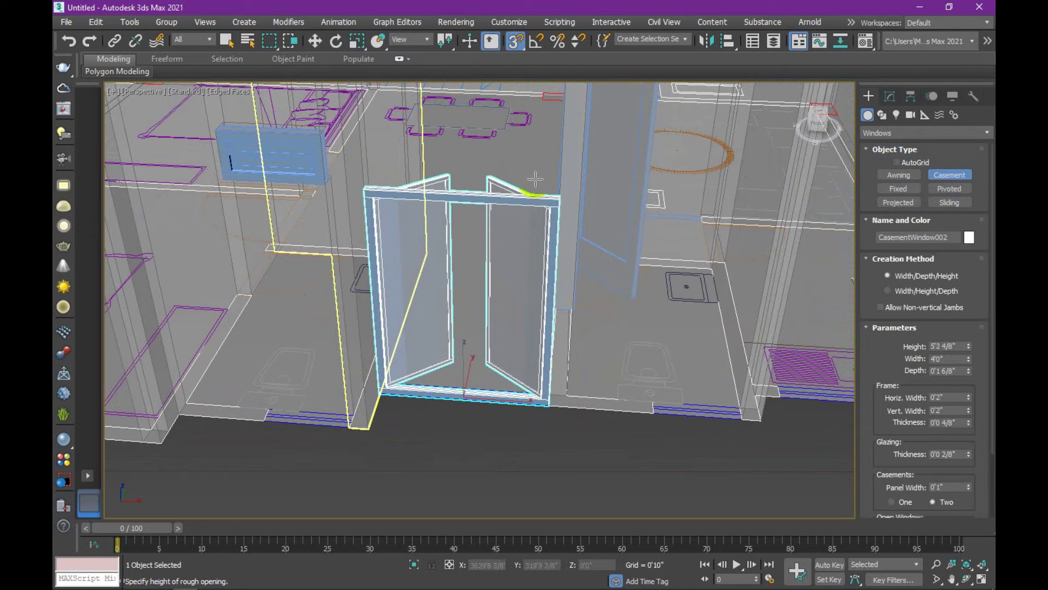
click(536, 190)
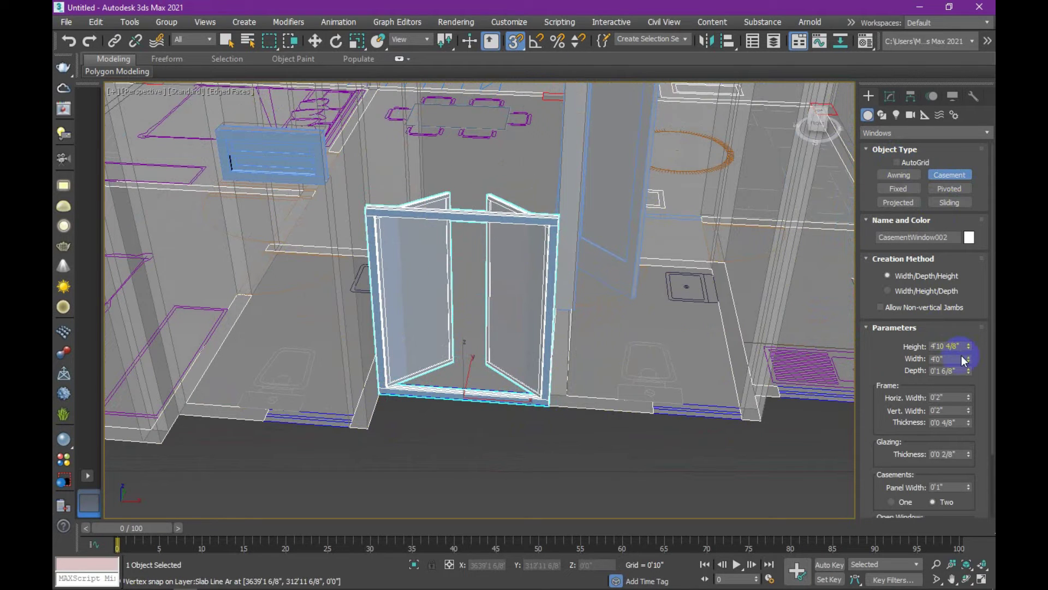
drag(964, 343, 882, 344)
text(4'6)
key(Return)
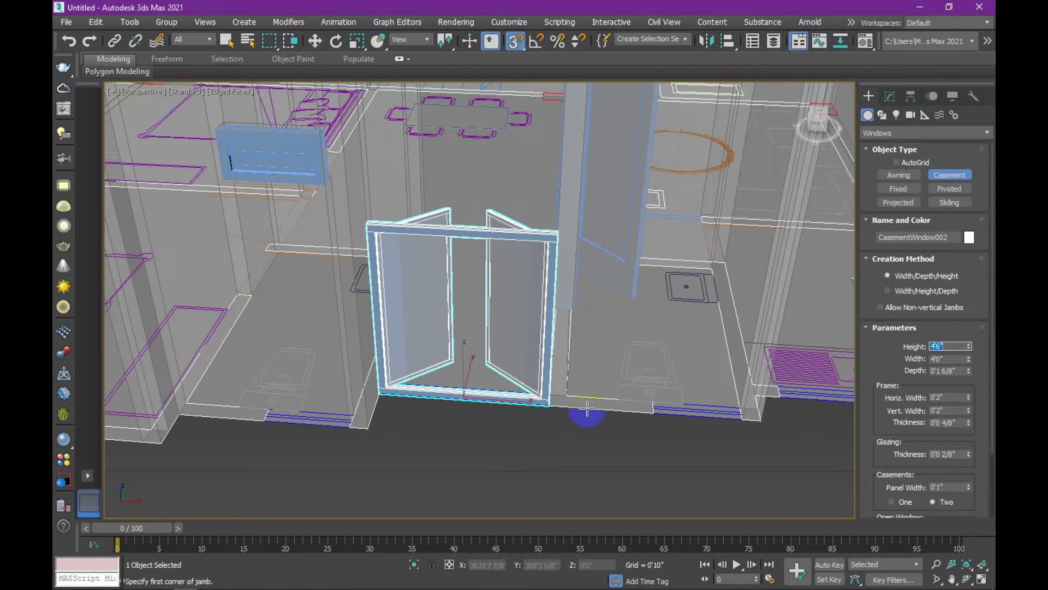
- Exit creation and set the casement window's Z to 2'6"
right_click(588, 439)
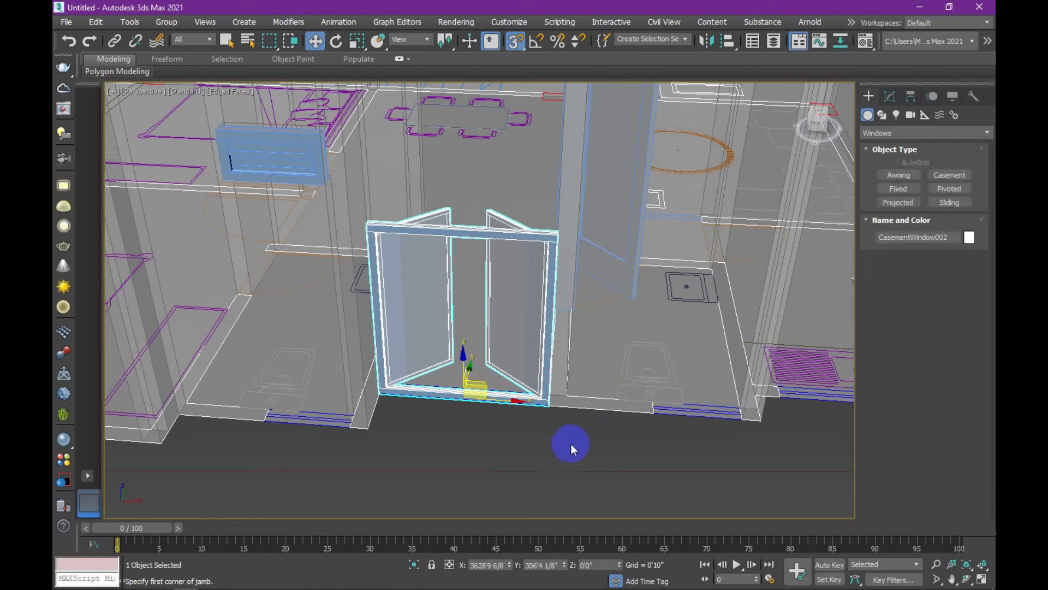
drag(600, 564, 563, 566)
text(2.5)
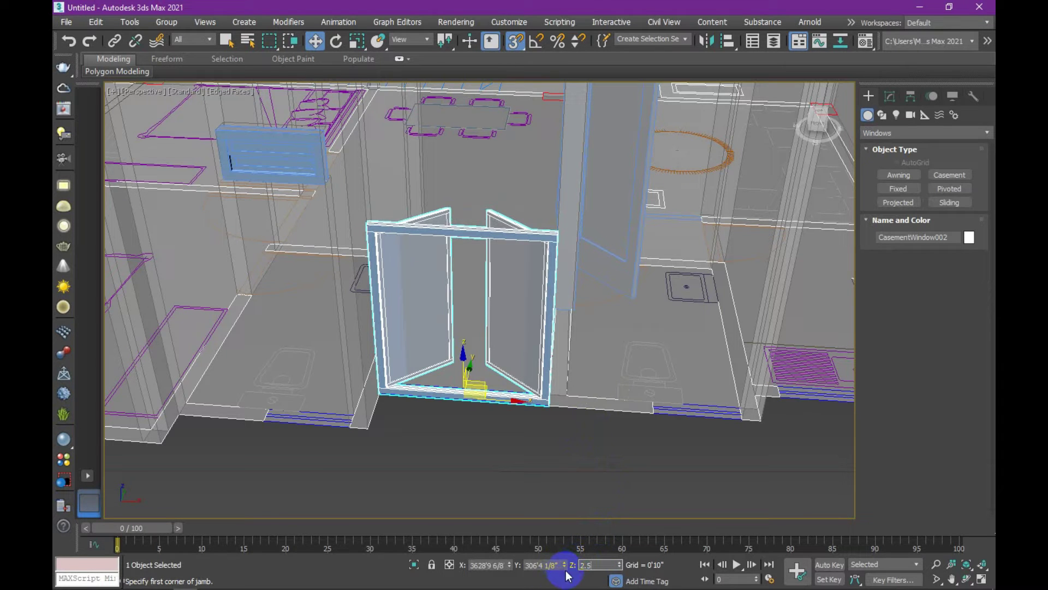
key(Return)
- Draw a 2'0"-wide sliding window on the next wall with Height 1'0"
scroll(462, 409, down, 3)
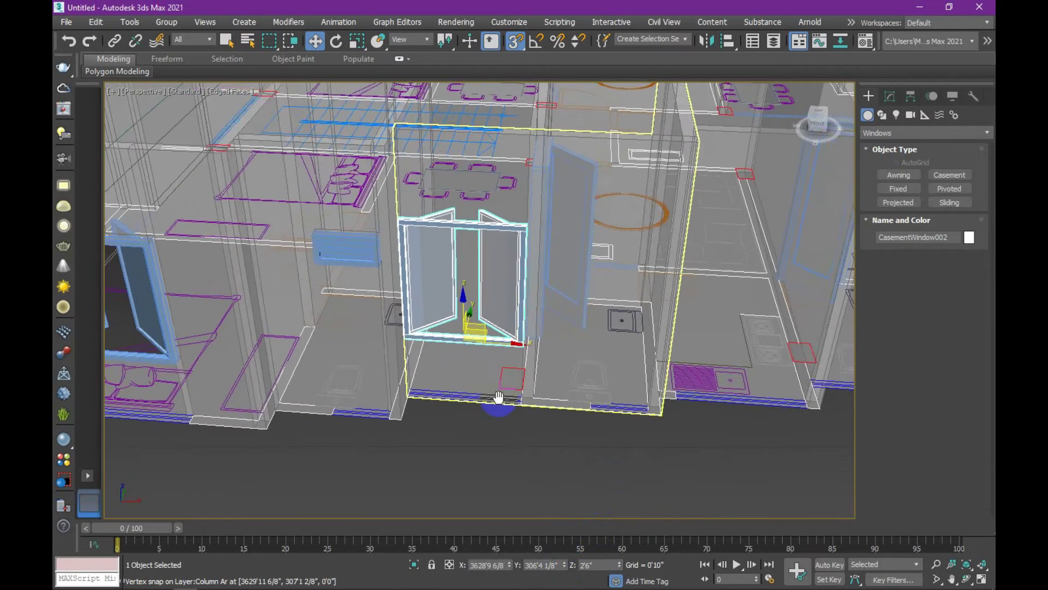
scroll(462, 410, down, 3)
mouse_move(462, 409)
middle_down()
mouse_move(402, 428)
mouse_move(493, 438)
middle_up()
scroll(440, 423, up, 3)
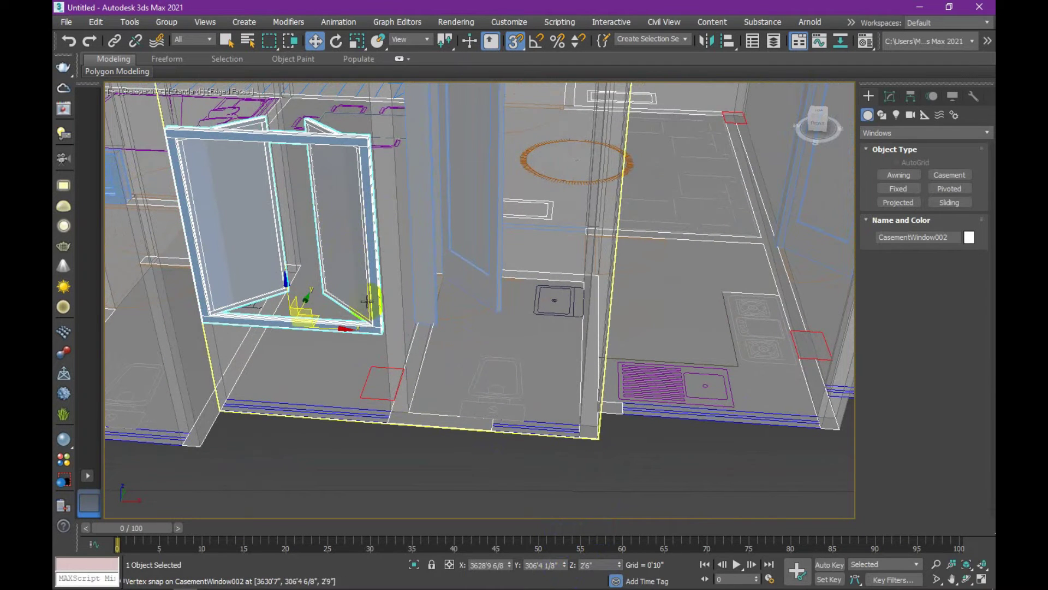
middle_drag(377, 334, 334, 330)
scroll(454, 440, up, 3)
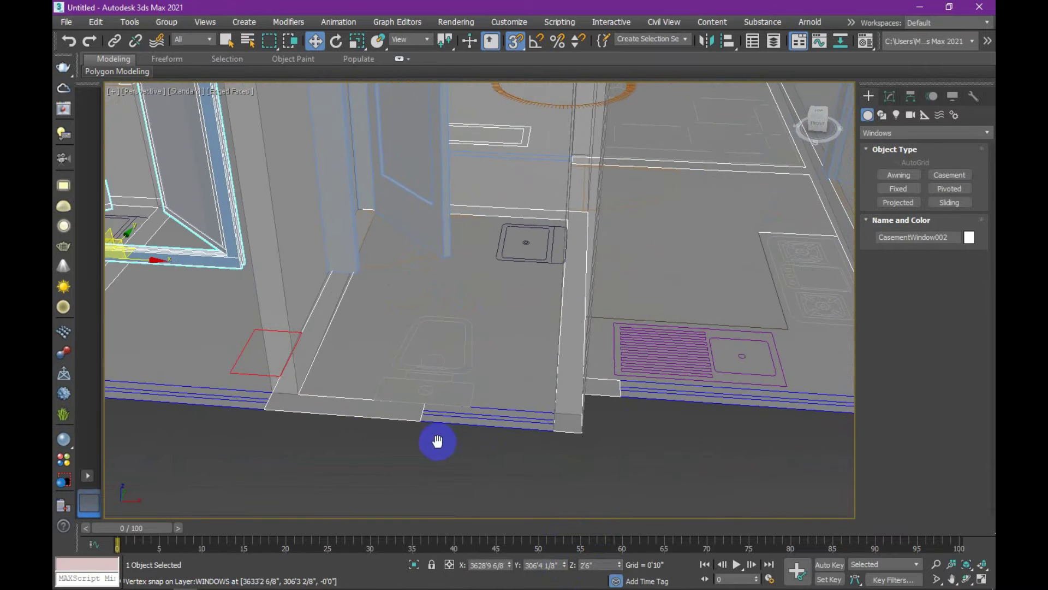
middle_drag(443, 360, 426, 347)
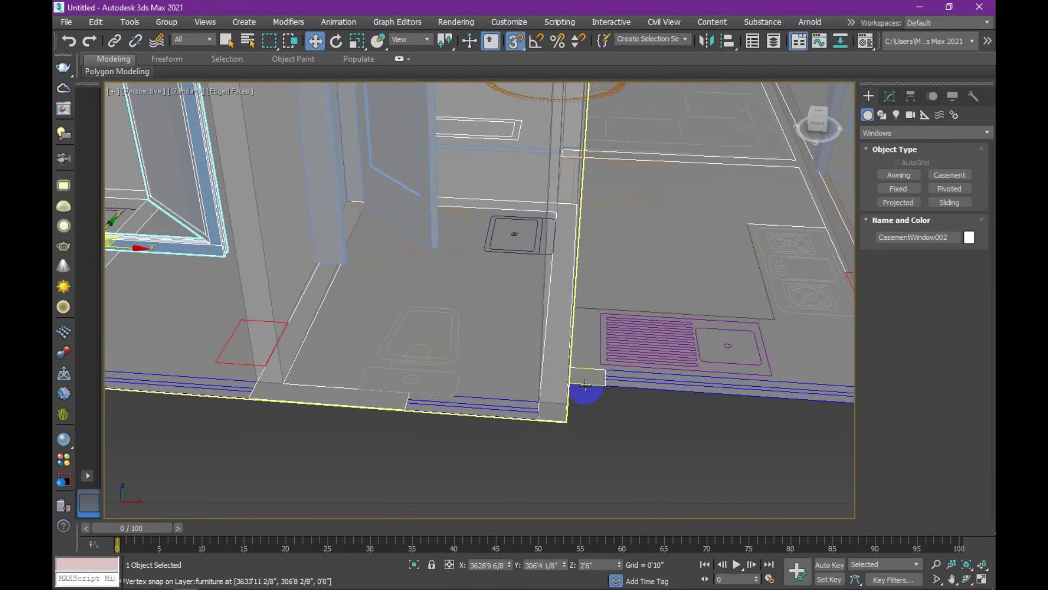
click(935, 204)
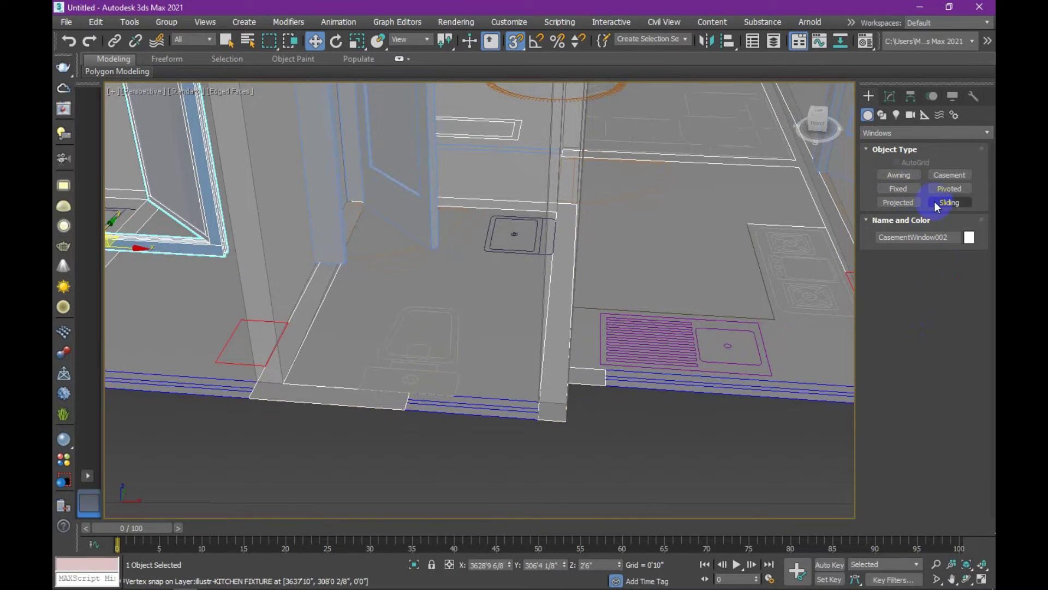
drag(407, 420, 532, 422)
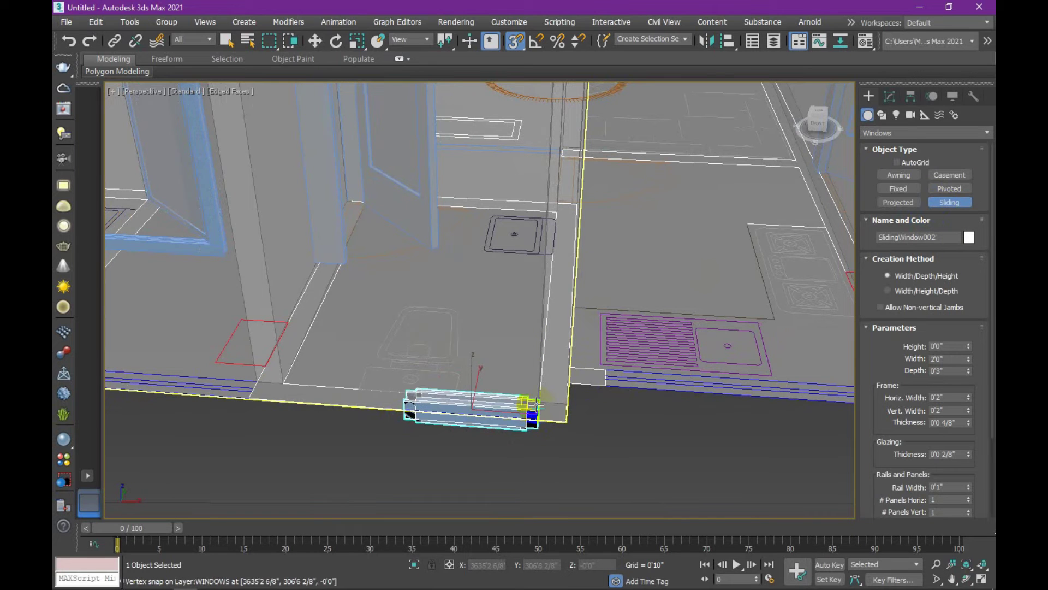
click(537, 402)
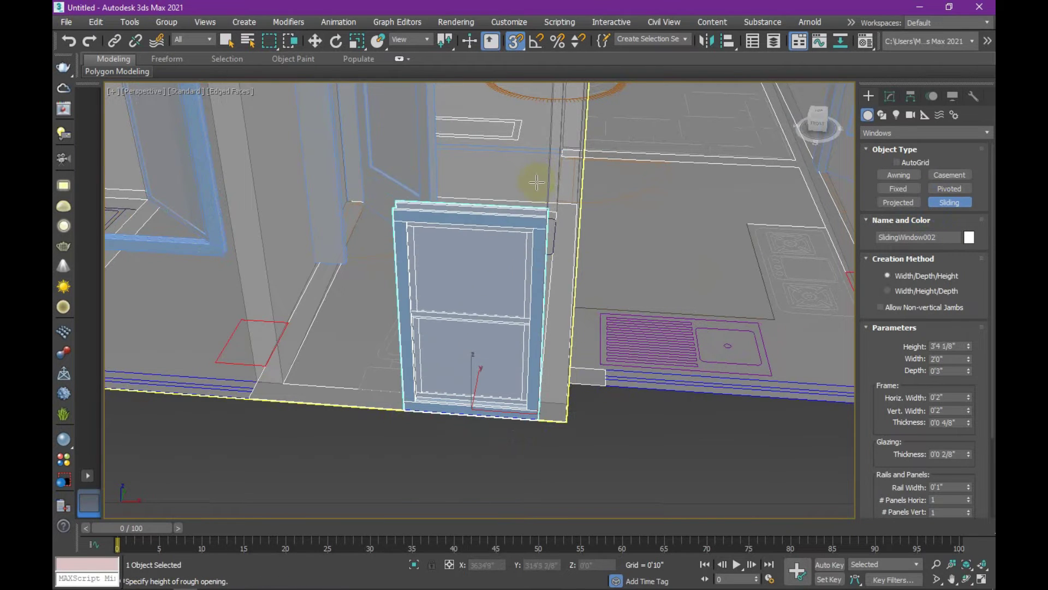
click(522, 276)
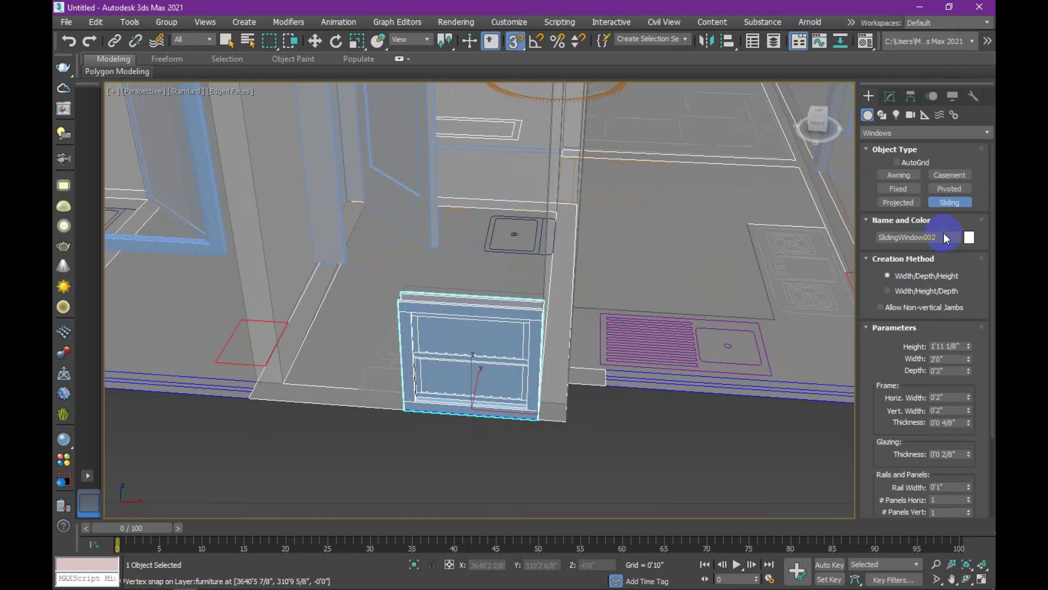
drag(962, 345, 906, 348)
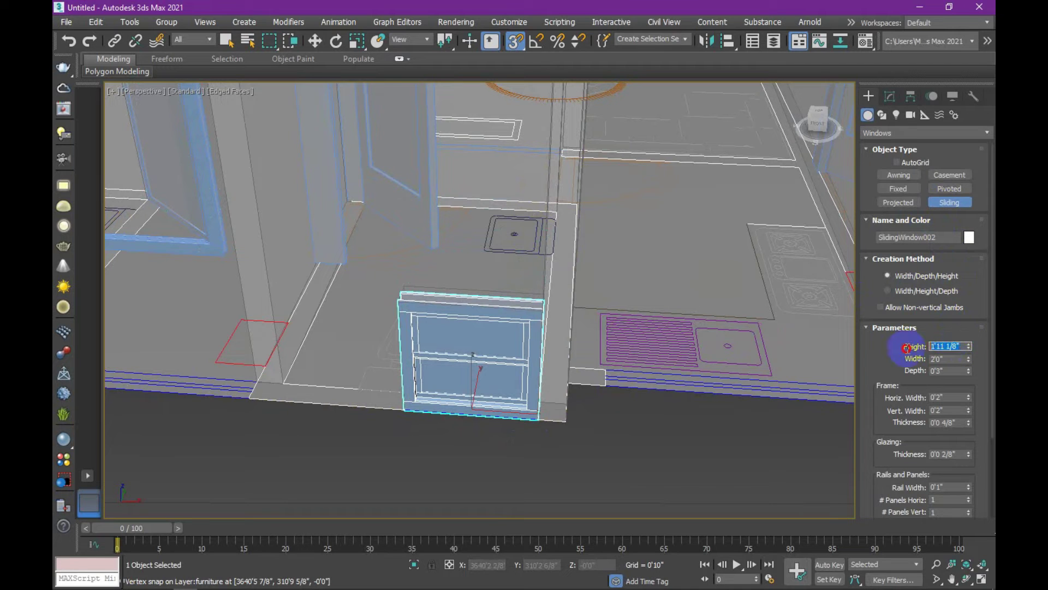
text(1)
key(Return)
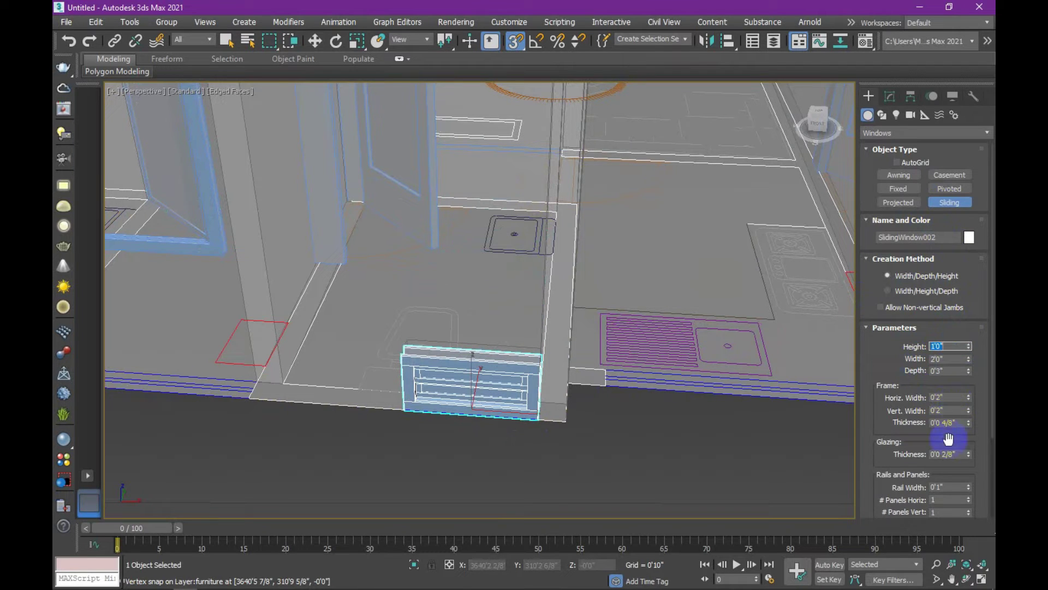
- Open the hung sash to 42% and raise SlidingWindow002 to Z 6'0"
scroll(948, 438, down, 2)
scroll(942, 458, down, 2)
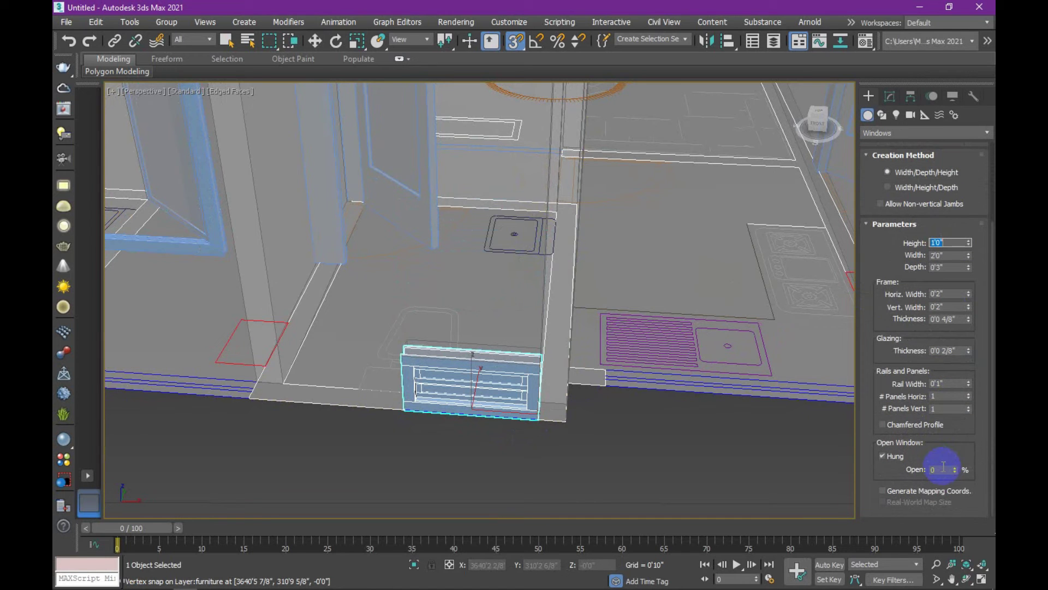
drag(957, 471, 963, 439)
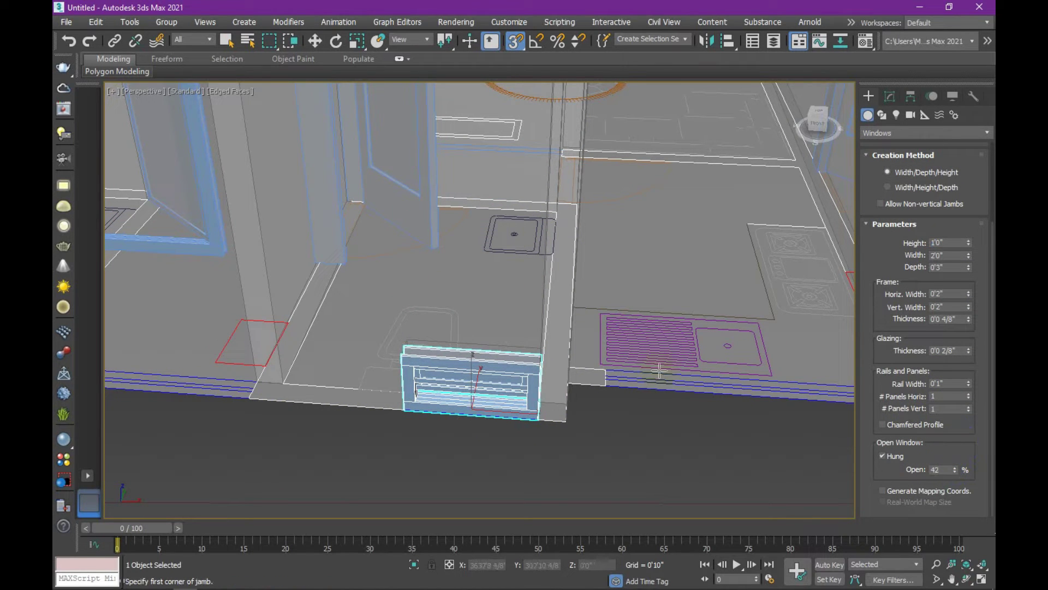
right_click(631, 433)
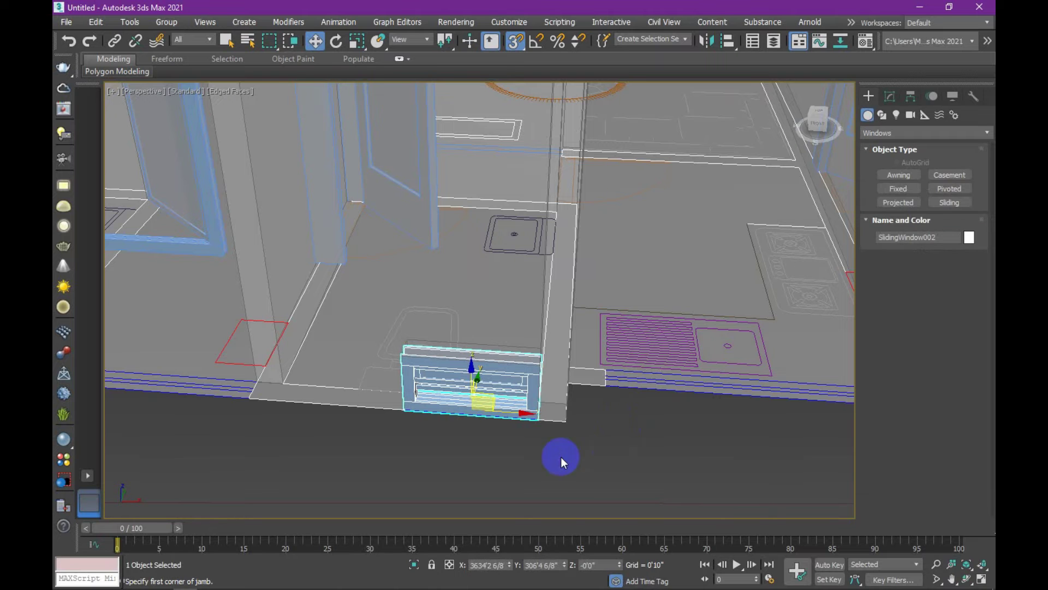
drag(606, 562, 576, 562)
text(6')
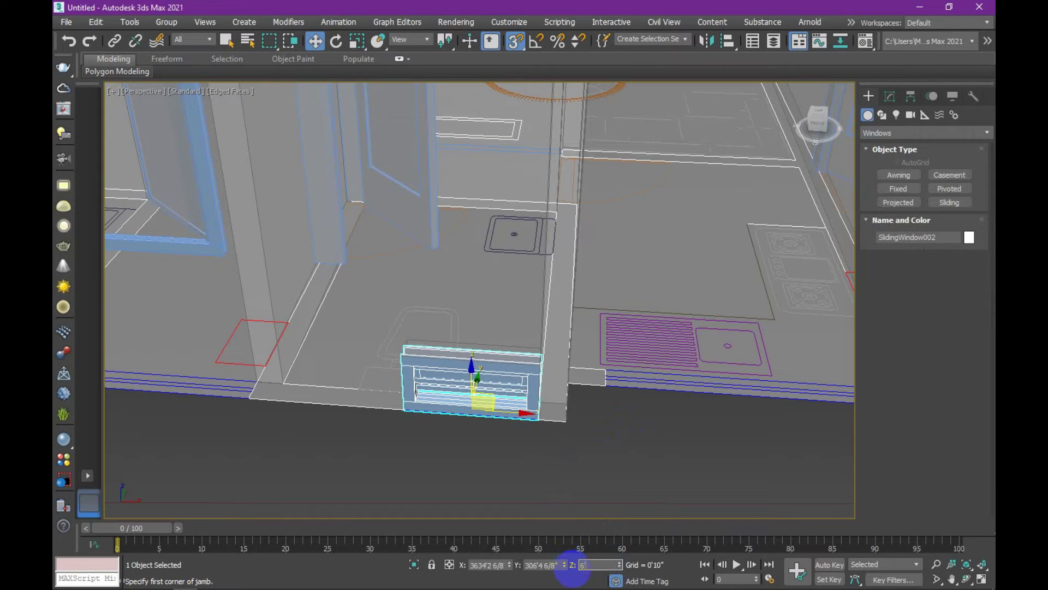
key(Return)
scroll(595, 377, down, 2)
scroll(594, 378, down, 2)
mouse_move(594, 377)
middle_down()
mouse_move(450, 382)
mouse_move(450, 398)
mouse_move(386, 431)
middle_up()
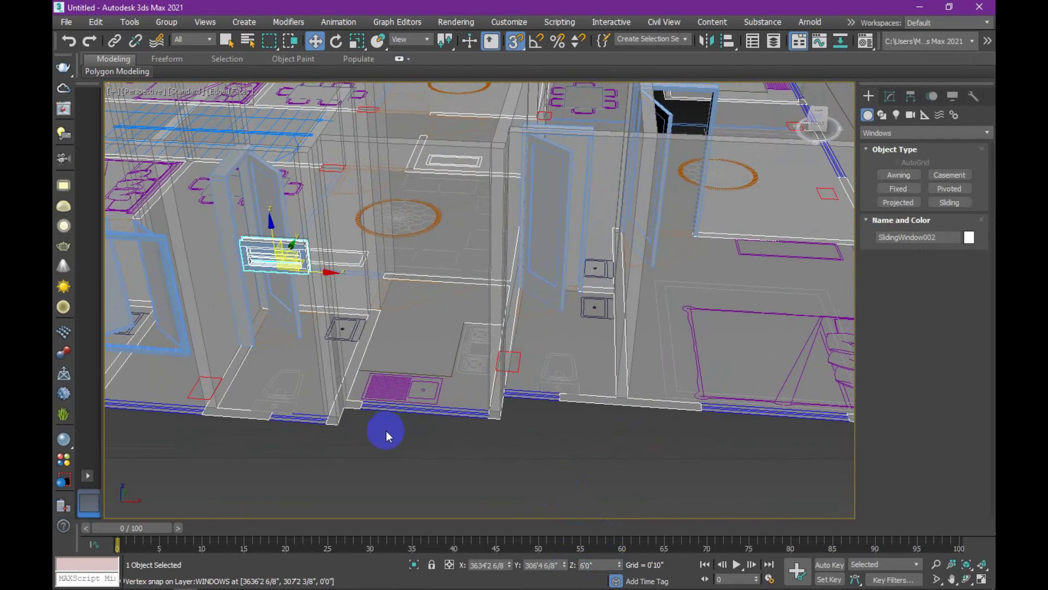
- Draw another sliding window along the wall, 4'6" tall
scroll(389, 426, up, 3)
scroll(374, 421, up, 1)
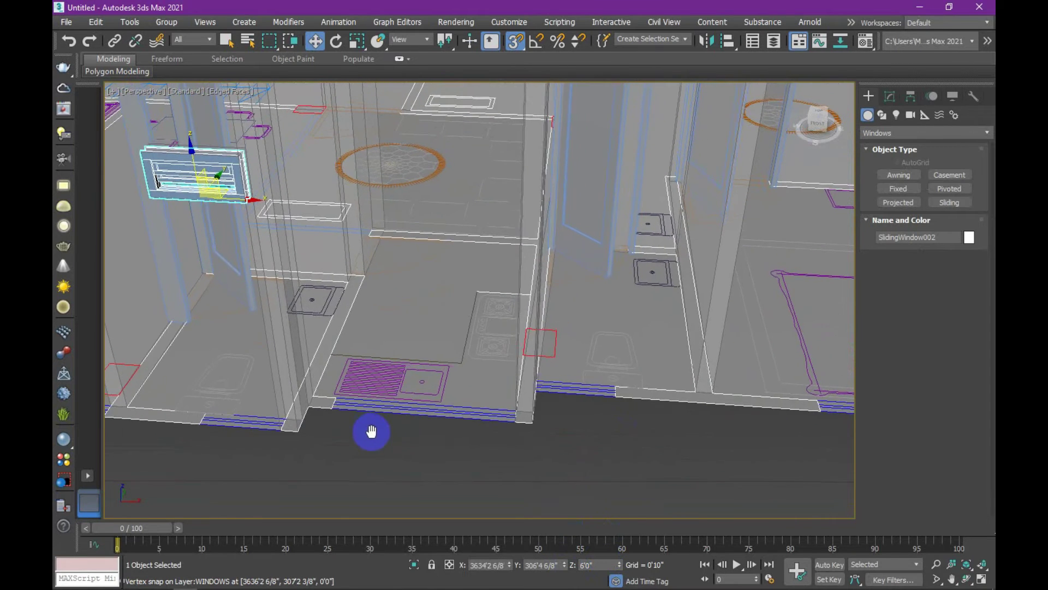
click(954, 203)
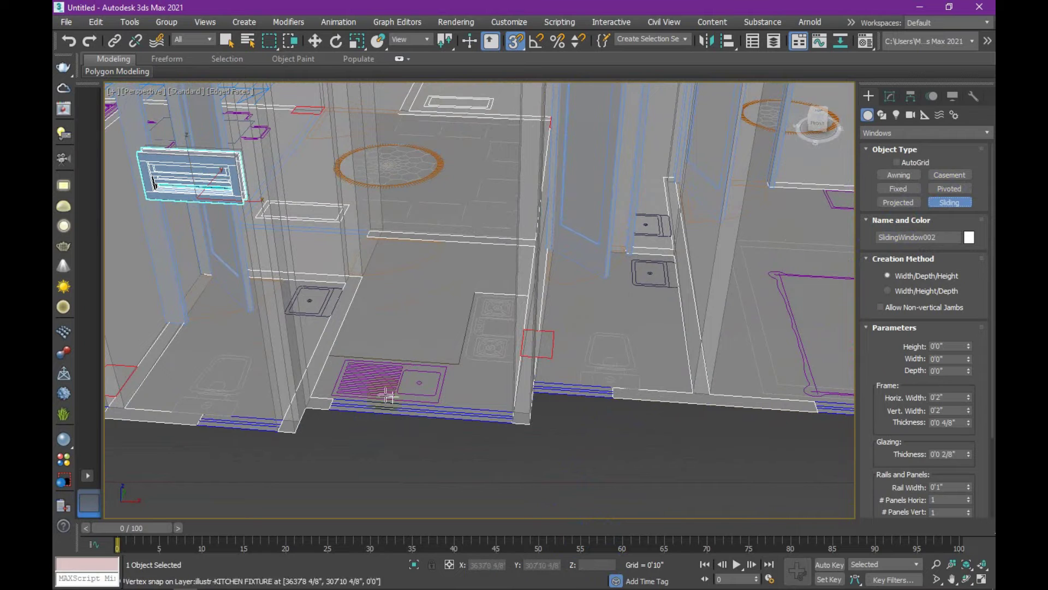
drag(329, 413, 512, 423)
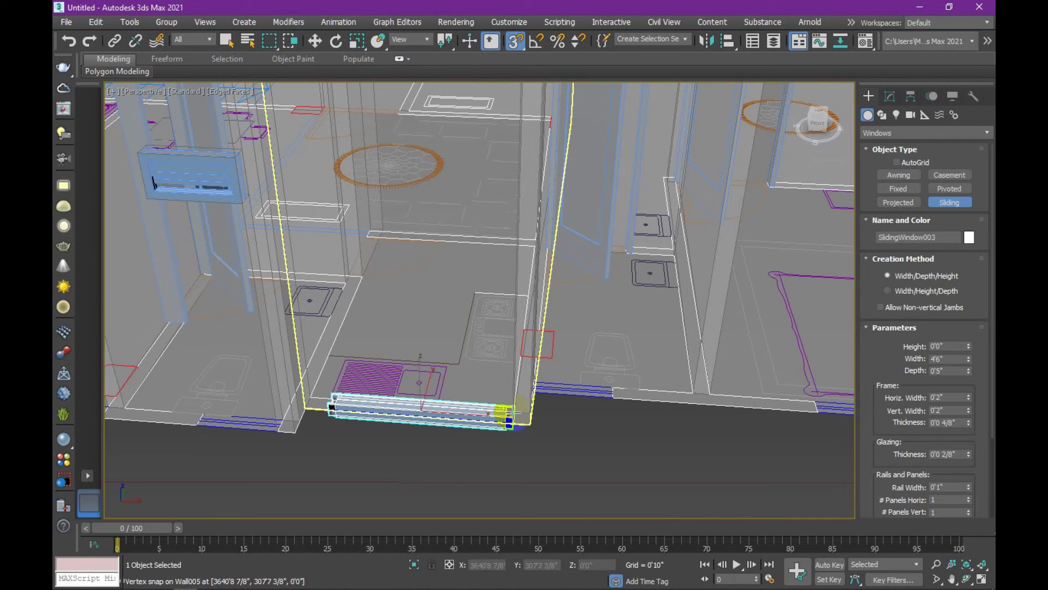
click(512, 413)
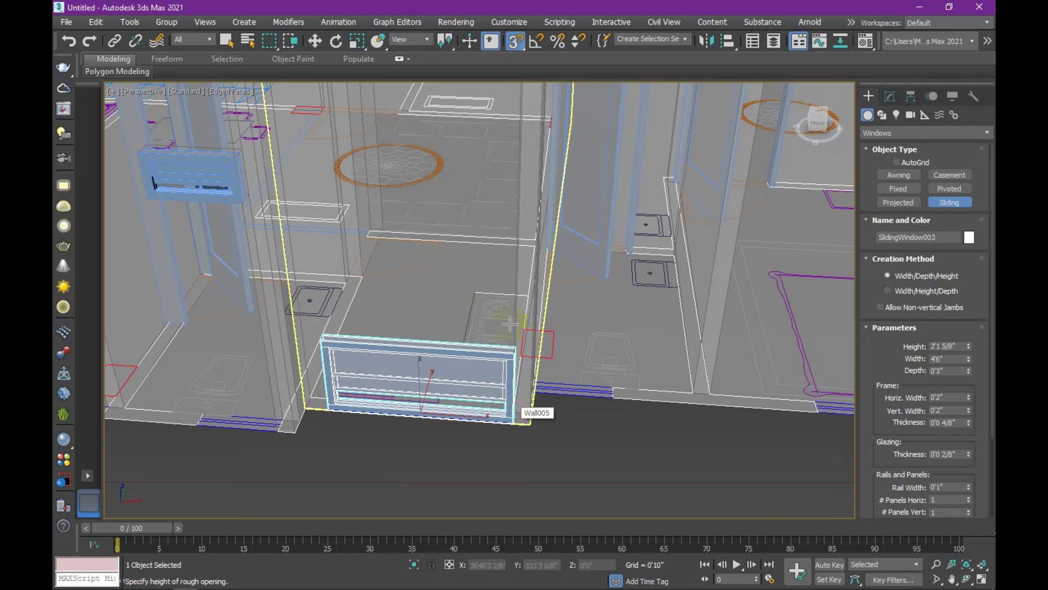
middle_drag(501, 155, 499, 191)
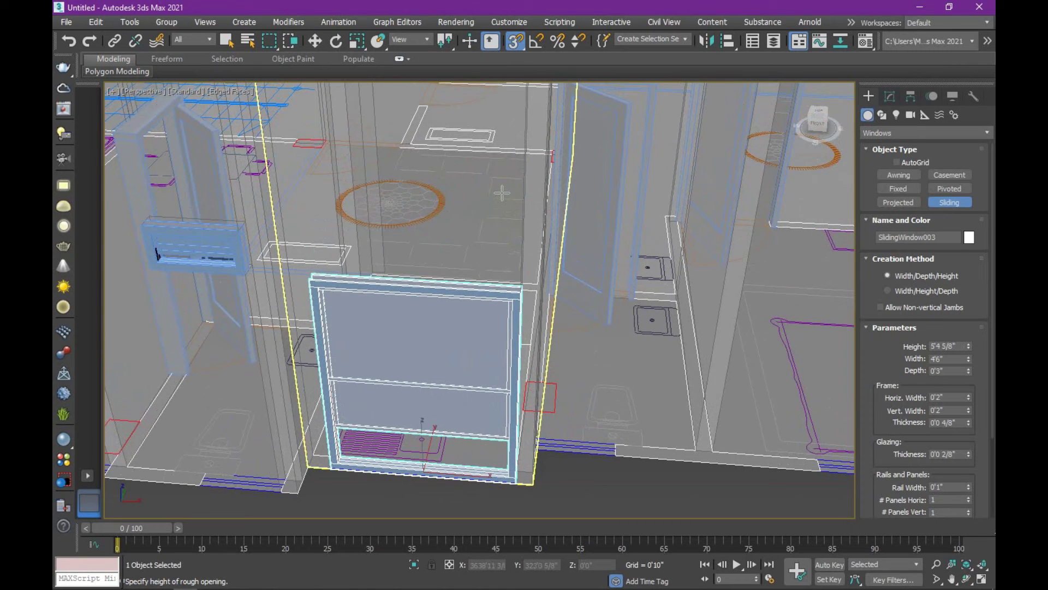
click(501, 195)
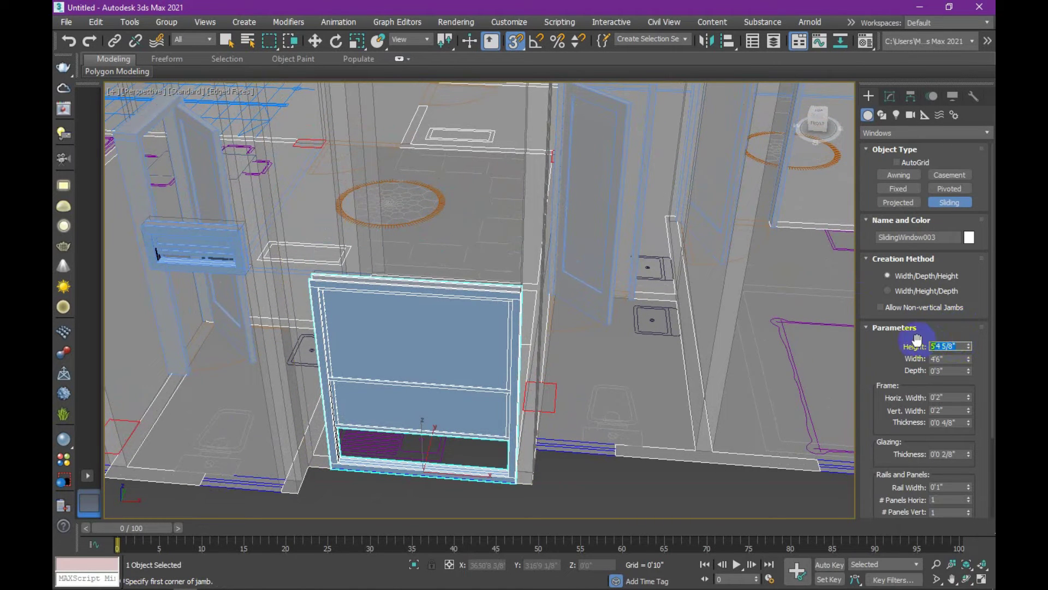
text(4.5)
key(Return)
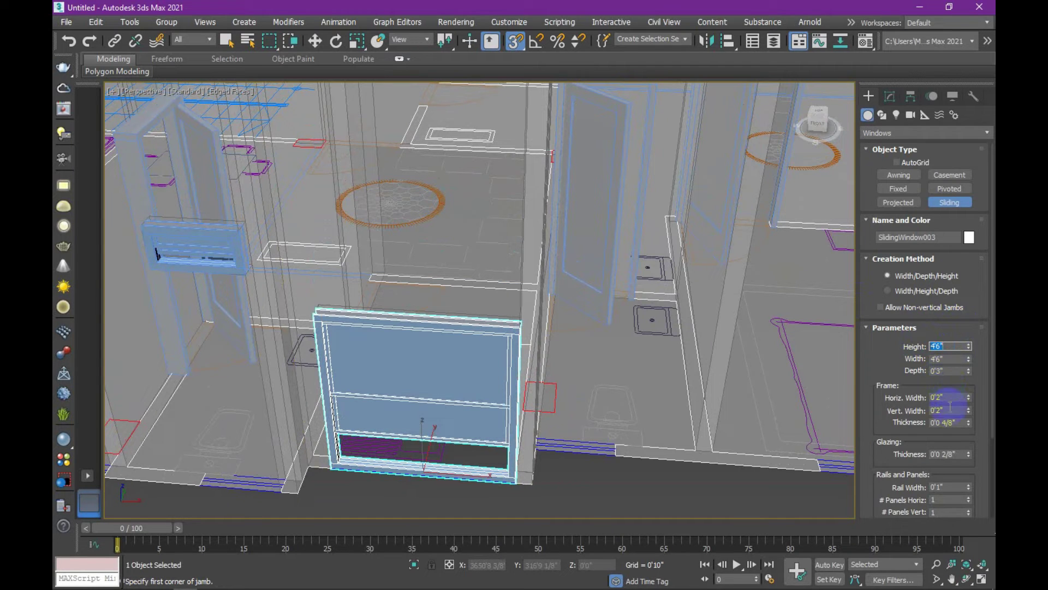
- Make SlidingWindow003 slide sideways, finish it, and raise it 2'6" off the floor
scroll(955, 428, down, 1)
scroll(959, 435, down, 1)
scroll(959, 435, down, 1)
click(882, 456)
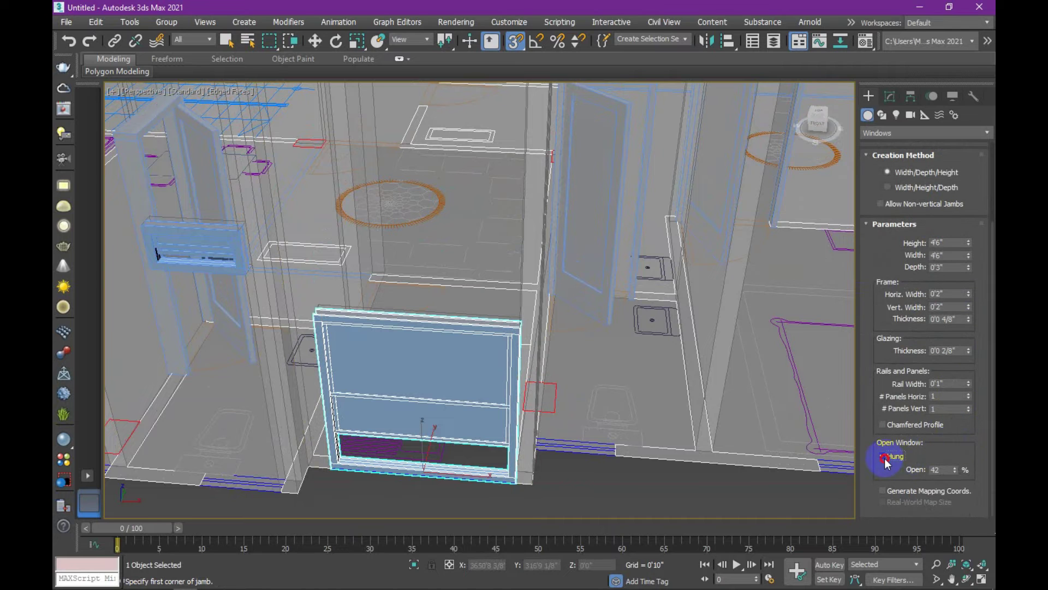
click(882, 457)
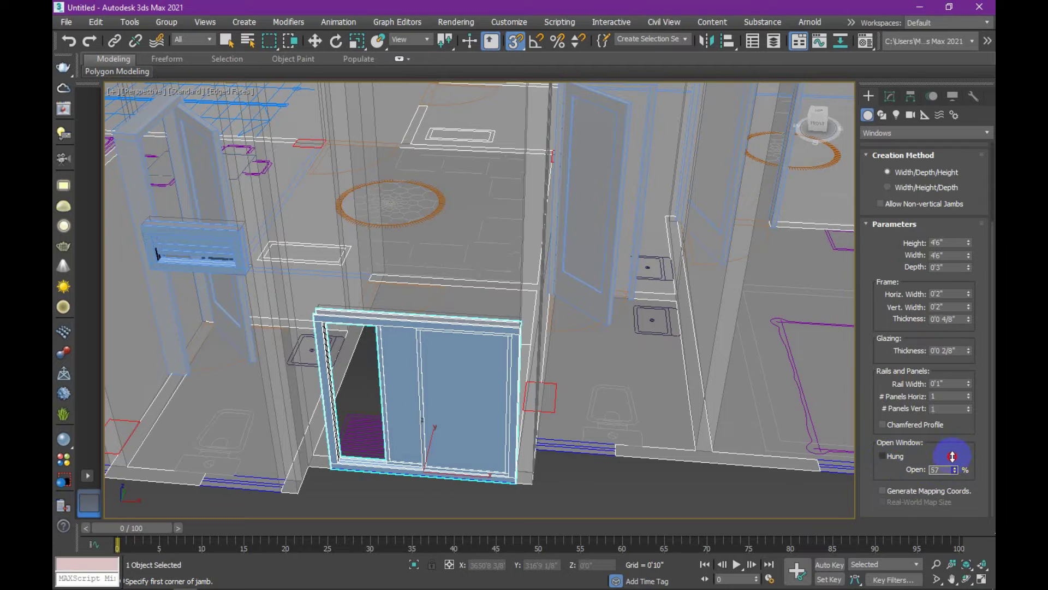
right_click(574, 485)
click(595, 561)
text(2.5)
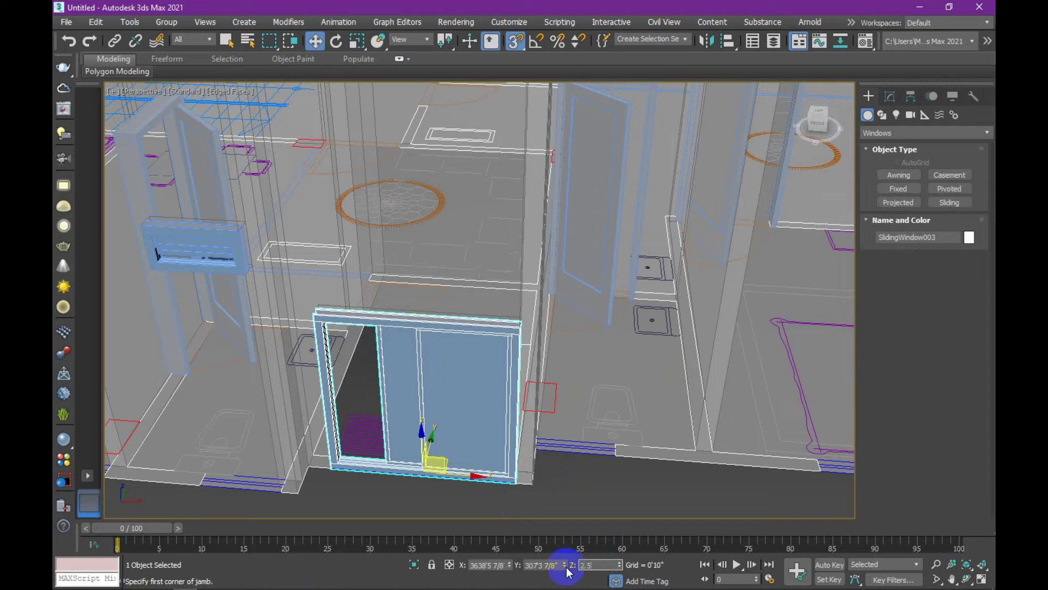
key(Return)
scroll(397, 425, down, 3)
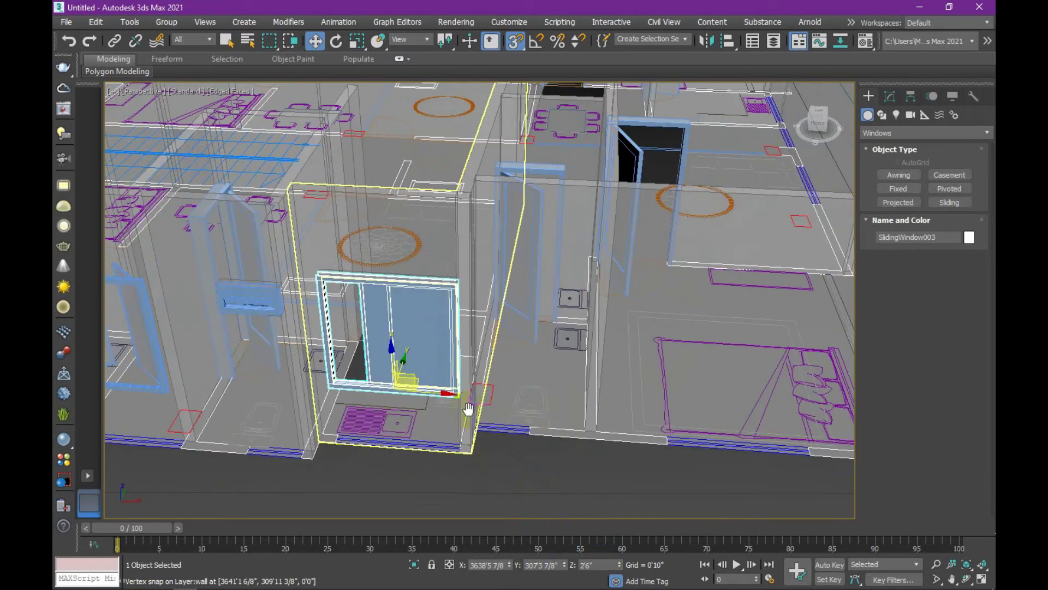
scroll(397, 424, down, 2)
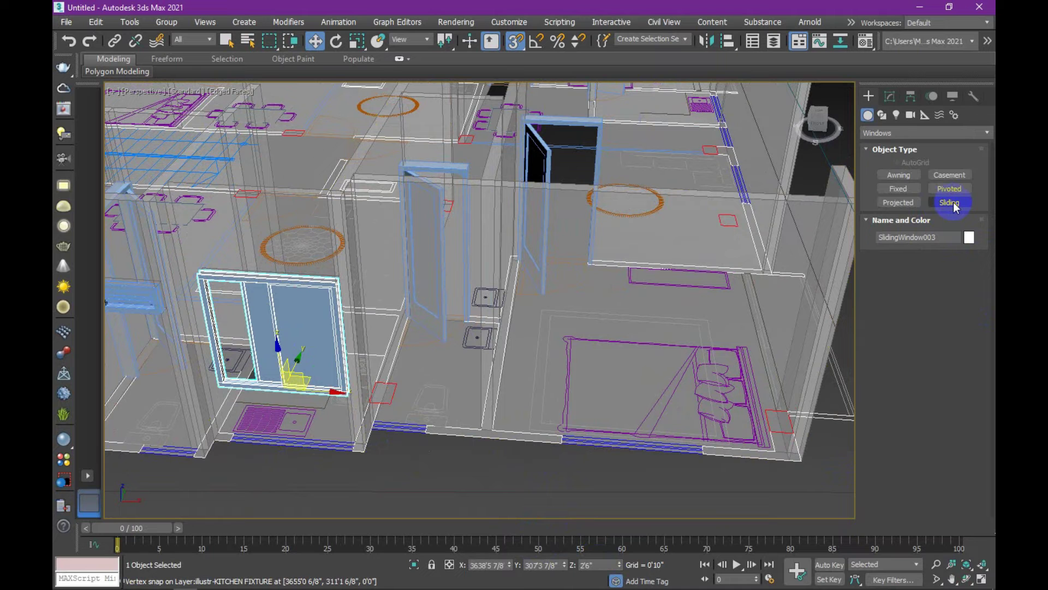
- Place a sliding window at the wall corner
click(953, 205)
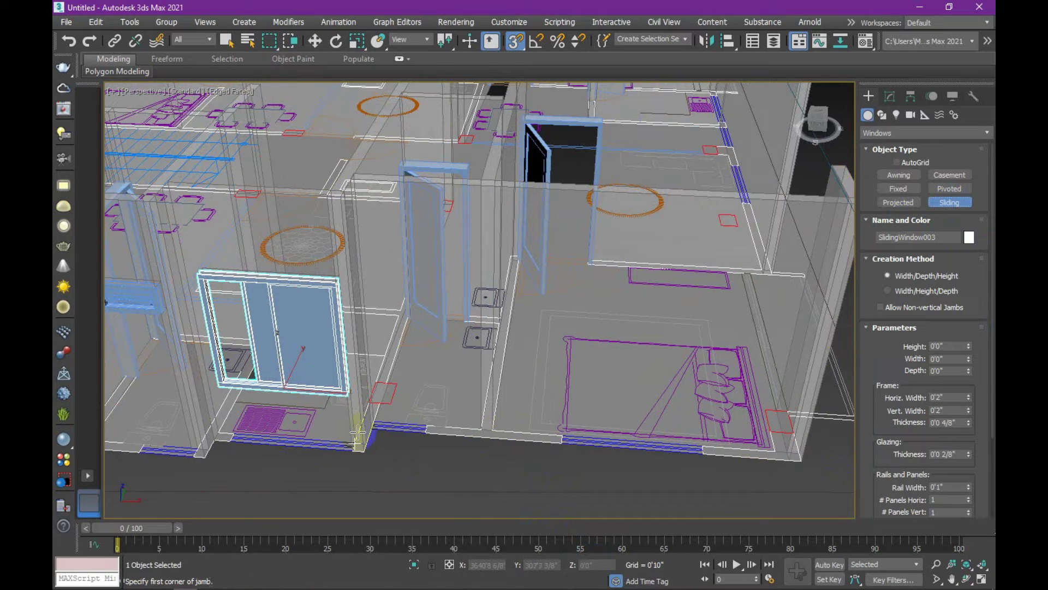
scroll(358, 431, up, 4)
drag(386, 429, 501, 422)
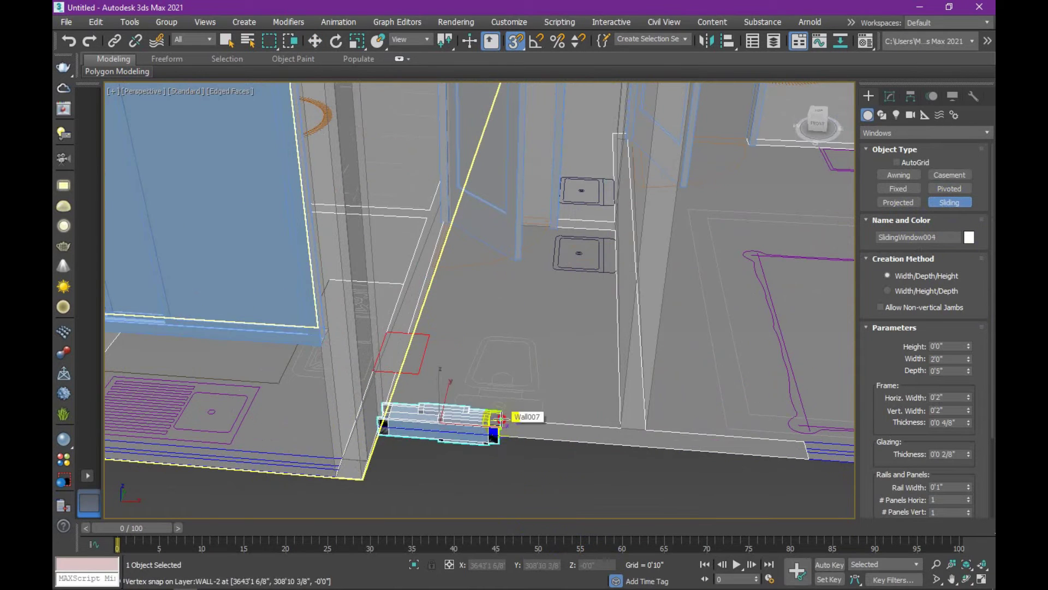
right_click(616, 480)
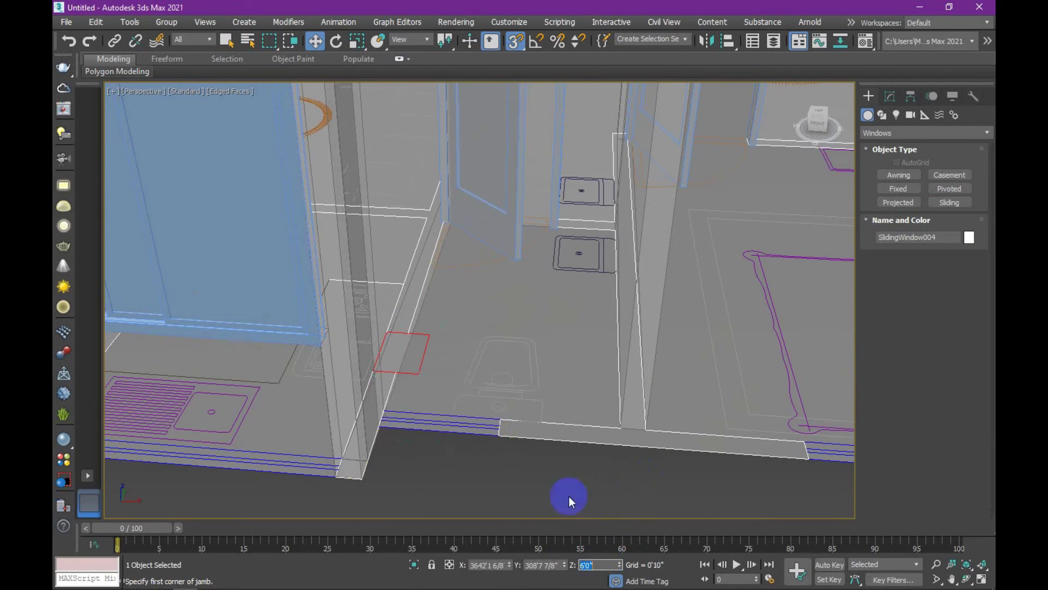
scroll(568, 496, down, 5)
- Draw the 5'0"-wide sliding window SlidingWindow005 across the bedroom wall opening
click(949, 202)
drag(393, 386, 532, 385)
click(528, 246)
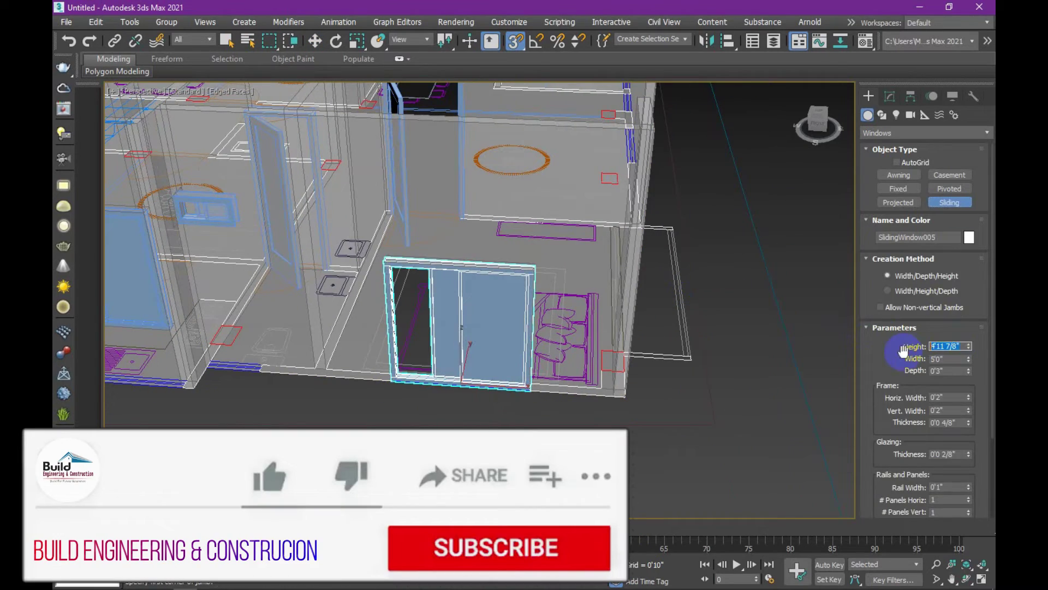
right_click(690, 436)
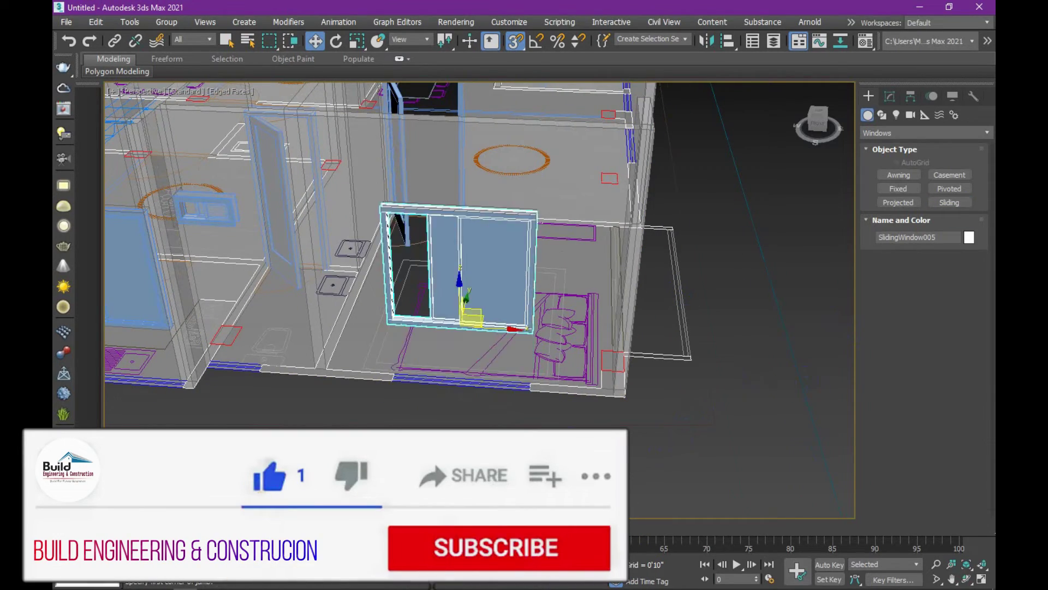
scroll(643, 440, down, 5)
alt+middle_drag(643, 441, 660, 442)
scroll(660, 442, up, 5)
mouse_move(435, 398)
alt+middle_down()
mouse_move(398, 323)
mouse_move(606, 393)
mouse_move(543, 415)
alt+middle_up()
- Draw a new straight AEC Extended wall segment
click(925, 133)
click(912, 252)
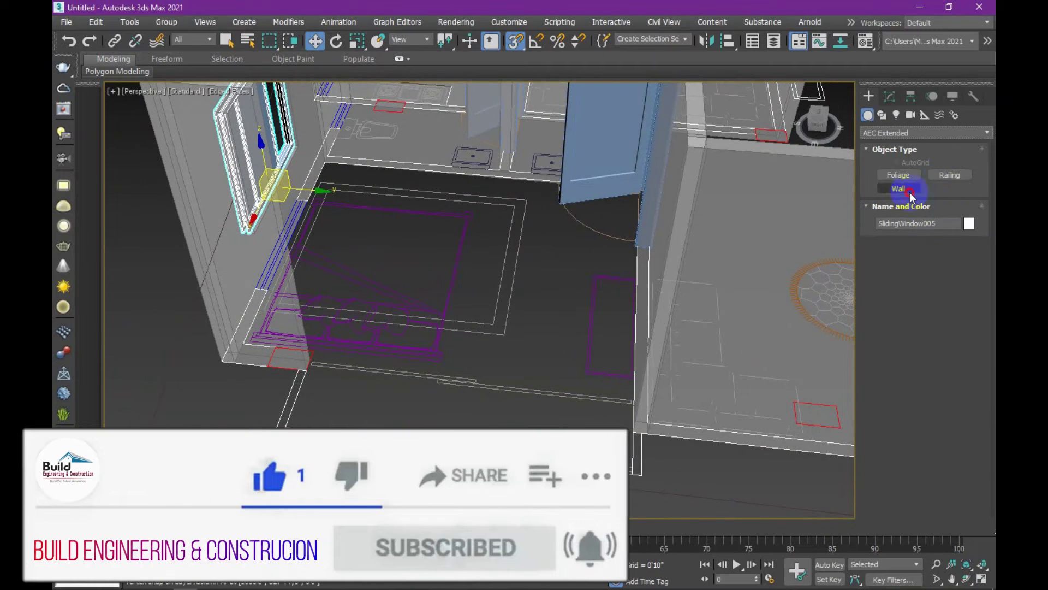
click(898, 188)
click(305, 371)
click(635, 402)
right_click(635, 402)
scroll(608, 363, down, 5)
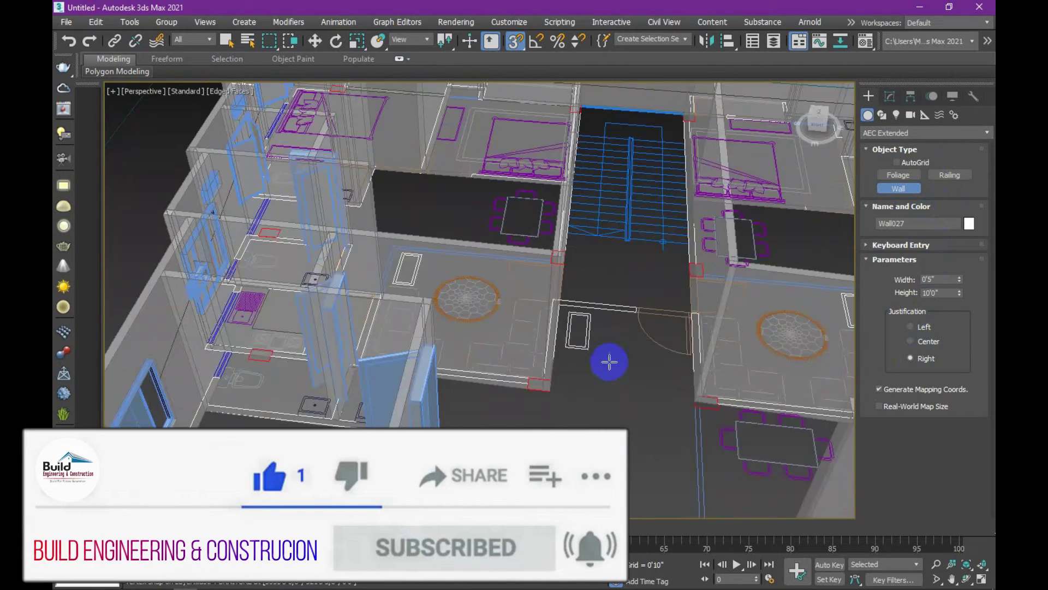
alt+middle_drag(608, 363, 546, 349)
- Create SlidingDoor001, 10'2" wide and 7'0" high, across the wall opening
click(926, 133)
click(873, 216)
click(950, 175)
drag(230, 370, 455, 392)
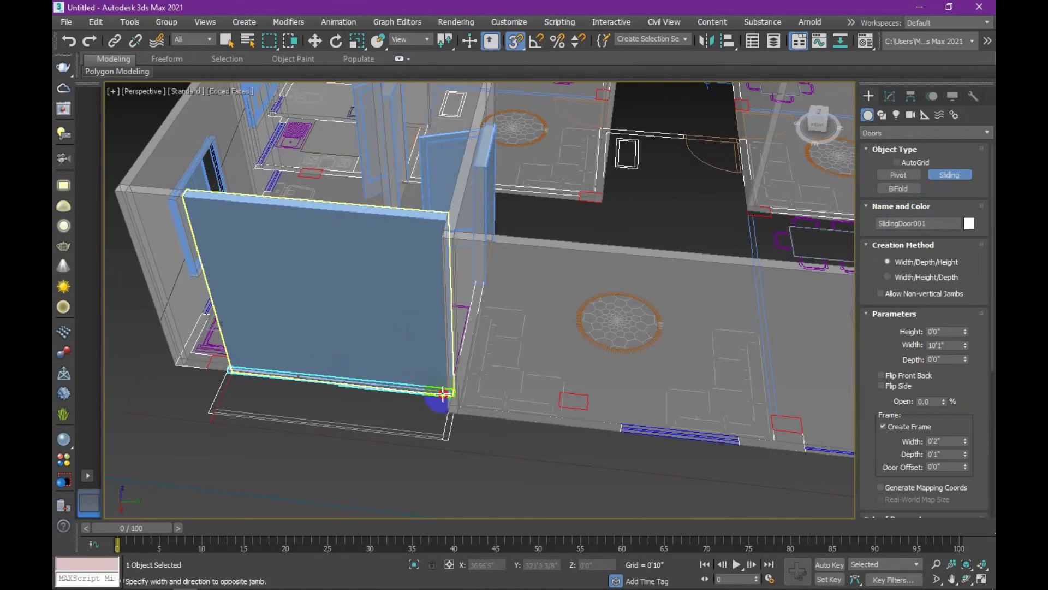
click(455, 393)
key(Return)
- Flip the sliding door front to back and open it 45%
click(880, 375)
drag(944, 401, 943, 377)
scroll(964, 439, down, 2)
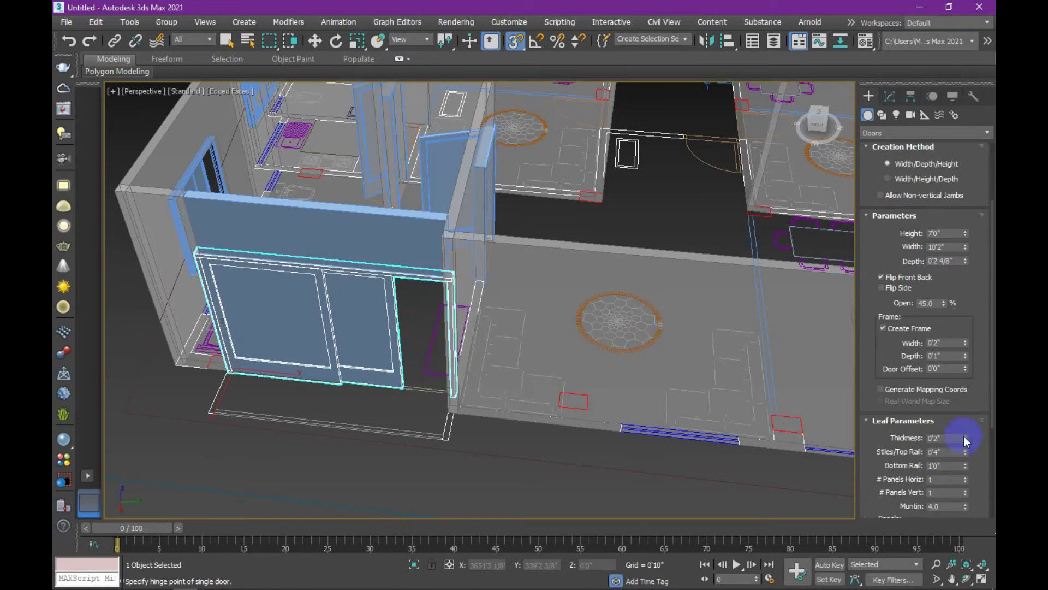
scroll(964, 439, down, 3)
mouse_move(493, 437)
middle_down()
mouse_move(517, 397)
mouse_move(637, 452)
middle_up()
click(926, 133)
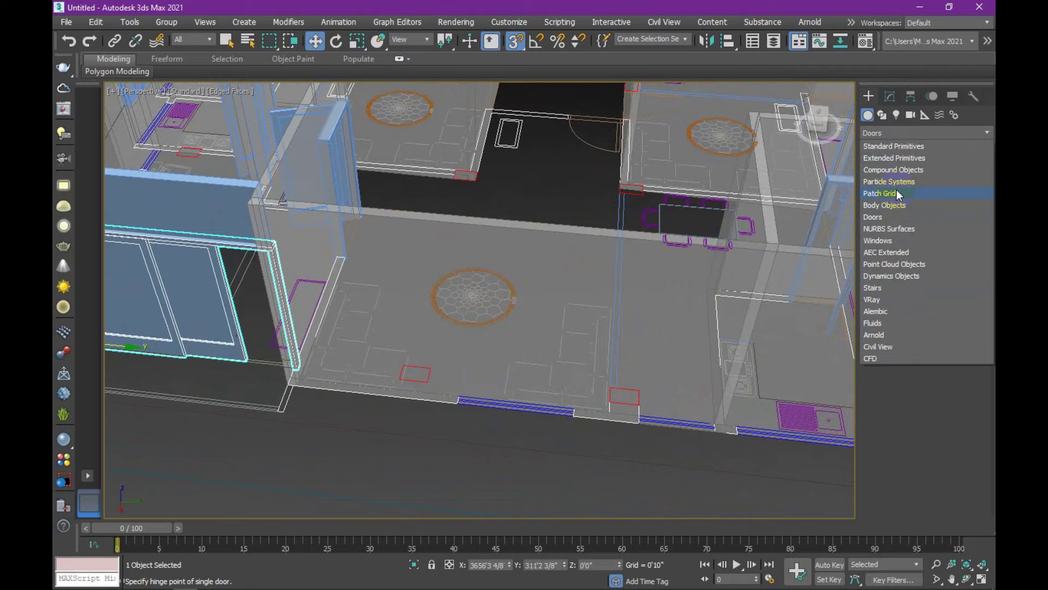
- Create a casement window in the first wall opening
click(892, 241)
click(950, 175)
drag(457, 405, 573, 416)
click(567, 338)
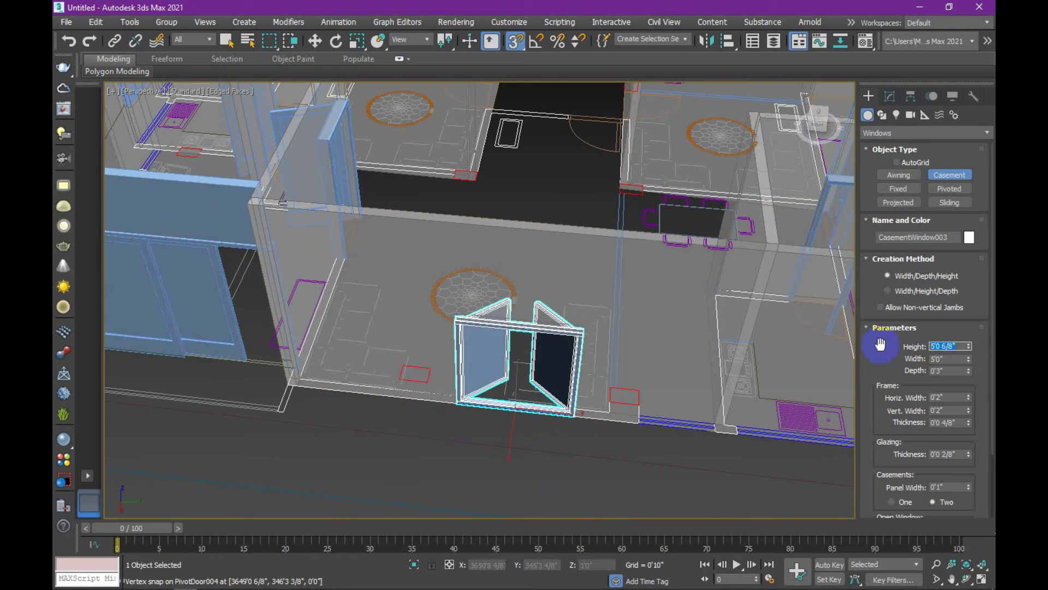
key(w)
- Add a sliding window with a 4'6" height in the next wall opening
middle_drag(601, 382, 423, 311)
click(949, 202)
drag(476, 388, 558, 388)
click(576, 284)
double_click(950, 346)
text(4'6)
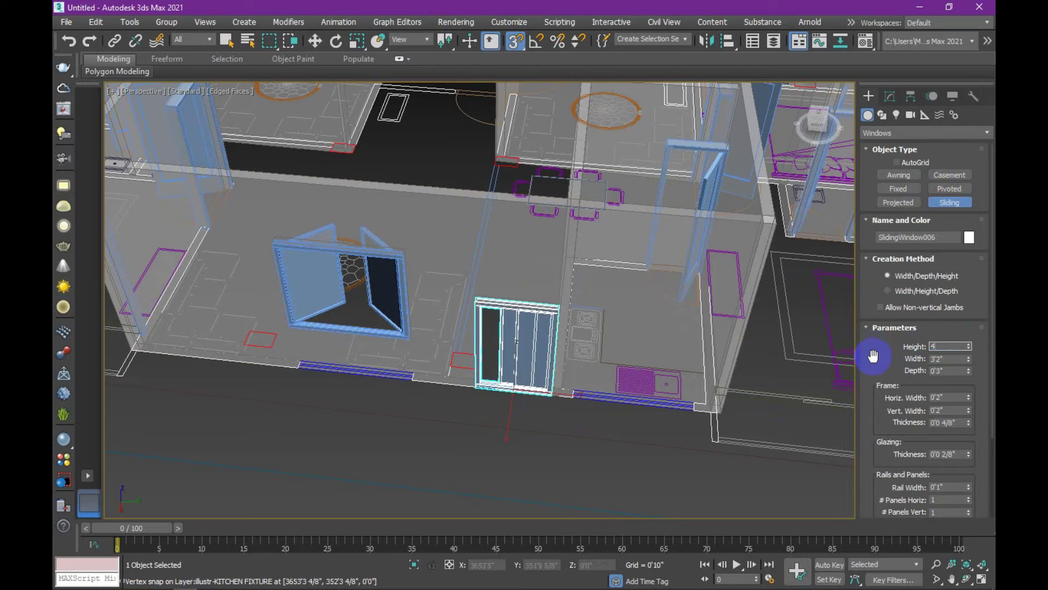
key(Return)
scroll(959, 424, down, 1)
scroll(908, 463, down, 1)
scroll(549, 367, up, 2)
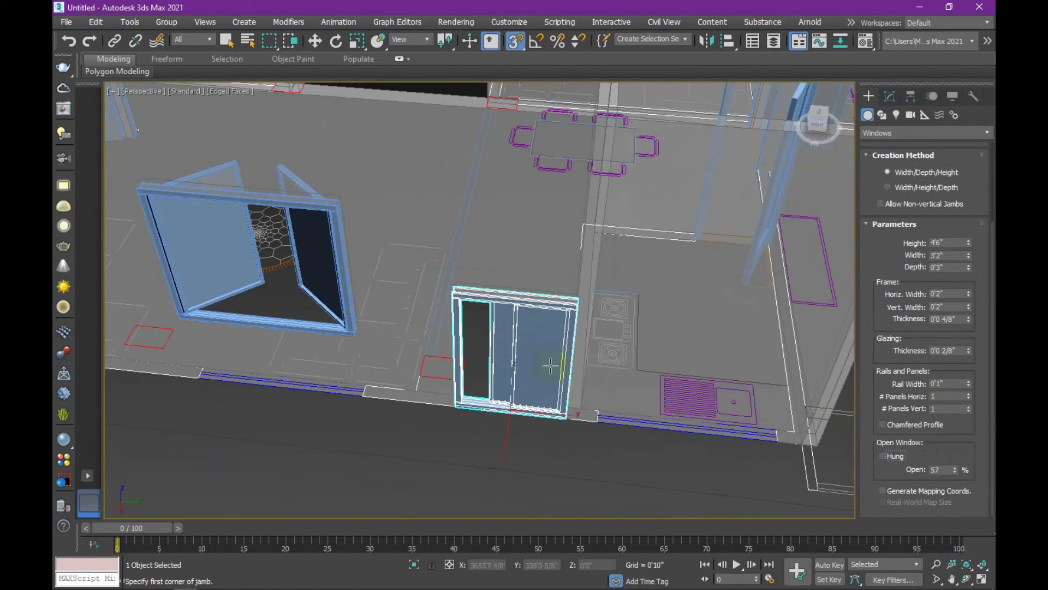
key(w)
scroll(498, 423, down, 3)
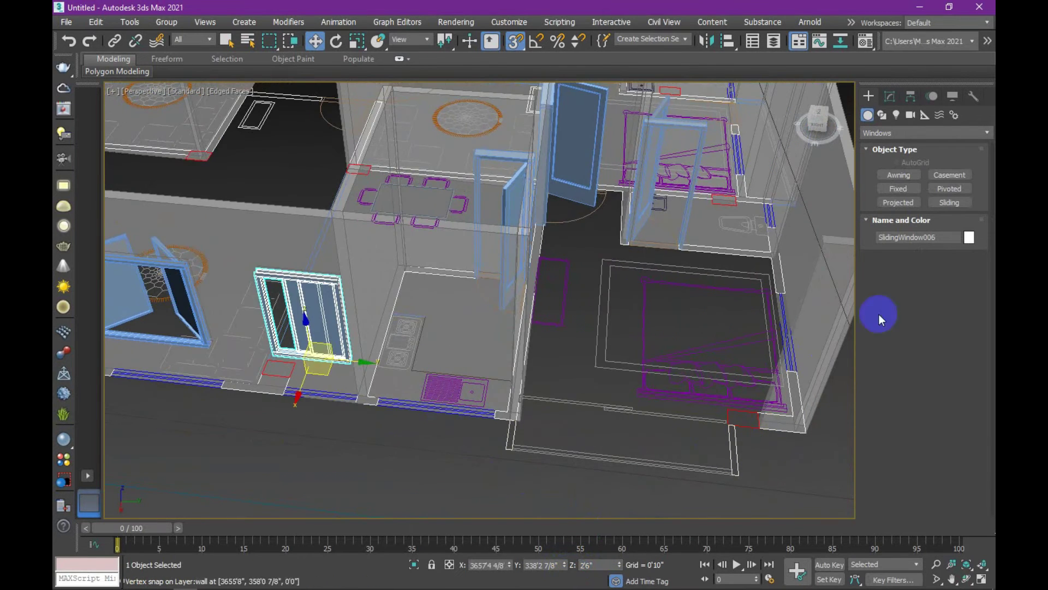
- Add another sliding window and raise it 2'6" off the floor
click(949, 202)
drag(377, 405, 497, 418)
click(498, 416)
click(512, 481)
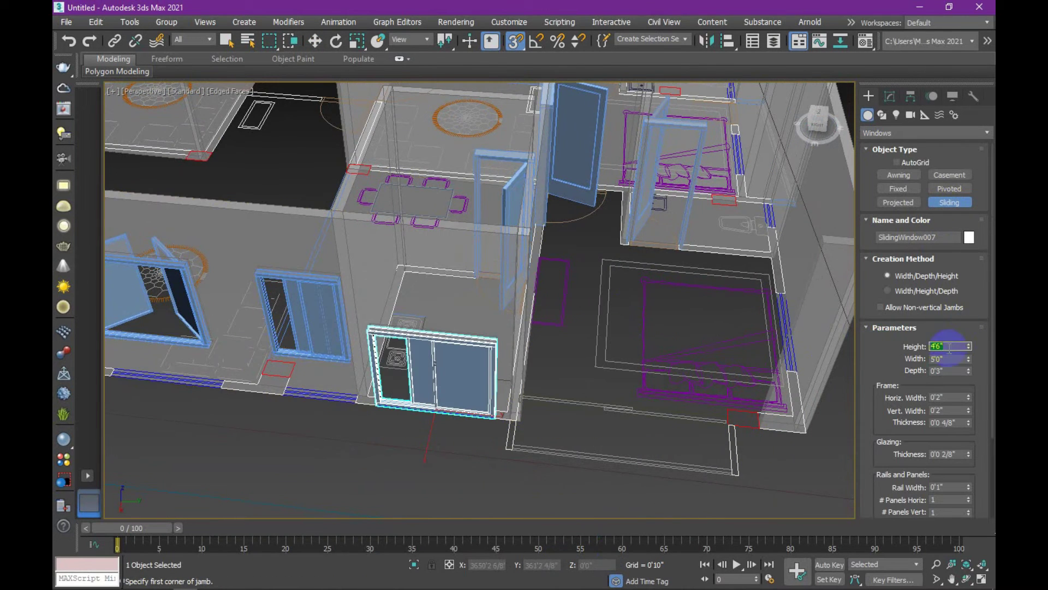
right_click(512, 480)
text(2'6)
key(Return)
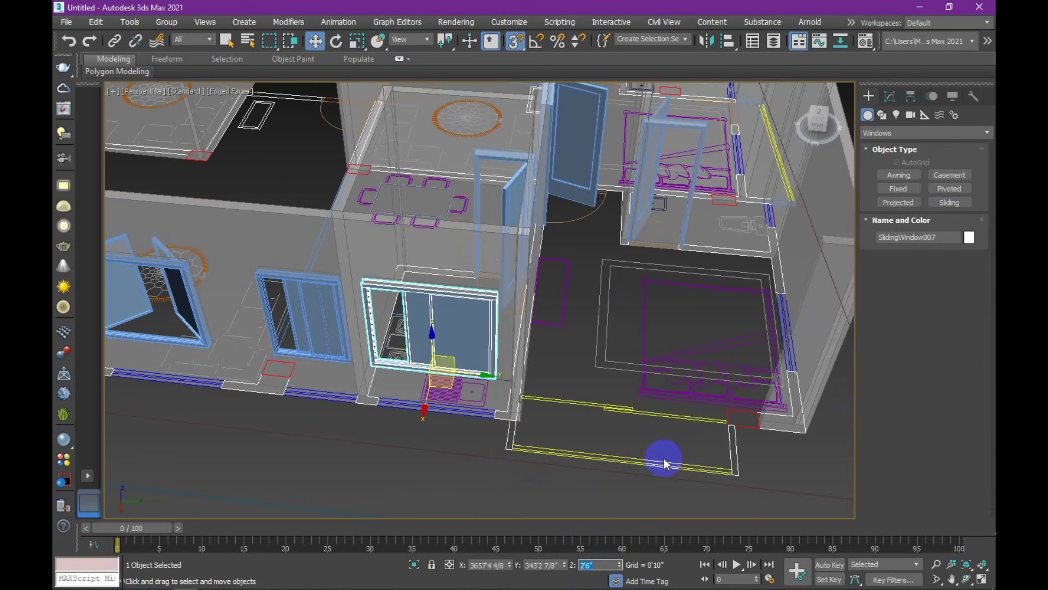
scroll(665, 461, up, 3)
middle_drag(545, 437, 391, 394)
scroll(510, 424, down, 5)
- With snapping on, create a casement window in the lower room's wall opening
click(890, 96)
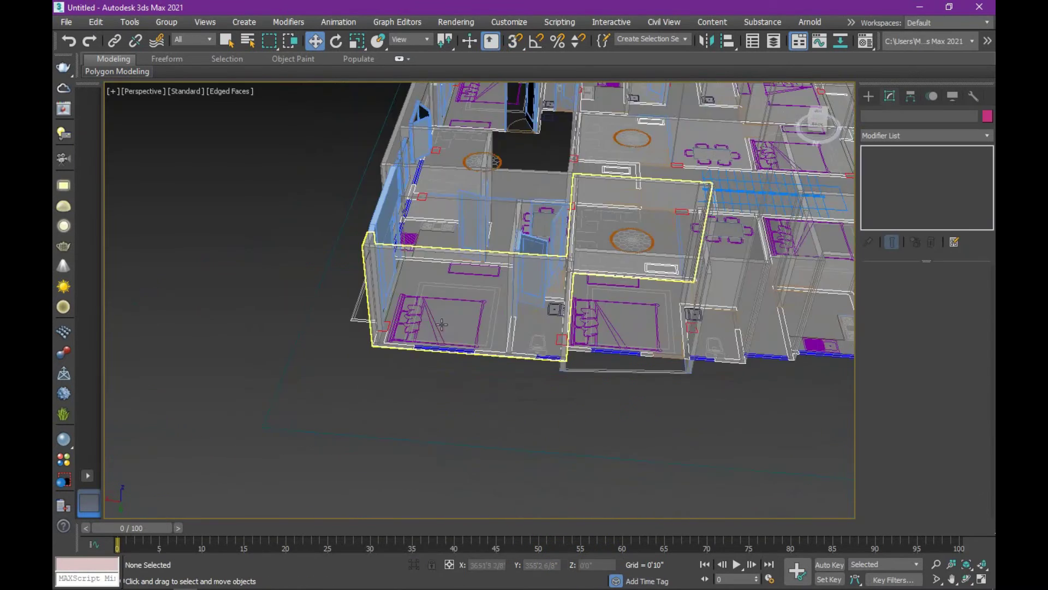
scroll(491, 283, up, 4)
click(876, 98)
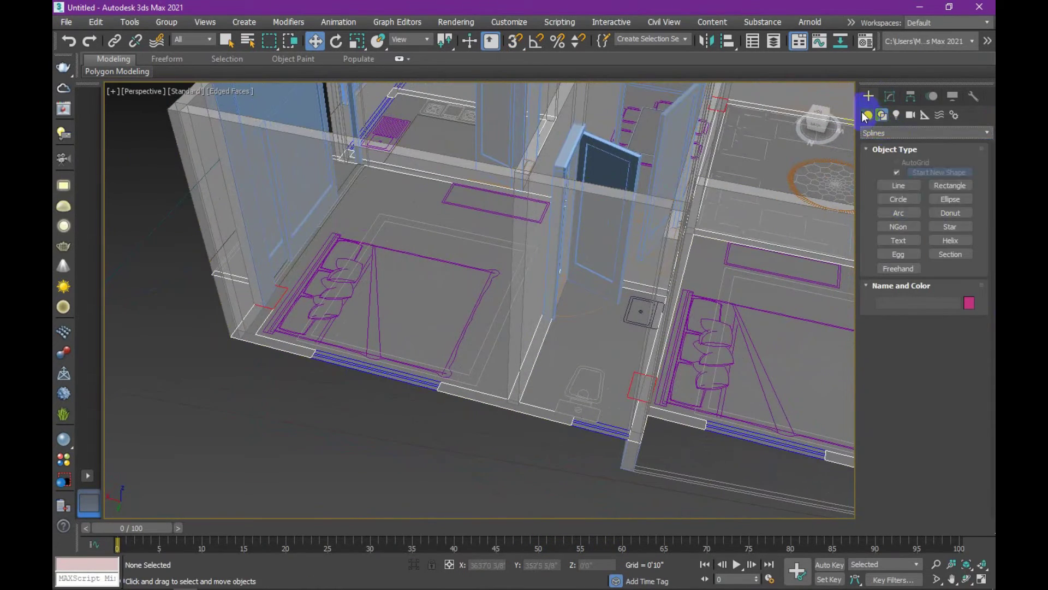
click(926, 133)
click(922, 187)
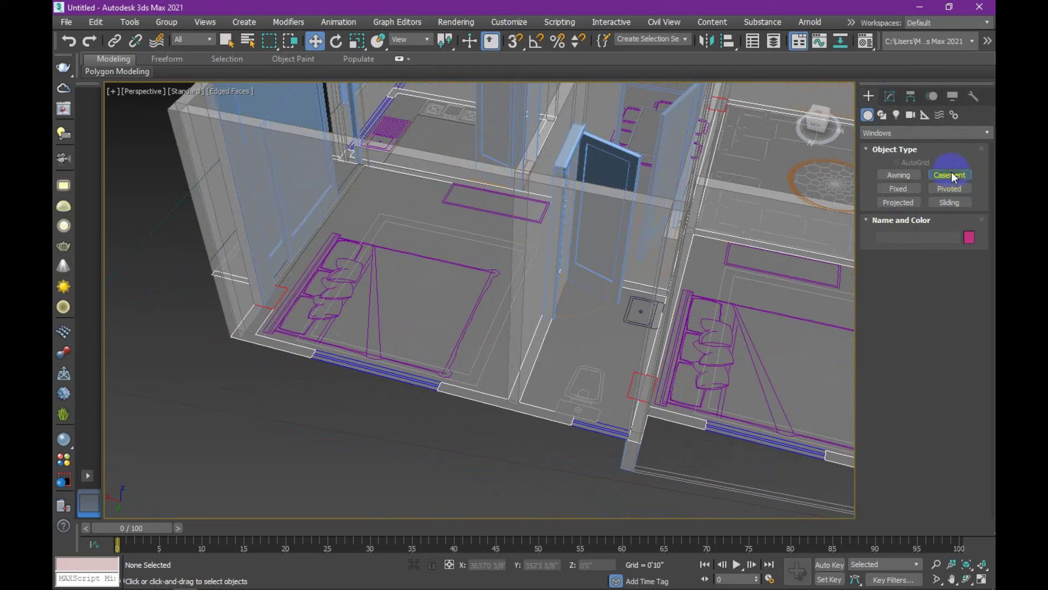
click(952, 175)
click(514, 41)
drag(312, 357, 437, 388)
click(437, 385)
click(425, 221)
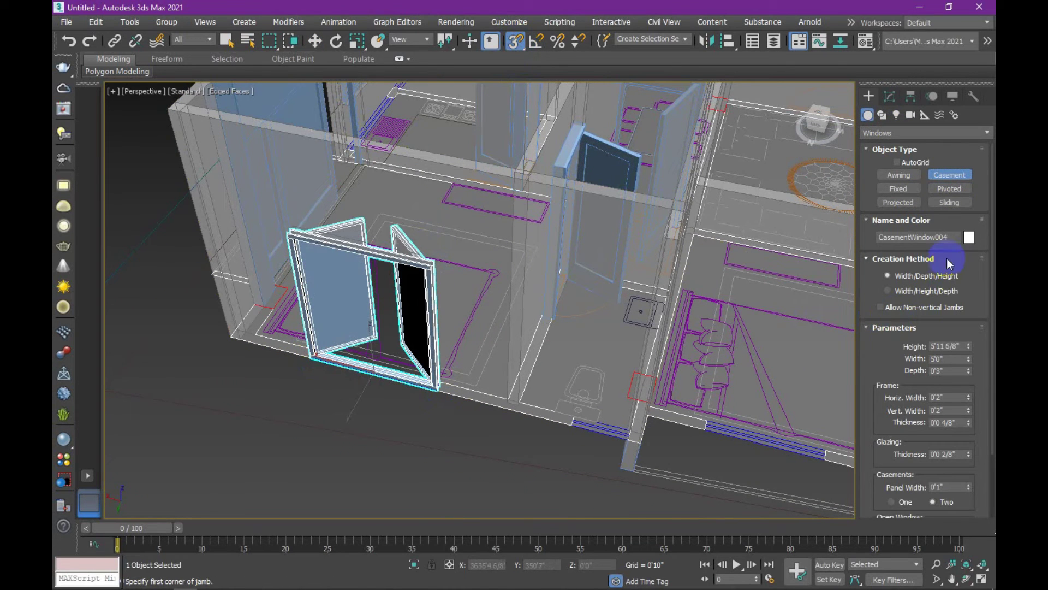
key(Return)
key(w)
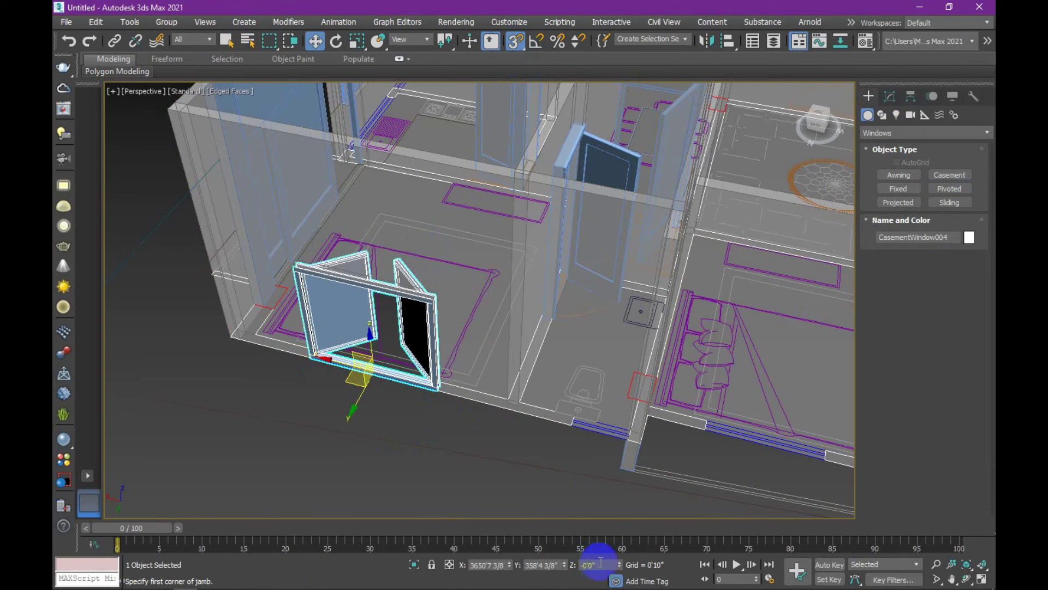
- Add a shorter sliding window in the bathroom wall
scroll(492, 421, up, 4)
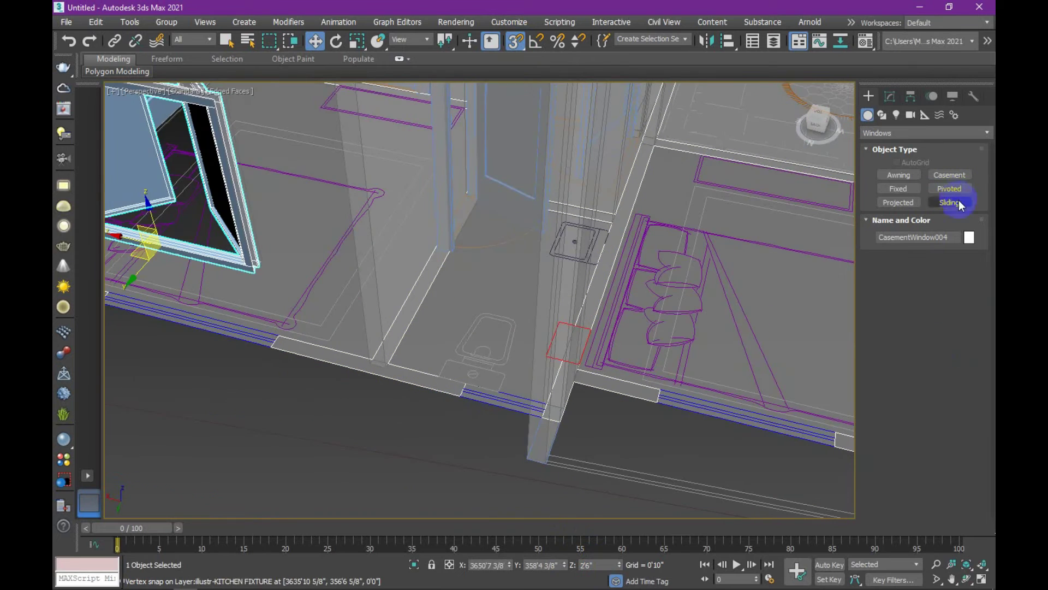
click(949, 202)
drag(461, 392, 547, 416)
click(548, 289)
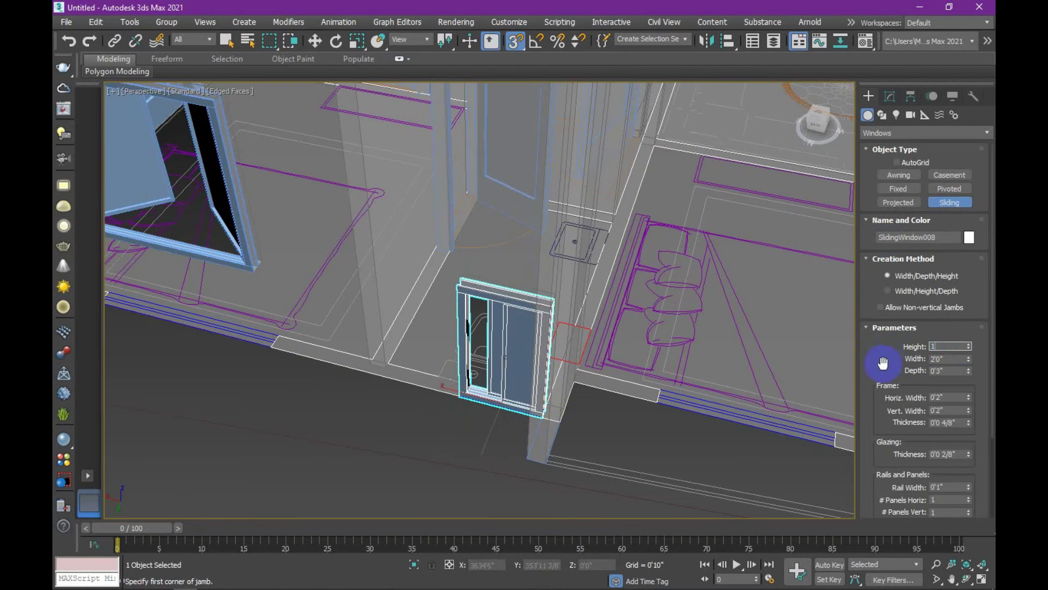
key(Return)
key(w)
- Add a 4'6"-high sliding window between the bedroom walls
mouse_move(557, 566)
middle_down()
mouse_move(386, 414)
mouse_move(386, 374)
middle_up()
click(950, 203)
drag(371, 350, 498, 376)
click(498, 377)
click(499, 237)
click(961, 345)
key(Return)
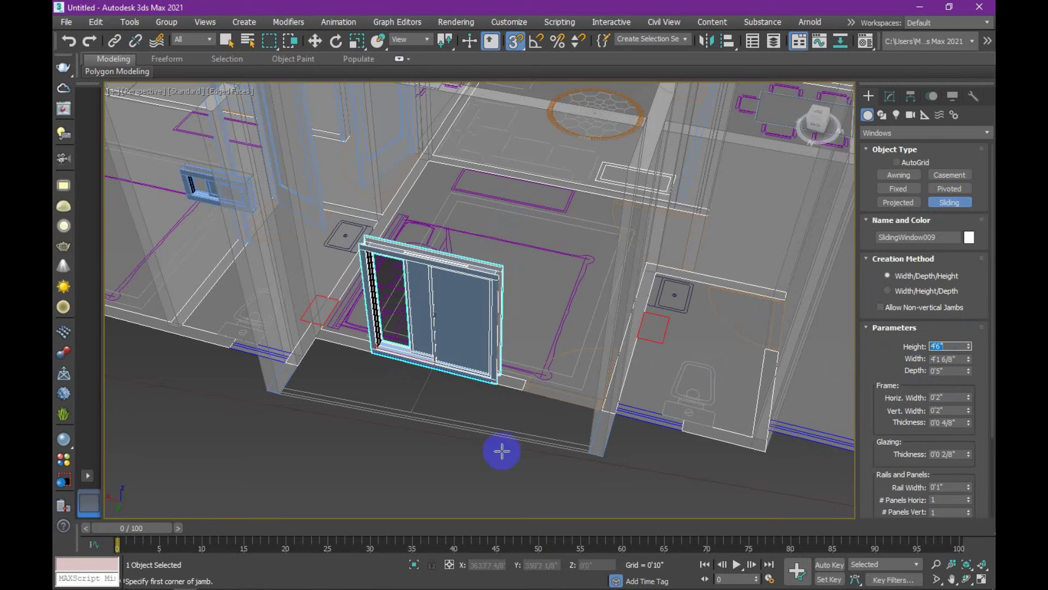
key(w)
- Add a small 1'0"-high sliding window in the wall opening, raised to 6'0"
middle_drag(541, 561, 311, 367)
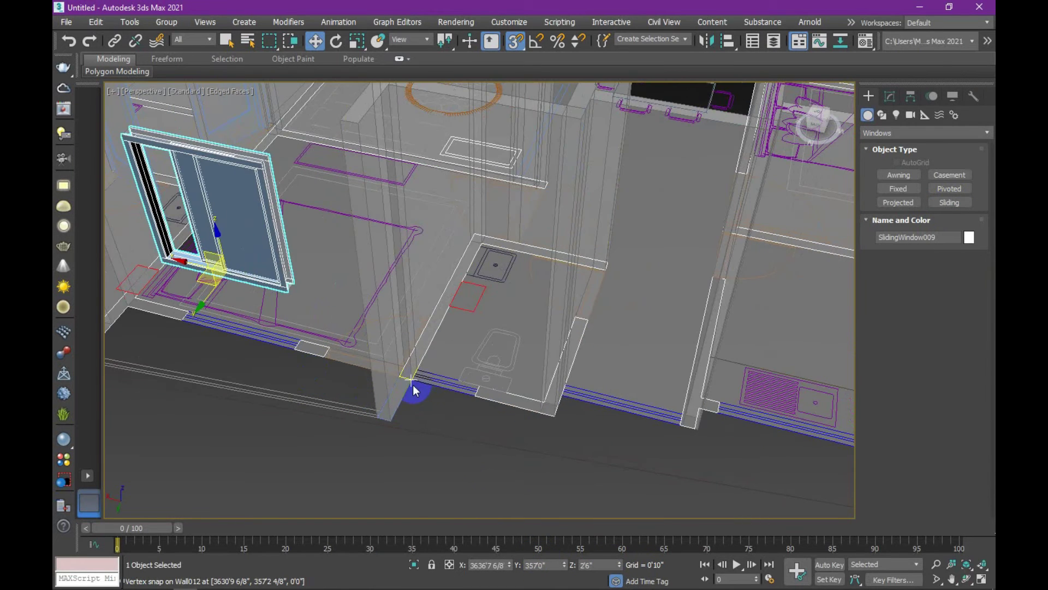
click(449, 408)
click(475, 399)
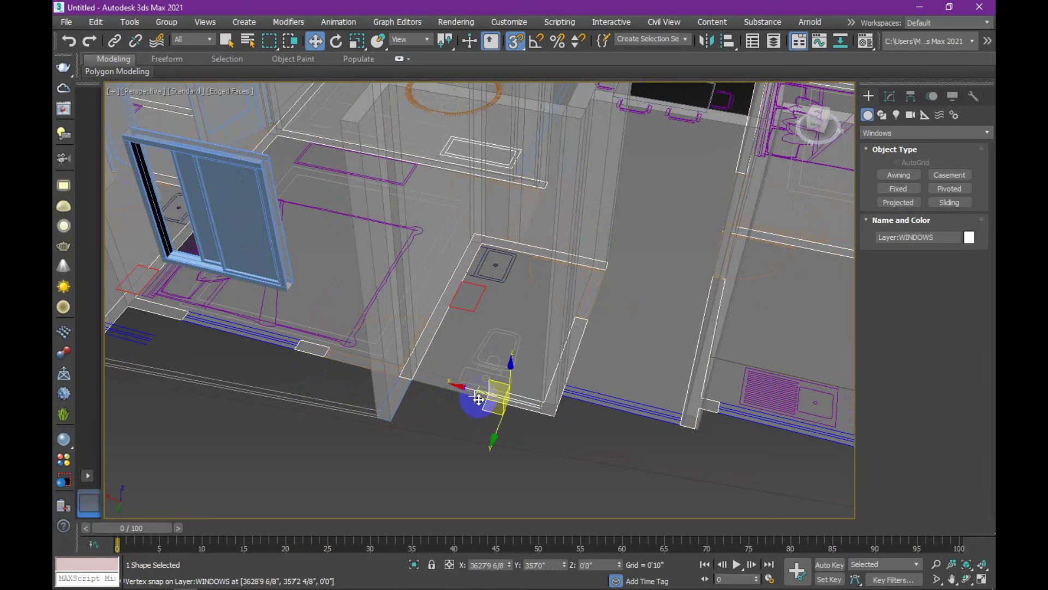
click(949, 202)
drag(410, 379, 476, 394)
click(476, 396)
click(470, 306)
double_click(936, 346)
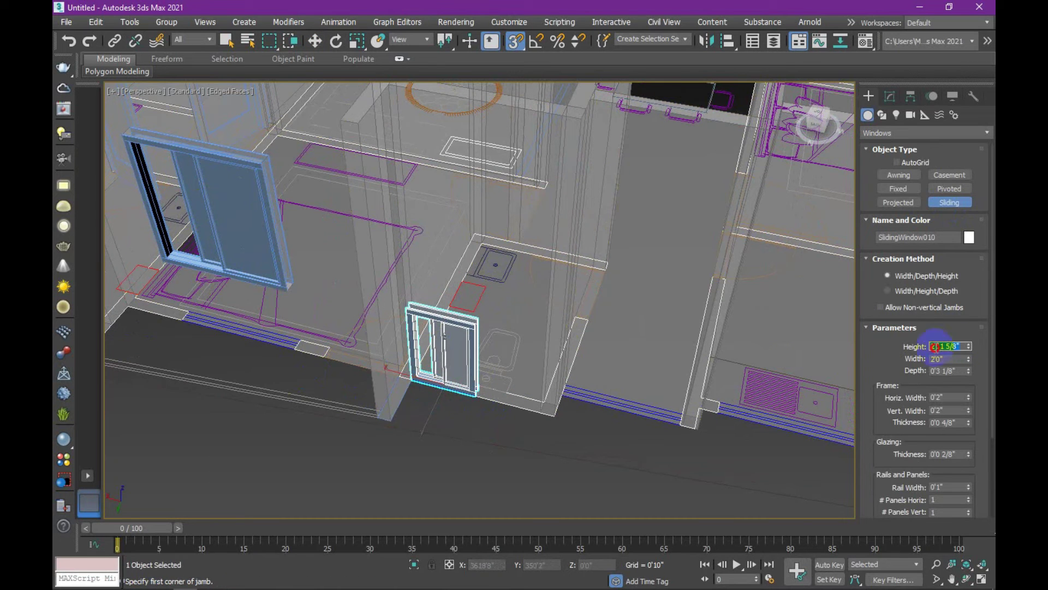
text(1')
key(Return)
text(w)
text(')
key(Return)
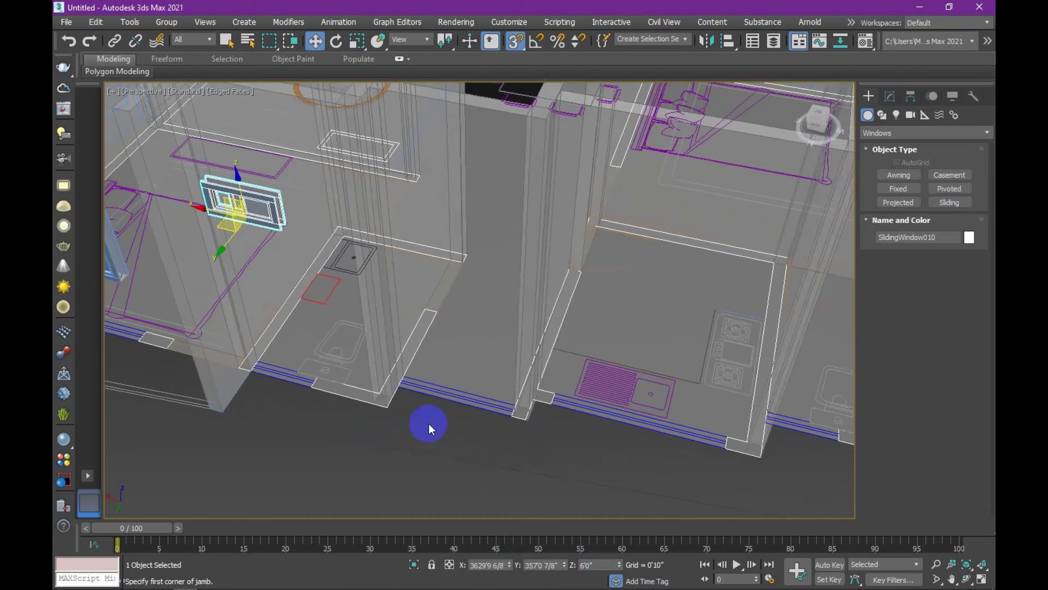
- Create a casement window in the next wall opening at a 2'6" elevation
click(956, 183)
drag(418, 407, 532, 437)
click(532, 437)
click(475, 270)
text(')
key(Return)
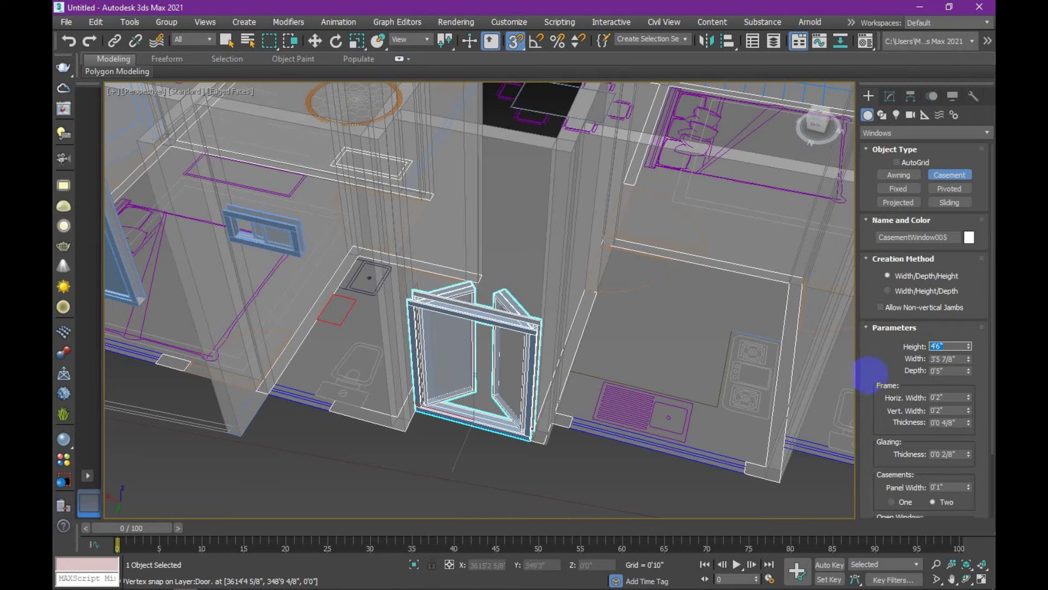
key(w)
key(Return)
- Add a 5'0" × 4'6" sliding window along the next opening
middle_drag(592, 471, 467, 424)
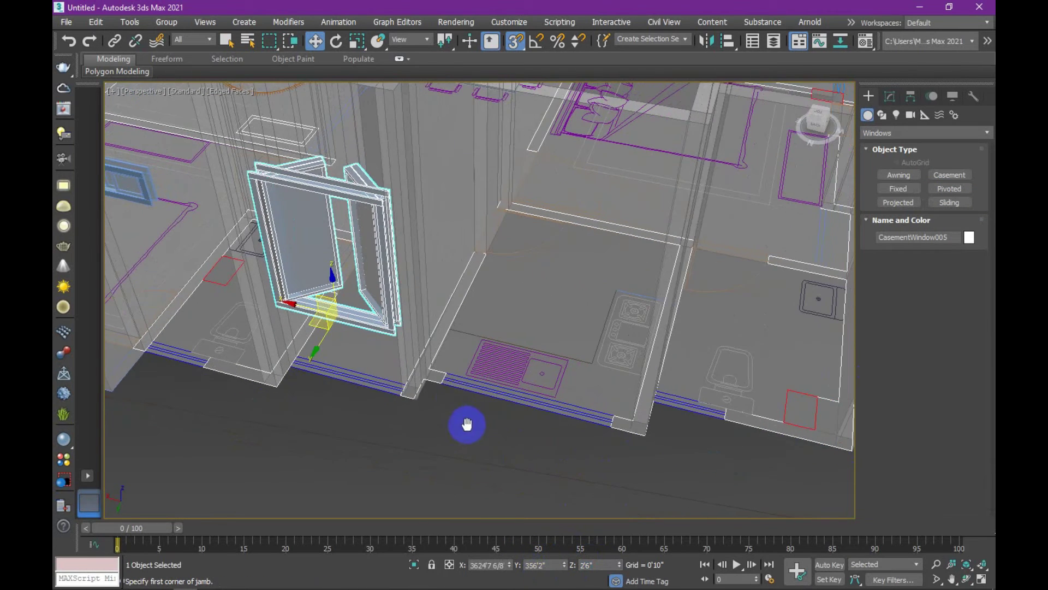
click(957, 203)
drag(409, 382, 573, 418)
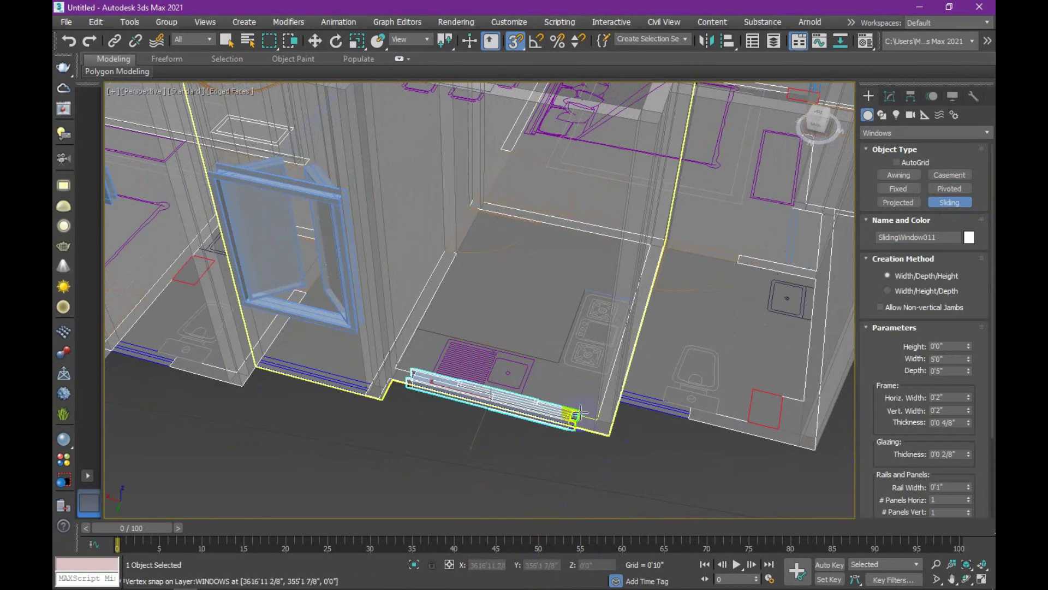
click(595, 245)
text(4'6)
key(Return)
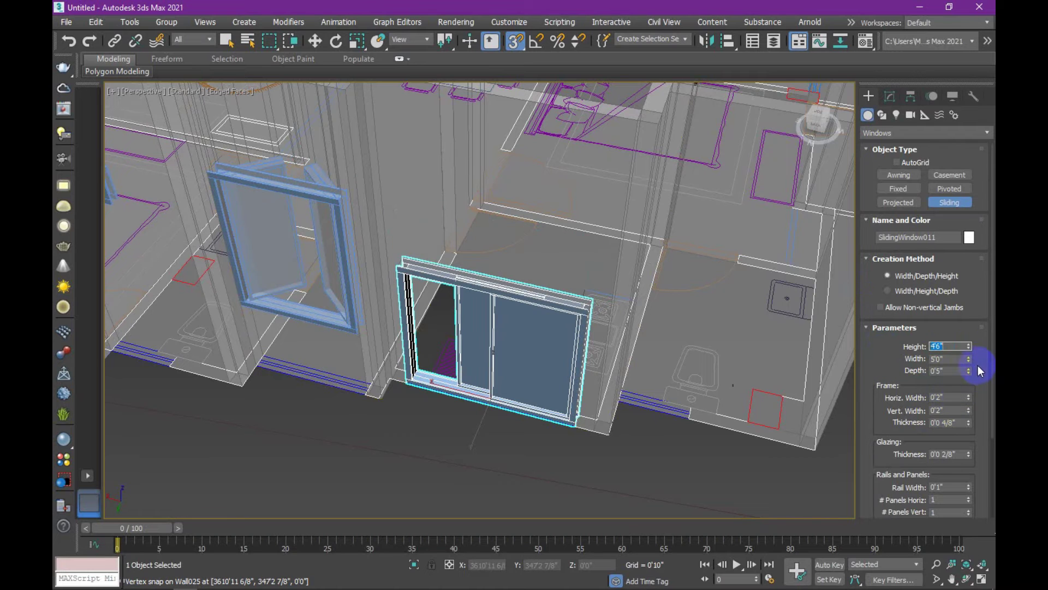
scroll(974, 382, down, 4)
scroll(930, 242, up, 1)
scroll(964, 424, down, 3)
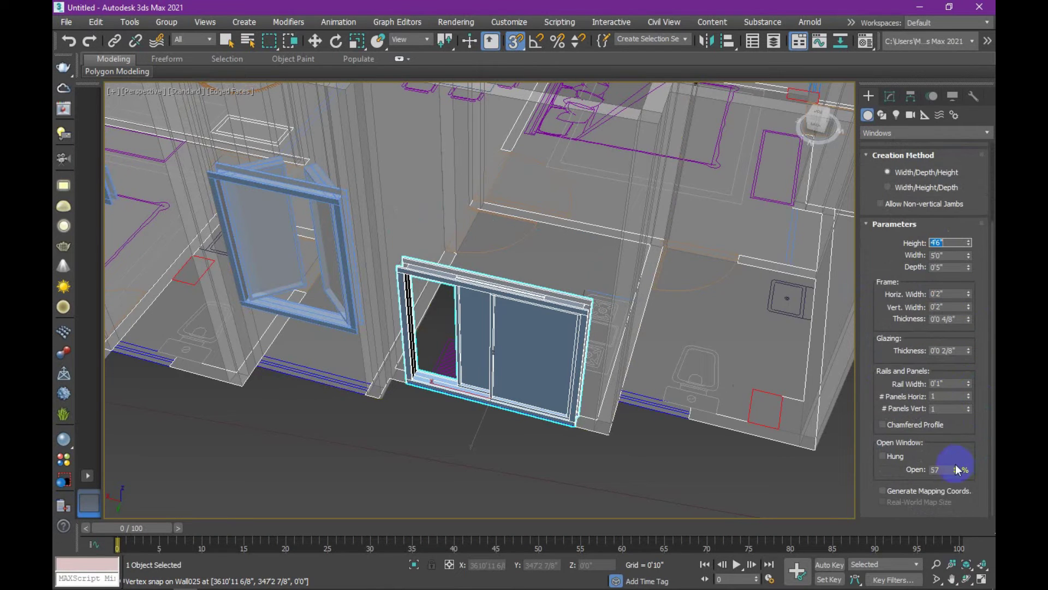
right_click(624, 477)
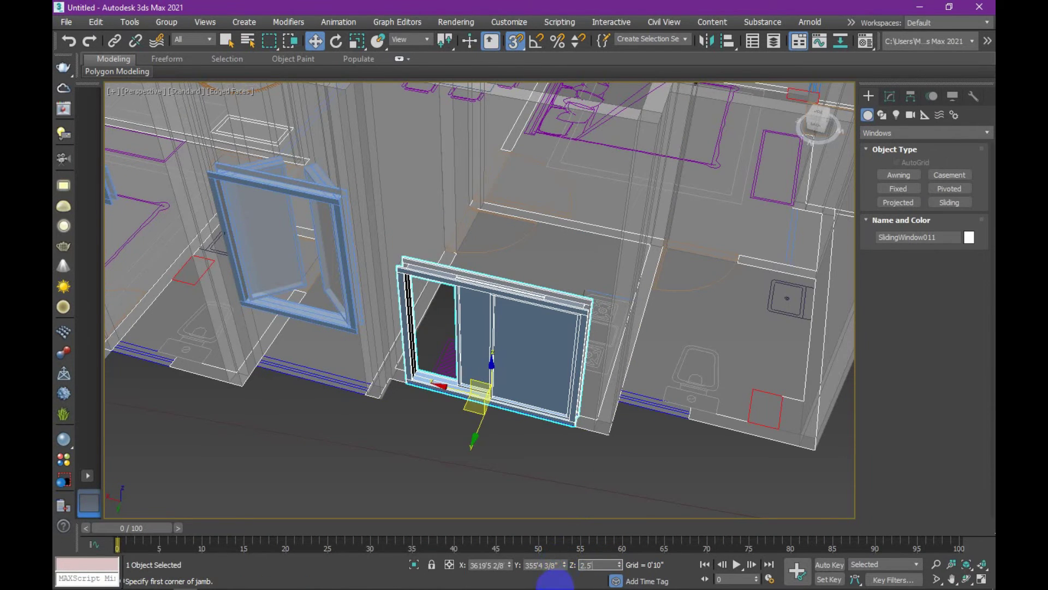
- Add a small 2'0" × 1'0" sliding window in the bathroom wall
middle_drag(554, 584, 487, 381)
click(541, 401)
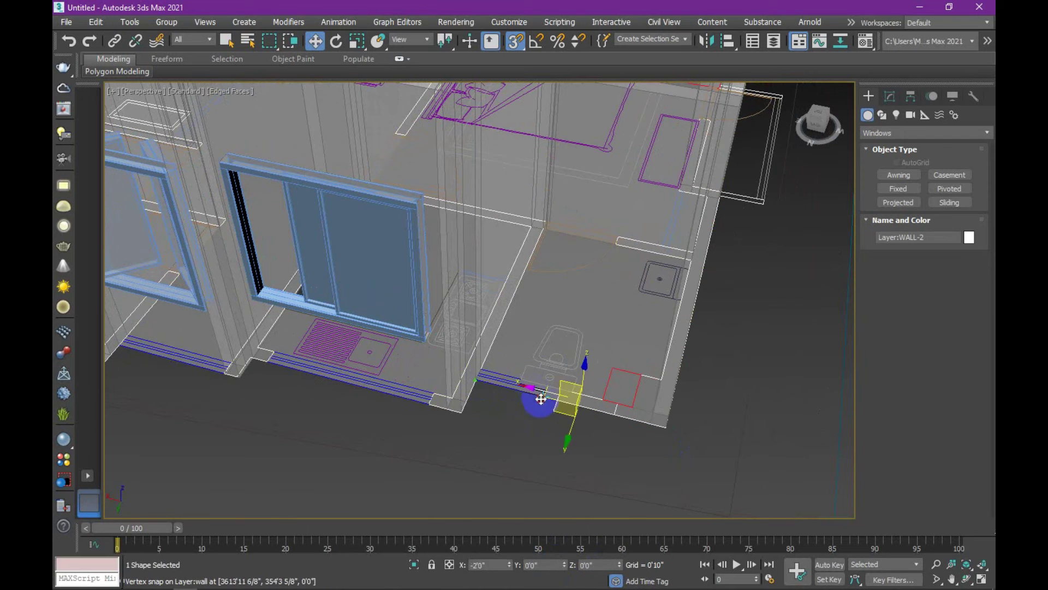
click(940, 207)
drag(477, 380, 546, 394)
click(546, 394)
click(553, 294)
text(12)
key(Return)
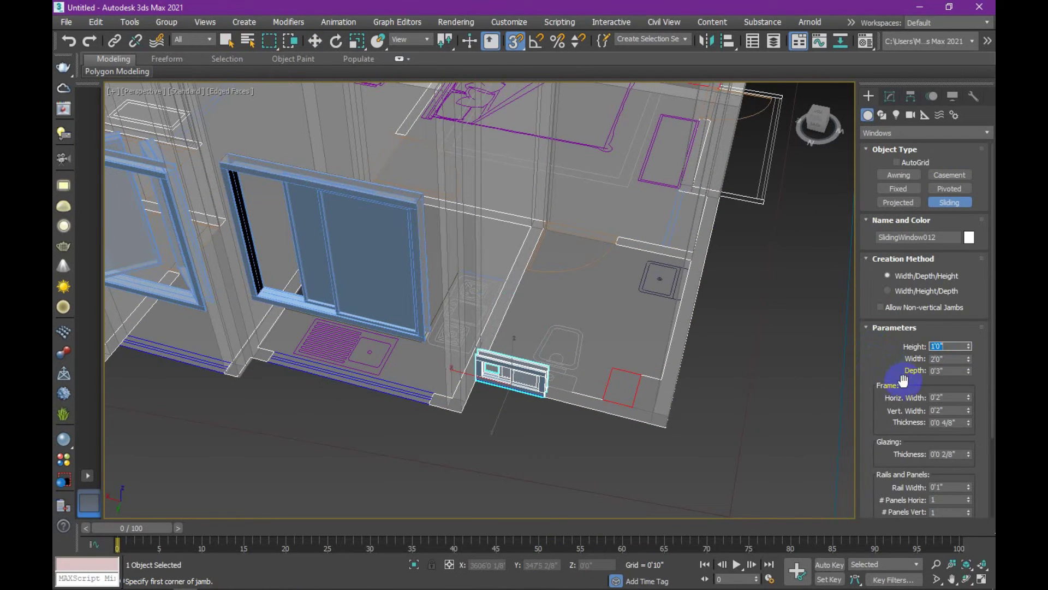
right_click(690, 437)
- Move the view to the bedroom and switch the object category to Doors
middle_drag(683, 430, 475, 386)
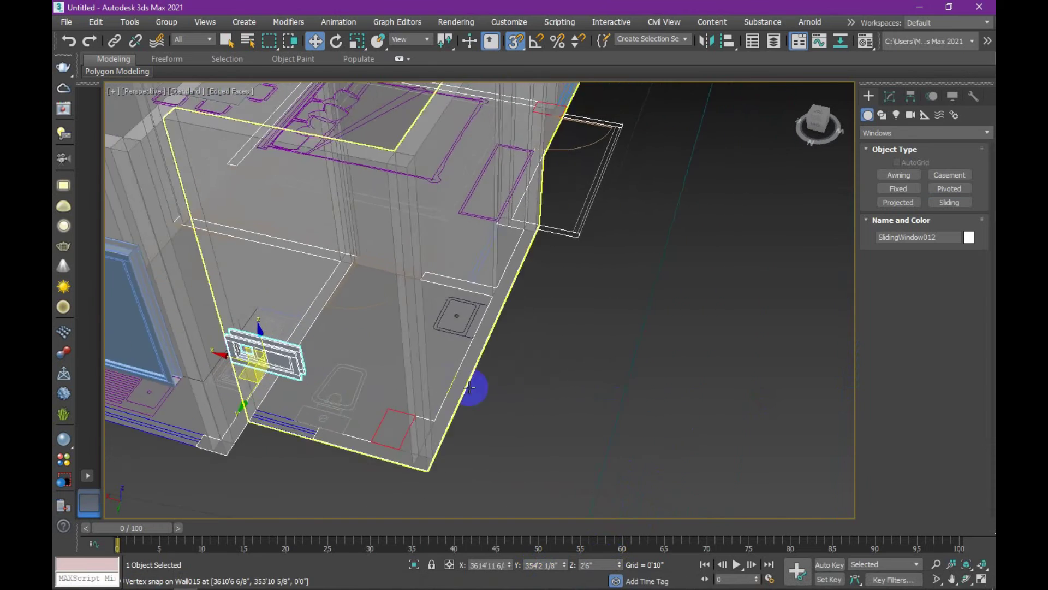
scroll(475, 386, up, 5)
click(928, 133)
click(917, 218)
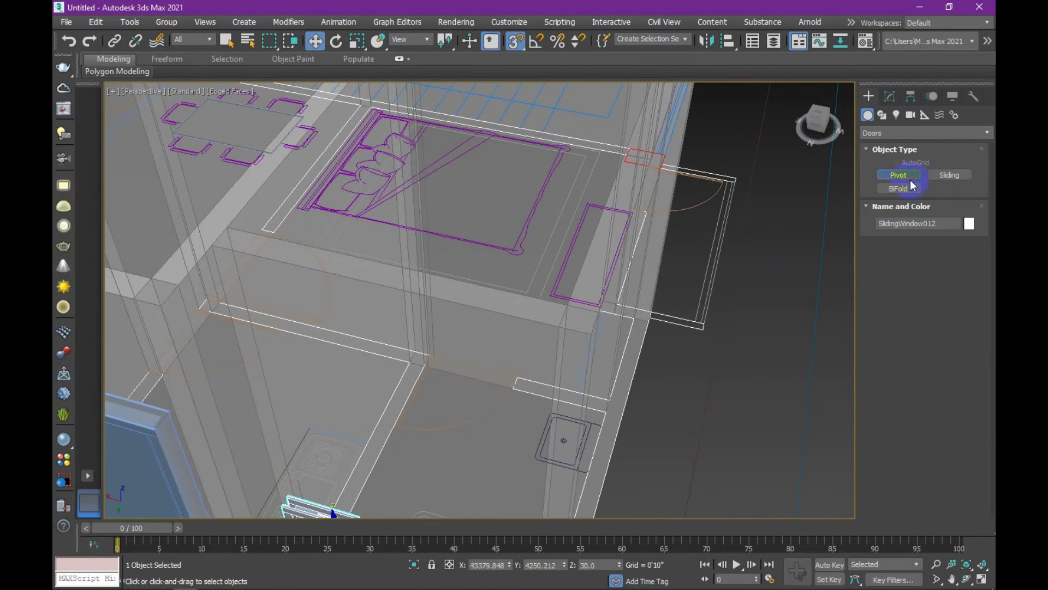
- Create a 7'0" pivot door in the bedroom opening with hinge and swing flipped
click(913, 186)
drag(429, 358, 516, 380)
click(510, 379)
click(934, 332)
text(7)
key(Return)
click(901, 392)
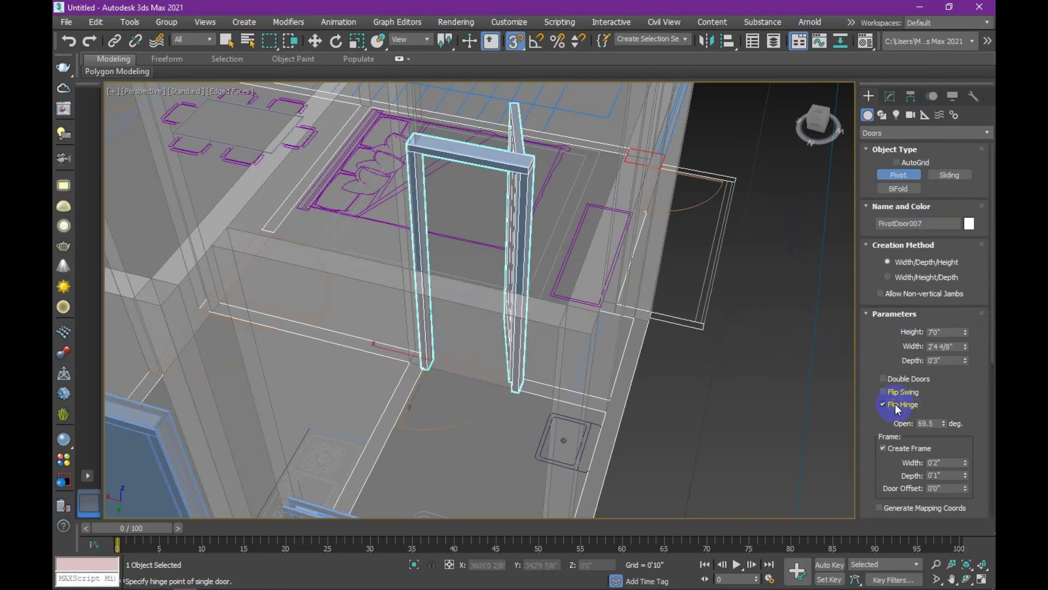
click(901, 404)
scroll(808, 322, down, 2)
- Add a second 7'0" pivot door, flipped and swung partly closed
mouse_move(808, 322)
middle_down()
mouse_move(741, 285)
mouse_move(737, 299)
mouse_move(682, 306)
mouse_move(613, 285)
mouse_move(645, 357)
mouse_move(613, 316)
middle_up()
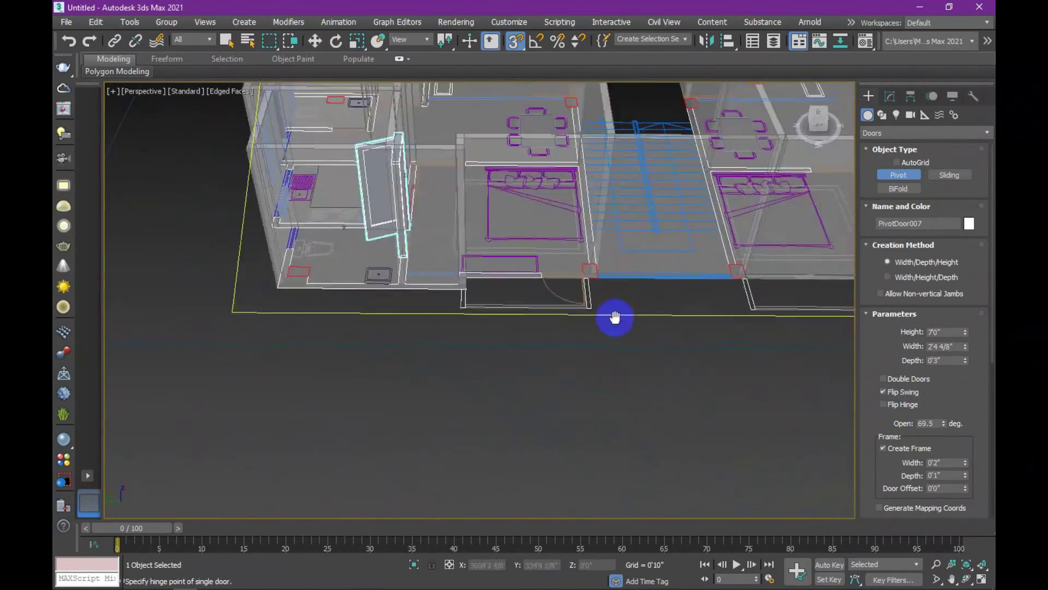
scroll(457, 334, up, 3)
drag(448, 324, 549, 334)
click(551, 330)
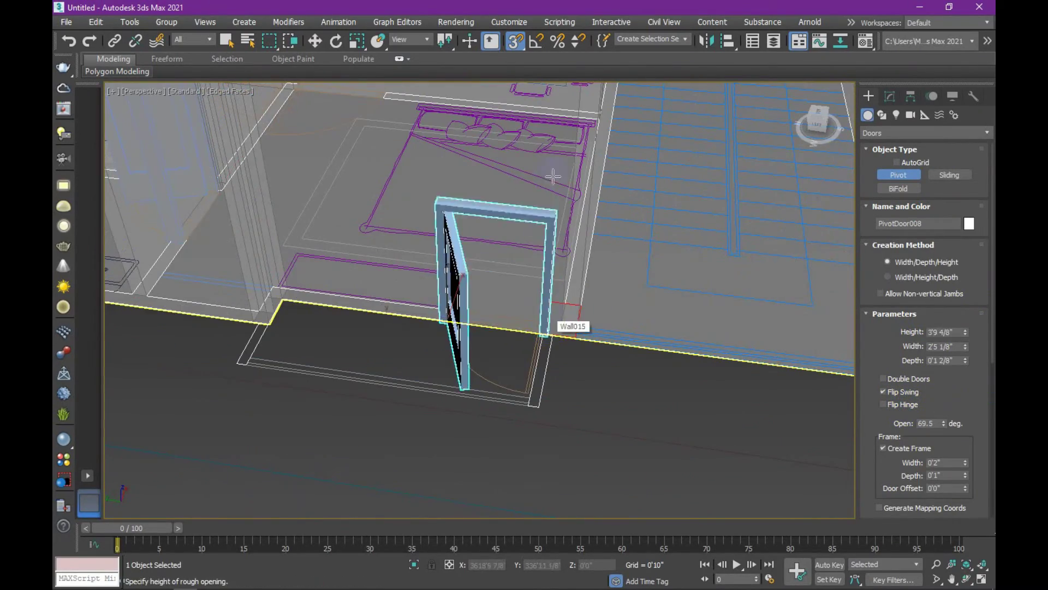
click(943, 318)
text(7')
key(Return)
click(896, 392)
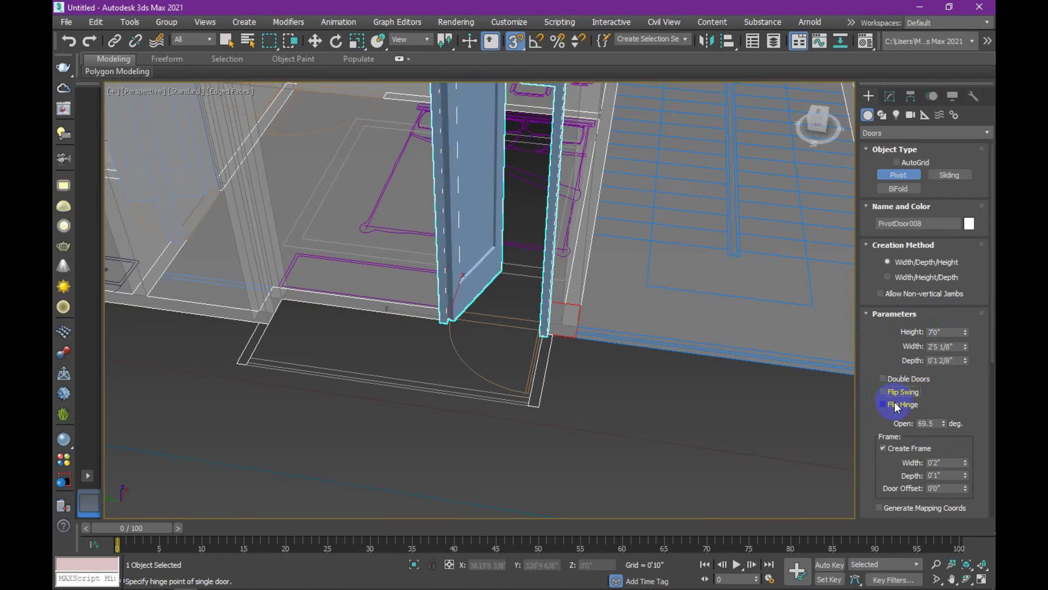
click(896, 389)
drag(944, 423, 933, 458)
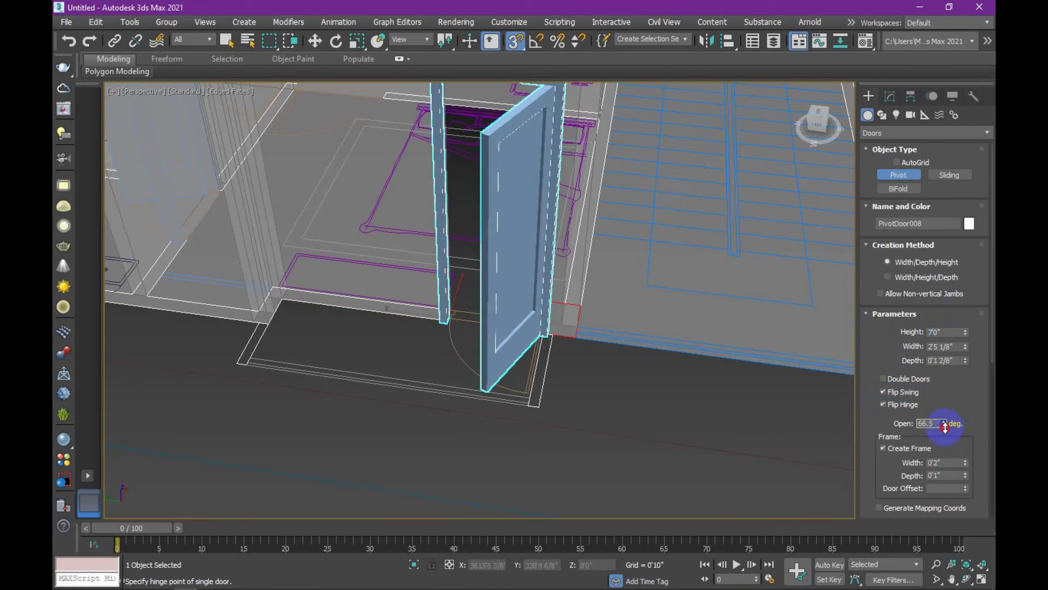
right_click(736, 394)
- Orbit and zoom around the building to view the next opening
scroll(737, 393, down, 8)
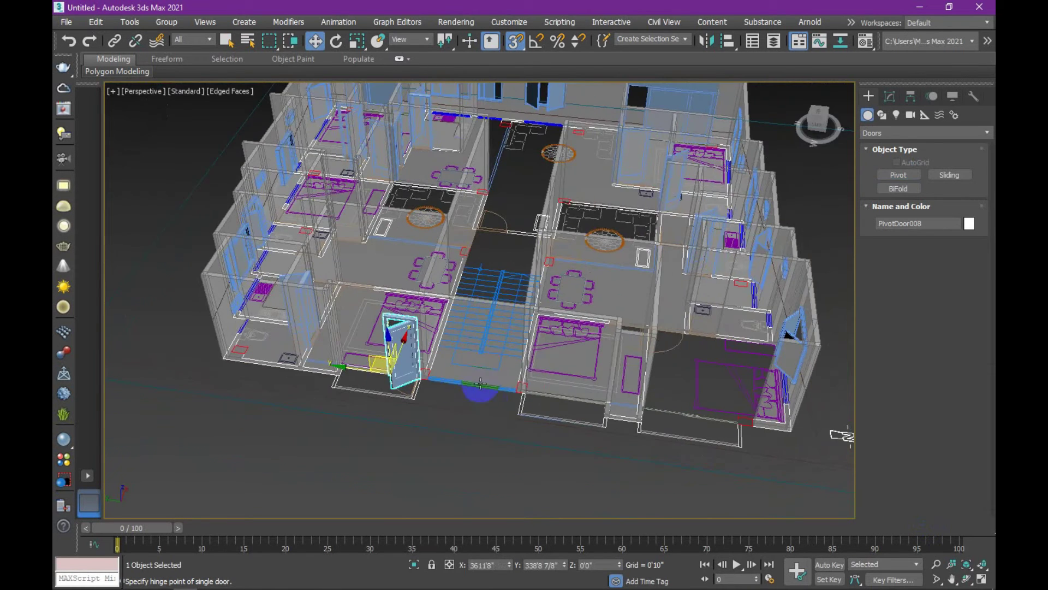
mouse_move(529, 376)
middle_down()
mouse_move(526, 362)
mouse_move(546, 383)
middle_up()
scroll(600, 404, up, 4)
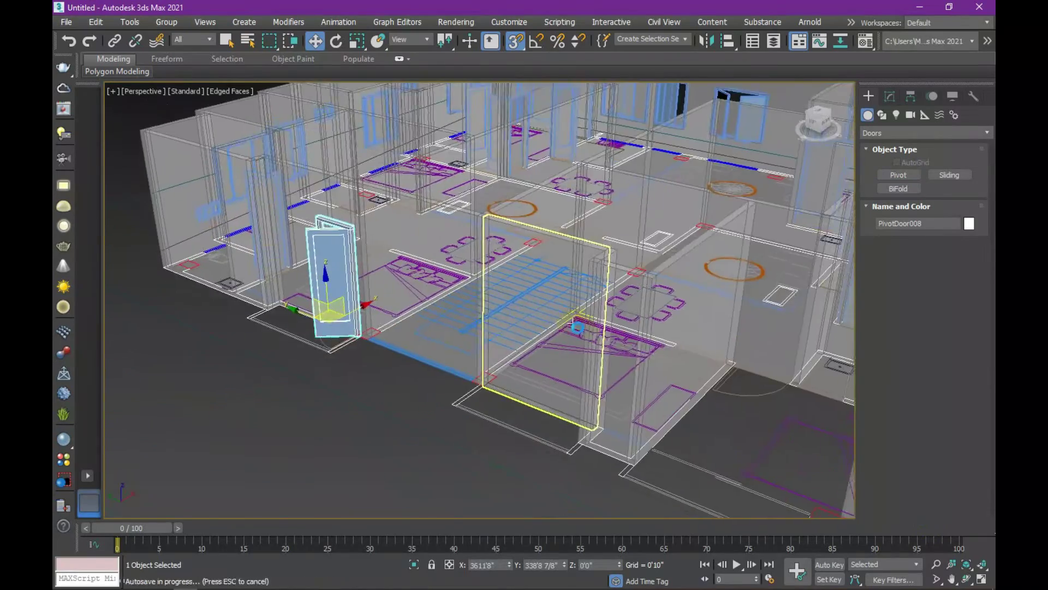
scroll(645, 431, up, 3)
alt+middle_drag(648, 417, 709, 356)
scroll(541, 388, up, 5)
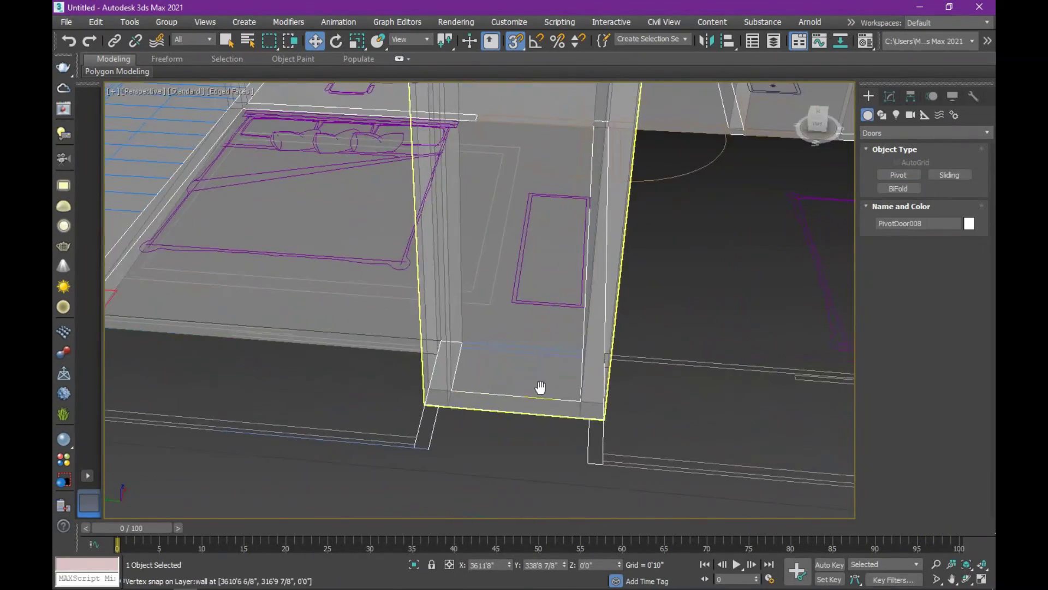
scroll(534, 393, down, 5)
scroll(512, 387, up, 2)
scroll(513, 386, up, 5)
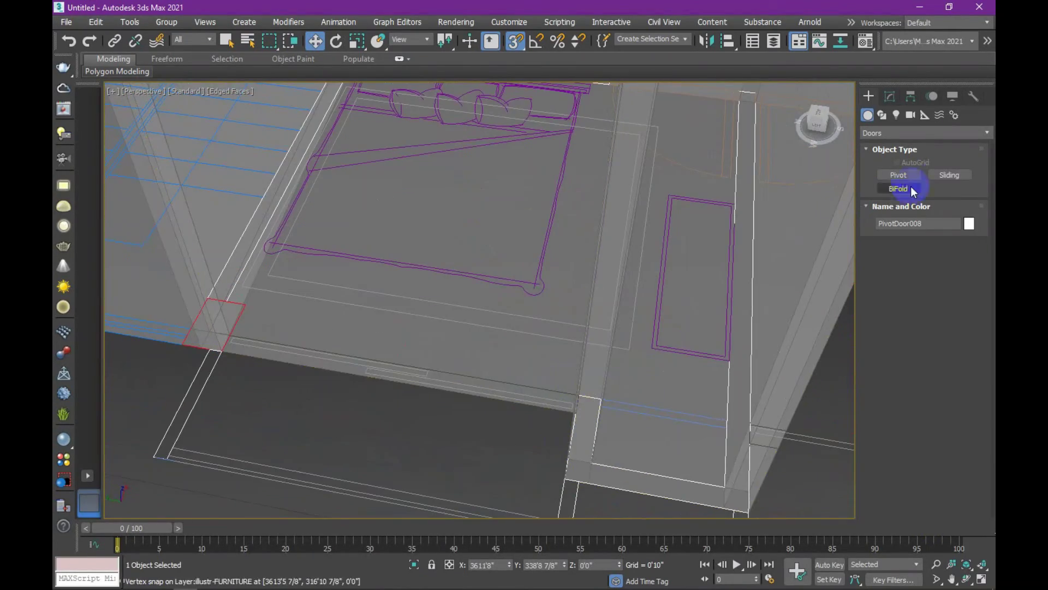
- Create a 7'0" sliding door across the opening with front and back flipped
click(950, 174)
drag(216, 348, 567, 408)
click(568, 405)
alt+middle_drag(568, 405, 498, 336)
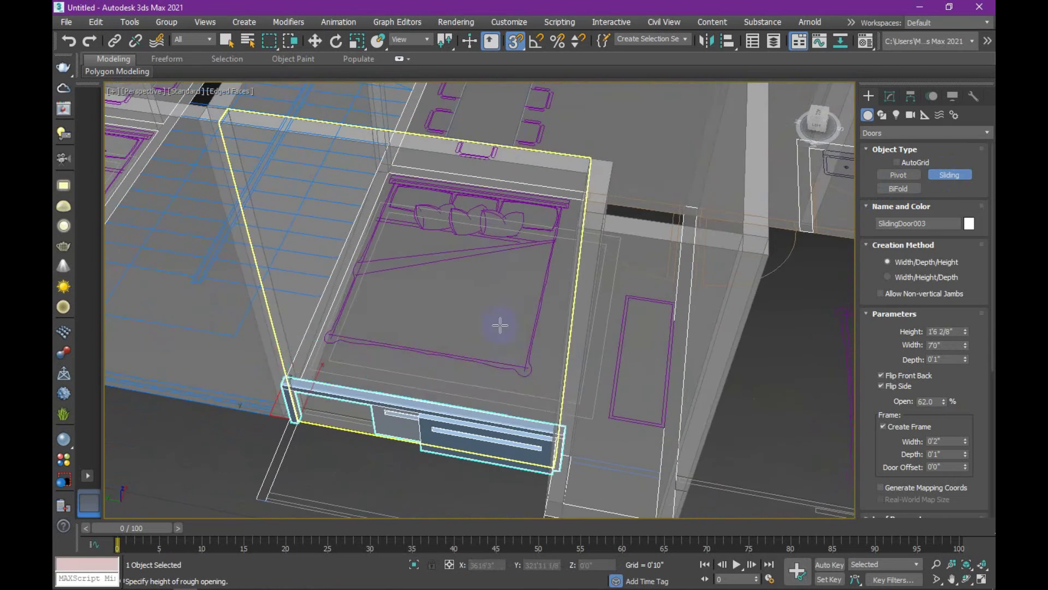
click(935, 332)
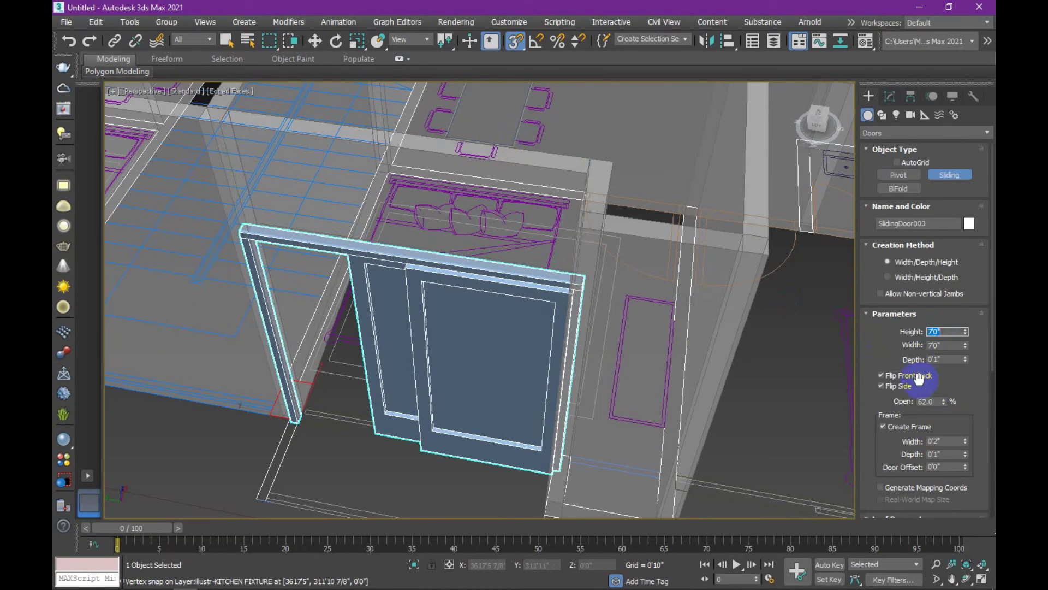
click(919, 376)
key(w)
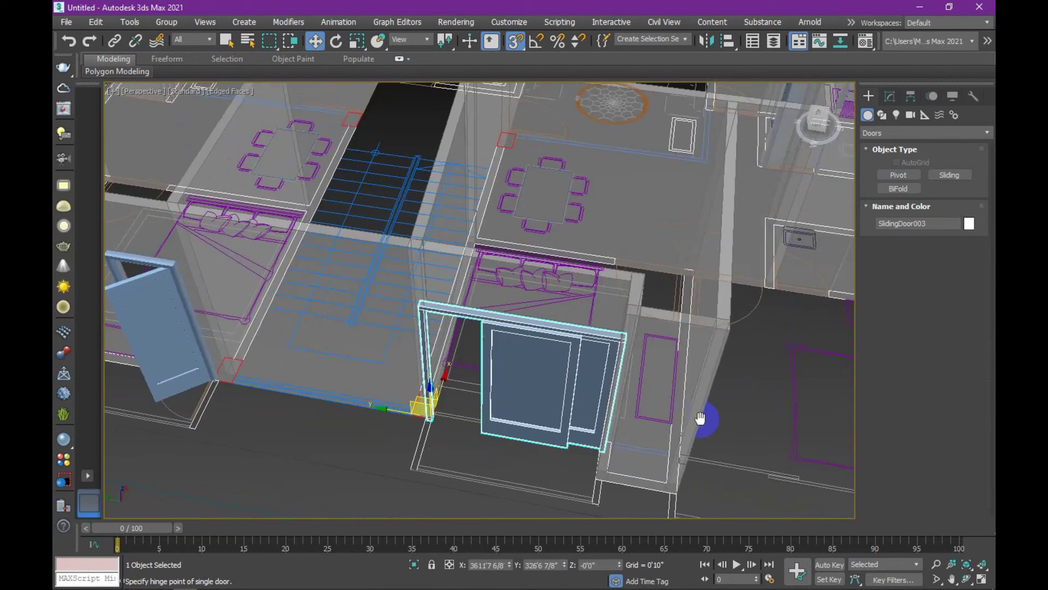
- Start a new AEC Extended wall at the opening's corner
alt+middle_drag(697, 421, 619, 450)
click(922, 134)
click(903, 335)
click(899, 188)
click(358, 408)
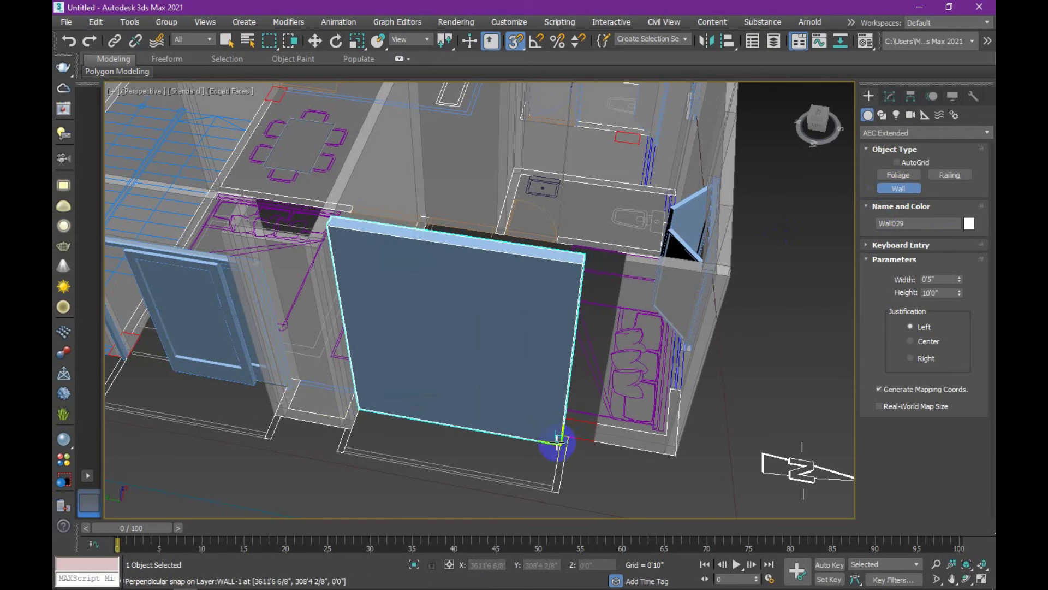
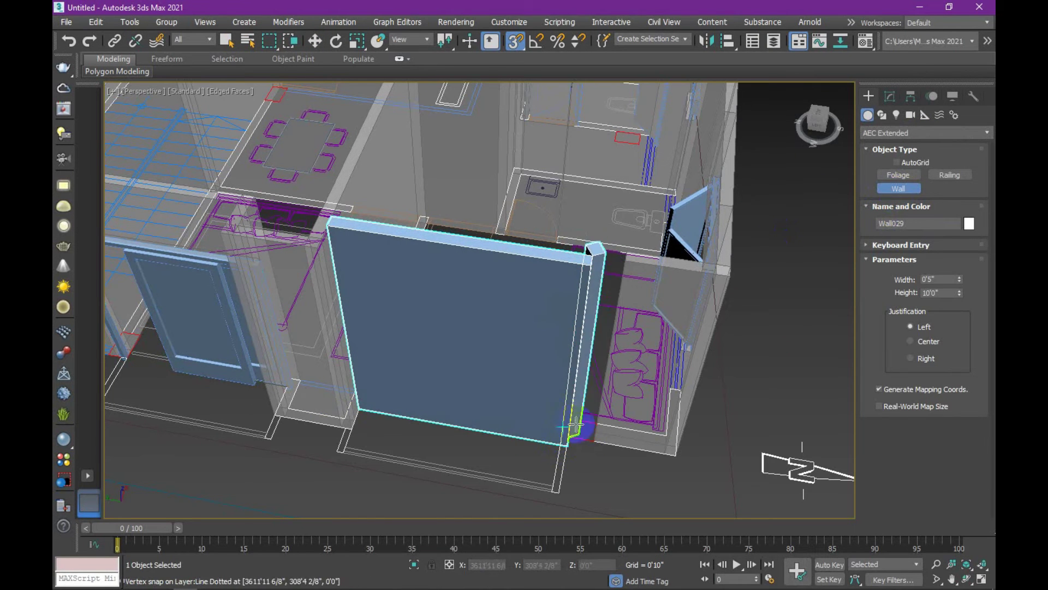
- Finish a short right-justified wall that closes the corner
scroll(552, 428, up, 3)
scroll(492, 426, up, 3)
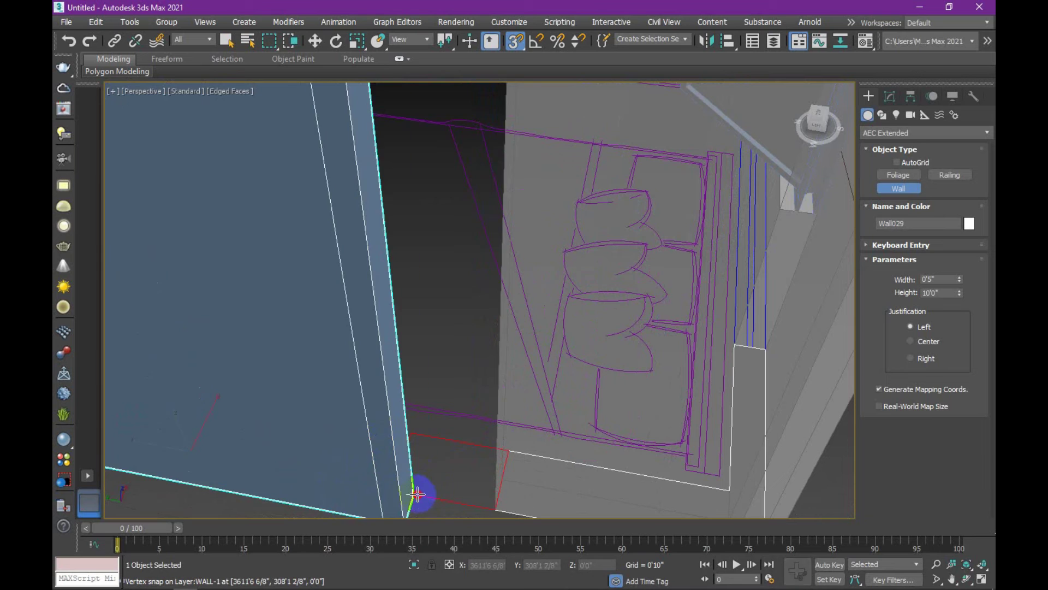
middle_drag(338, 501, 448, 409)
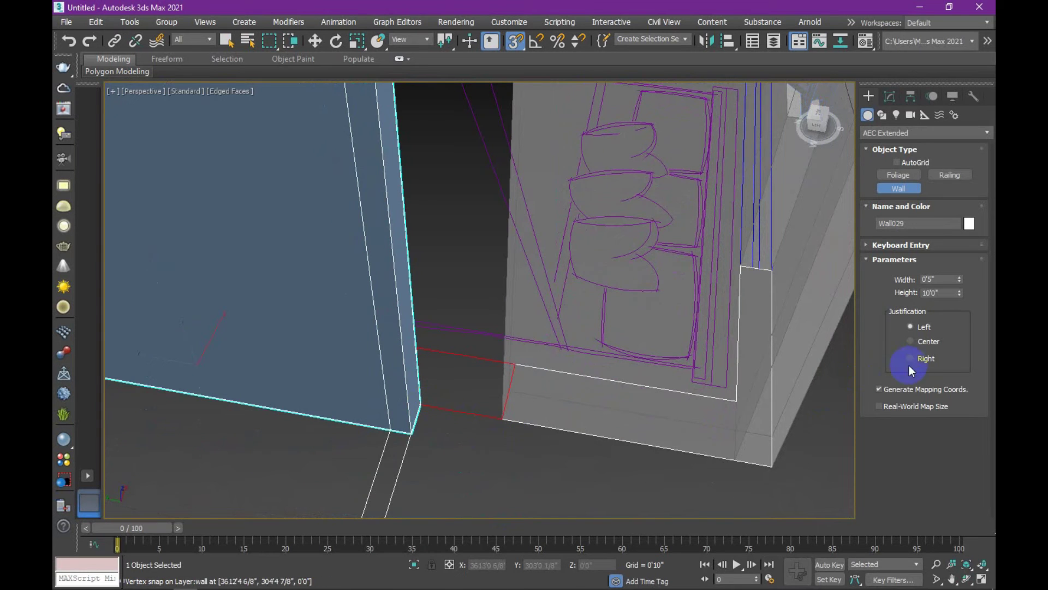
click(910, 367)
click(490, 420)
scroll(487, 441, down, 5)
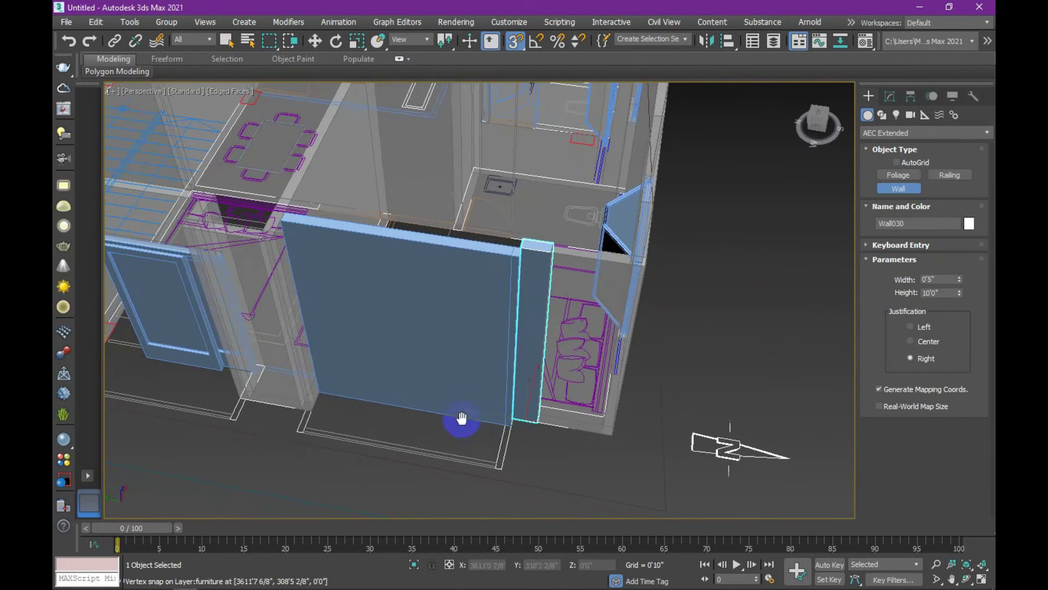
- Draw a sliding door about 7'5" wide across the wall opening
click(911, 132)
click(906, 217)
click(949, 174)
drag(316, 391, 377, 400)
click(502, 426)
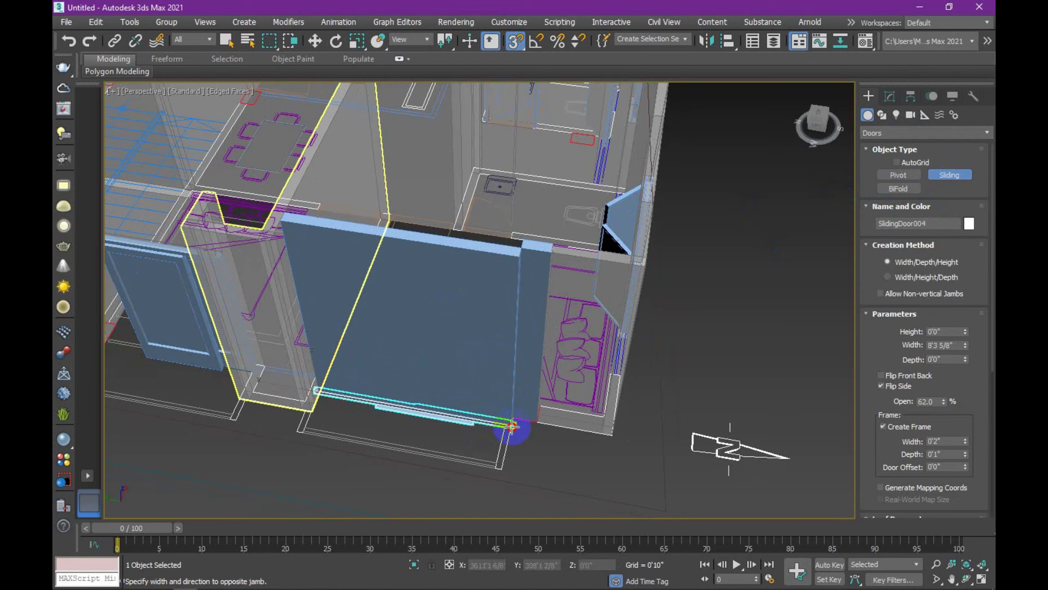
scroll(503, 419, up, 5)
scroll(519, 428, down, 5)
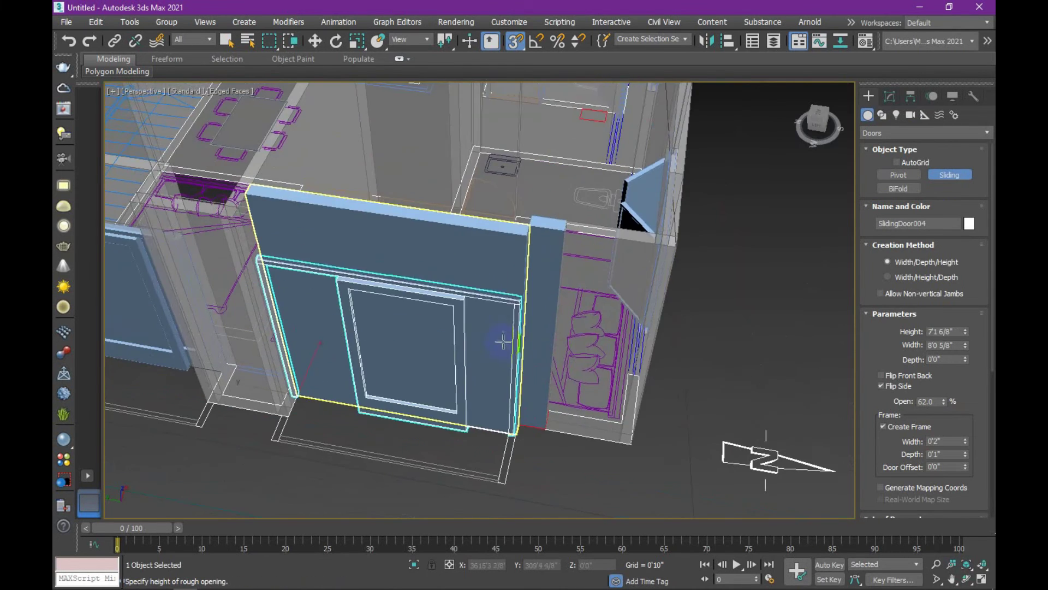
scroll(499, 339, up, 5)
- Set the sliding door's depth and give it a 7' height
click(627, 460)
scroll(625, 333, down, 3)
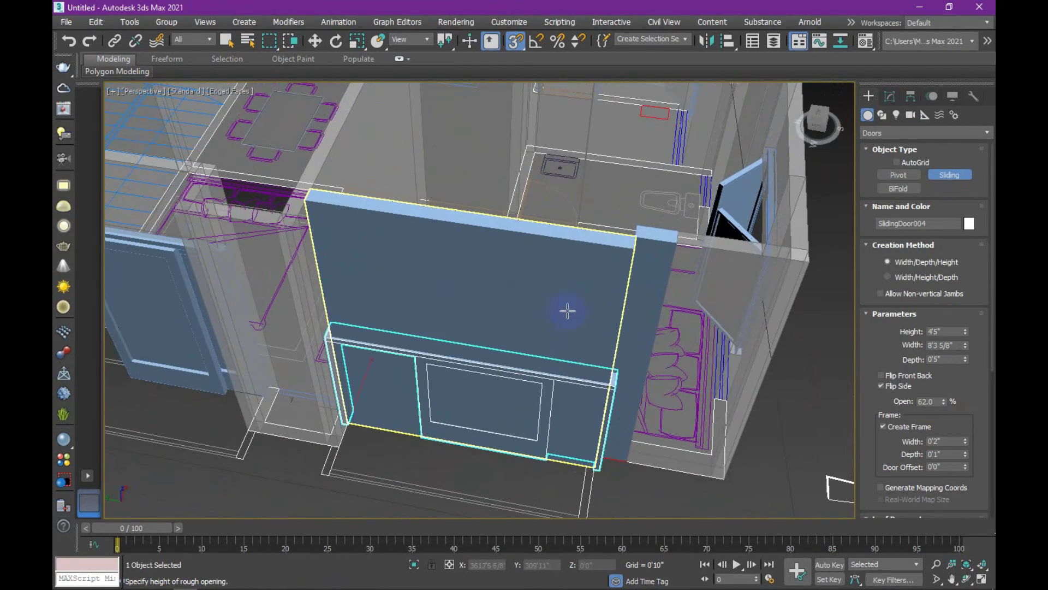
scroll(567, 309, down, 3)
click(793, 347)
text(7')
key(Return)
- Orbit and pan around the building to inspect the new sliding door and interior walls
scroll(627, 363, up, 3)
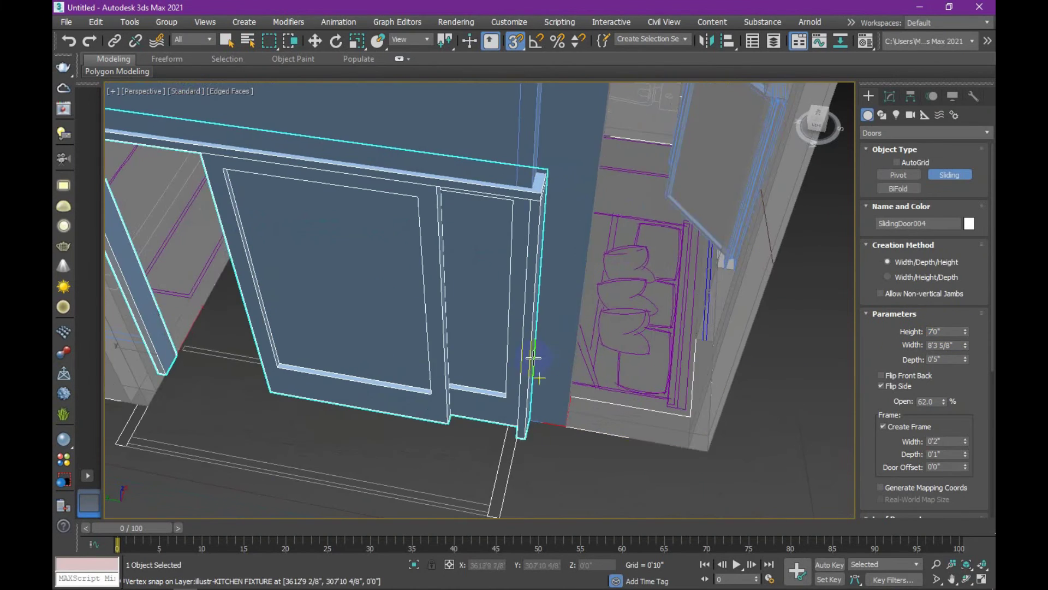
scroll(538, 374, up, 2)
drag(964, 351, 965, 353)
scroll(328, 327, down, 4)
scroll(295, 338, down, 2)
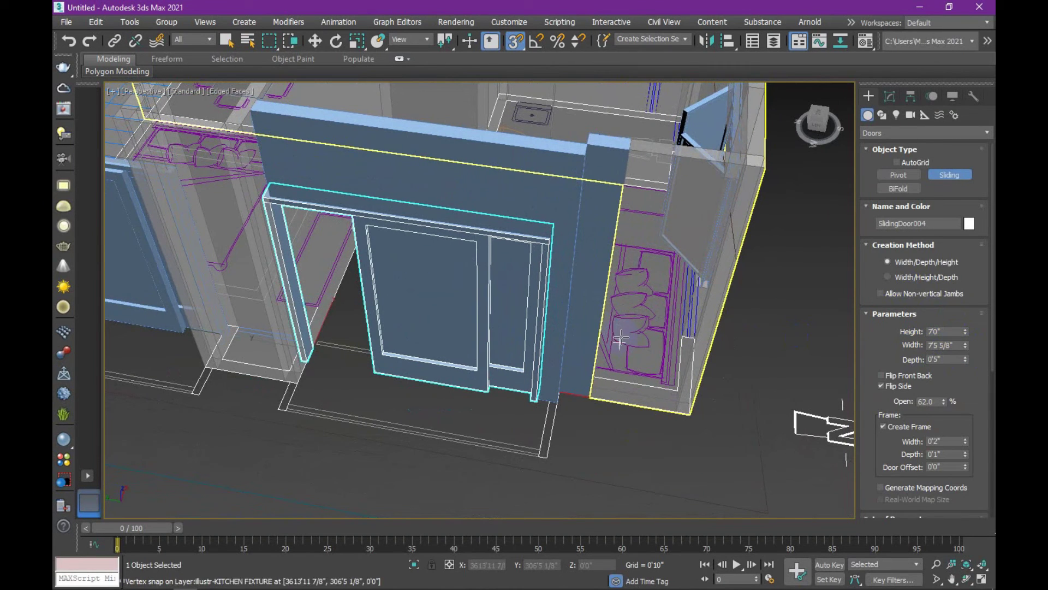
key(w)
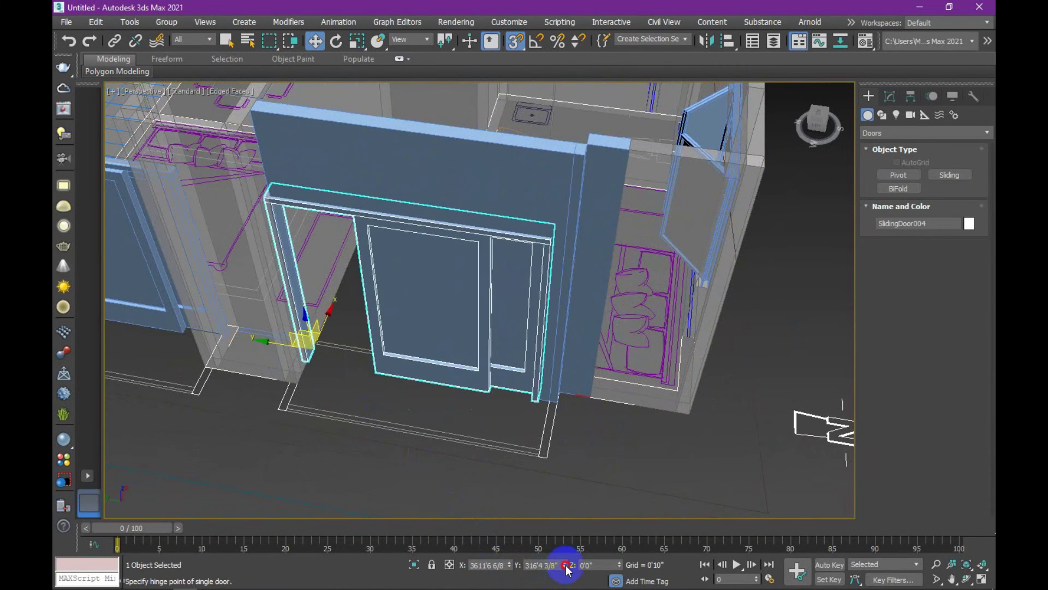
middle_drag(461, 432, 443, 432)
scroll(546, 439, down, 5)
scroll(612, 423, down, 3)
mouse_move(628, 403)
alt+middle_down()
mouse_move(480, 370)
mouse_move(414, 387)
alt+middle_up()
scroll(413, 388, up, 5)
mouse_move(693, 290)
alt+middle_down()
mouse_move(697, 369)
mouse_move(690, 351)
alt+middle_up()
- Draw a 7'0" pivot door in the wall with its hinge flipped
scroll(605, 301, up, 4)
drag(604, 301, 603, 323)
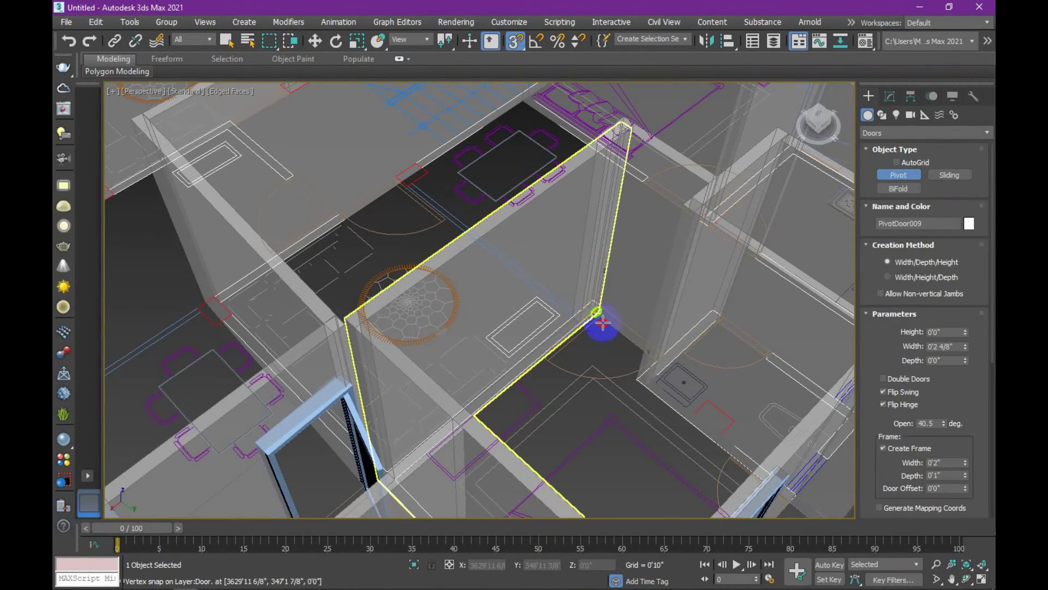
click(664, 353)
click(667, 224)
click(931, 333)
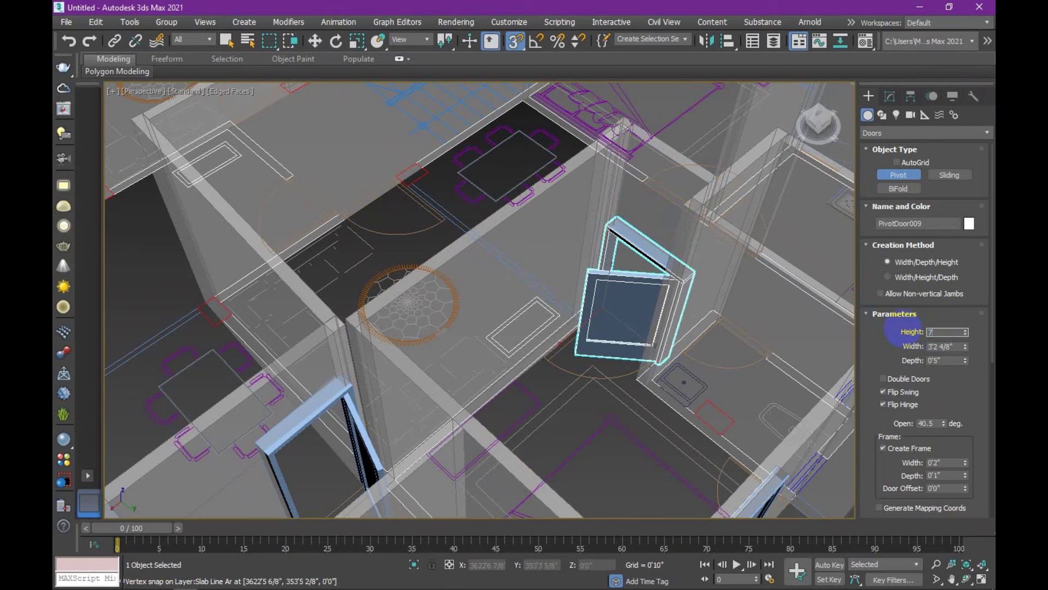
text(0)
key(Return)
click(906, 405)
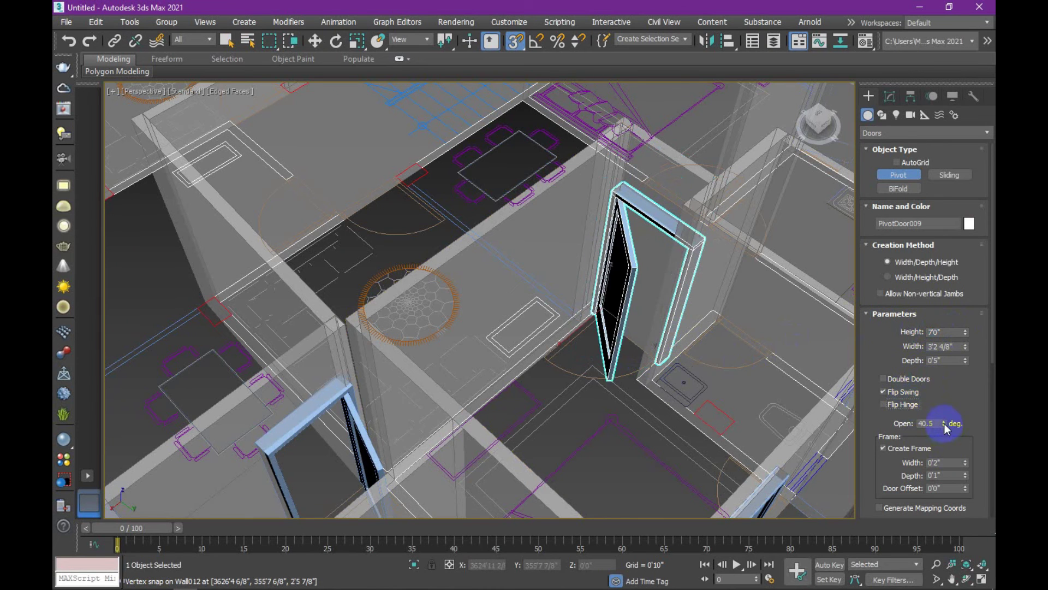
- Draw a second 7'0" pivot door in the next wall opening
drag(715, 324, 765, 346)
click(765, 346)
click(797, 218)
middle_drag(737, 302, 626, 305)
text(0)
key(Return)
mouse_move(683, 355)
alt+middle_down()
mouse_move(716, 335)
mouse_move(481, 468)
alt+middle_up()
- Add pivot door PivotDoor011 at 7'0" with its swing flipped
drag(382, 410, 433, 444)
click(439, 327)
click(904, 393)
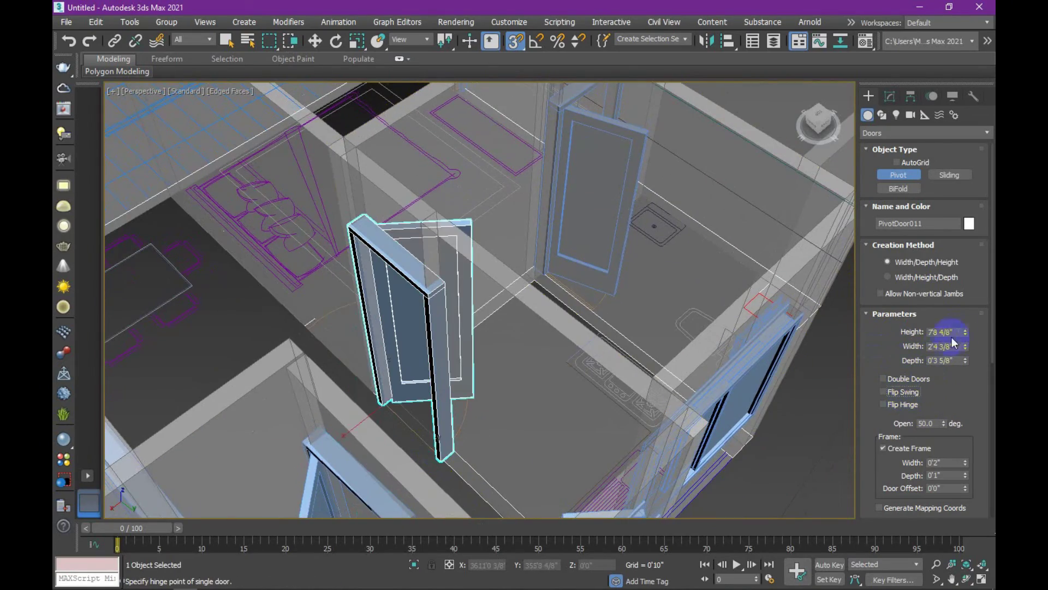
key(Return)
scroll(577, 274, down, 5)
mouse_move(577, 274)
alt+middle_down()
mouse_move(277, 306)
mouse_move(578, 420)
mouse_move(470, 339)
mouse_move(540, 374)
mouse_move(518, 349)
alt+middle_up()
scroll(518, 350, up, 5)
- Add PivotDoor012 by the stairs, plus a 7'0" by 3'0" pivot door with flipped hinge
drag(353, 348, 327, 306)
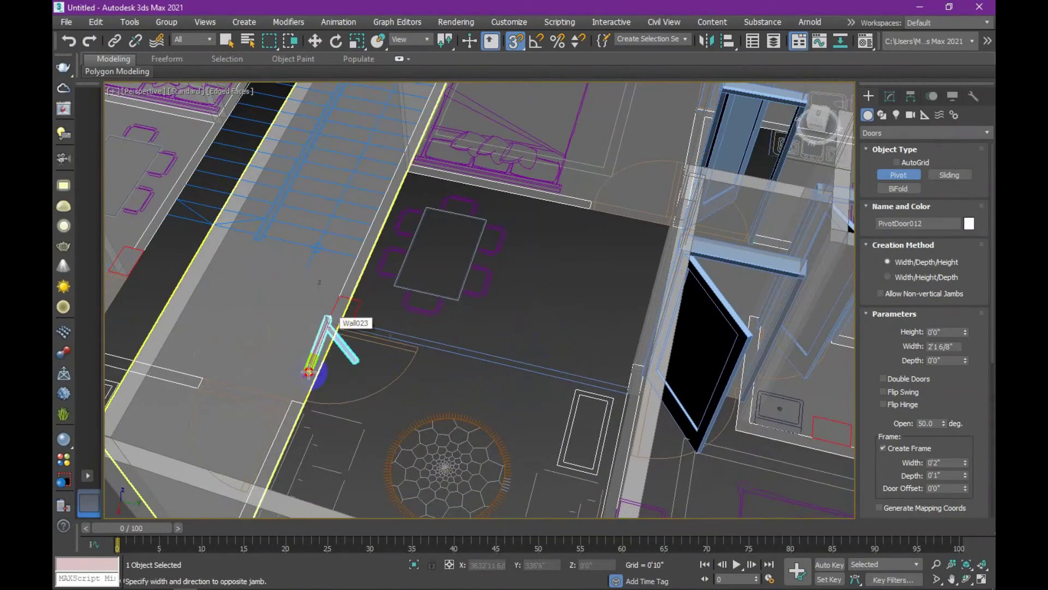
click(295, 298)
click(962, 263)
text(7)
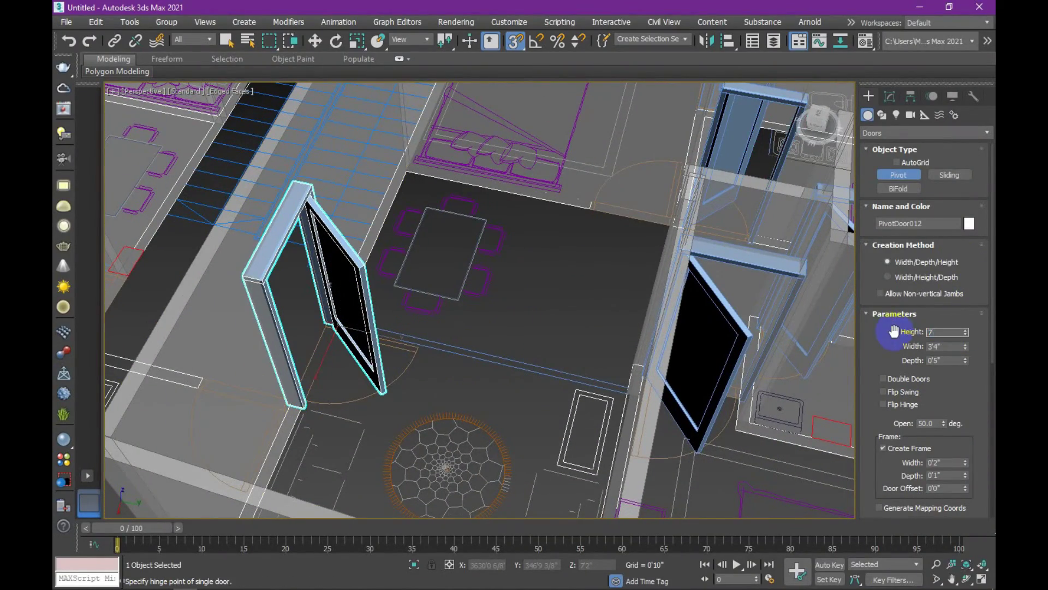
drag(589, 228, 649, 230)
right_click(667, 217)
drag(591, 207, 637, 221)
click(670, 221)
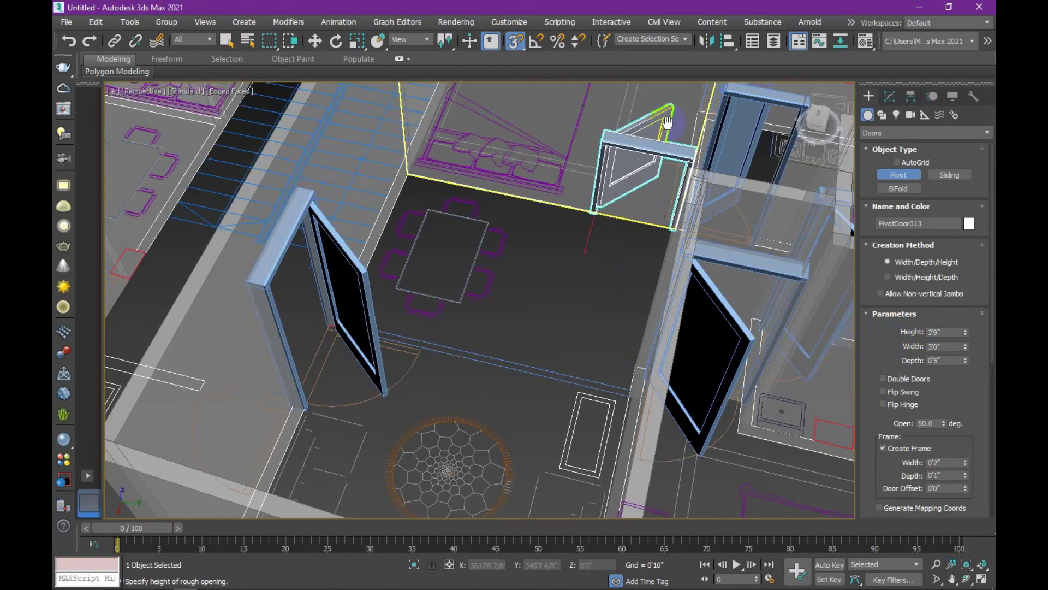
alt+middle_drag(669, 221, 636, 70)
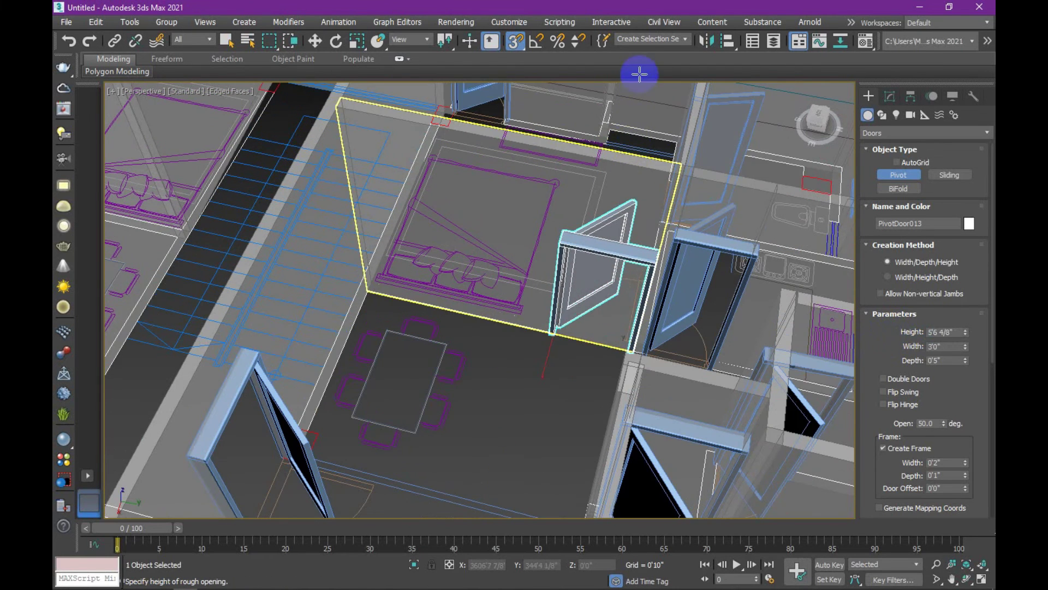
click(900, 401)
- Orbit, zoom and pan around the floor plan to inspect the new doors
drag(944, 423, 943, 407)
mouse_move(596, 327)
alt+middle_down()
mouse_move(579, 284)
mouse_move(503, 398)
mouse_move(524, 356)
alt+middle_up()
scroll(570, 269, up, 5)
scroll(570, 270, down, 10)
scroll(441, 392, up, 3)
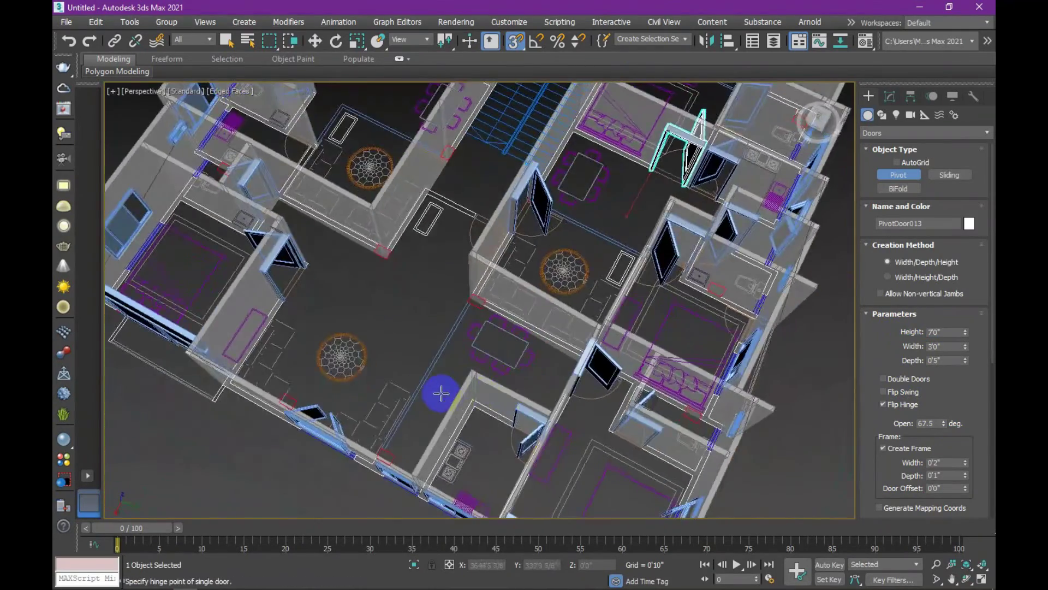
scroll(441, 393, up, 2)
scroll(431, 391, down, 4)
scroll(470, 309, up, 4)
middle_drag(470, 309, 389, 352)
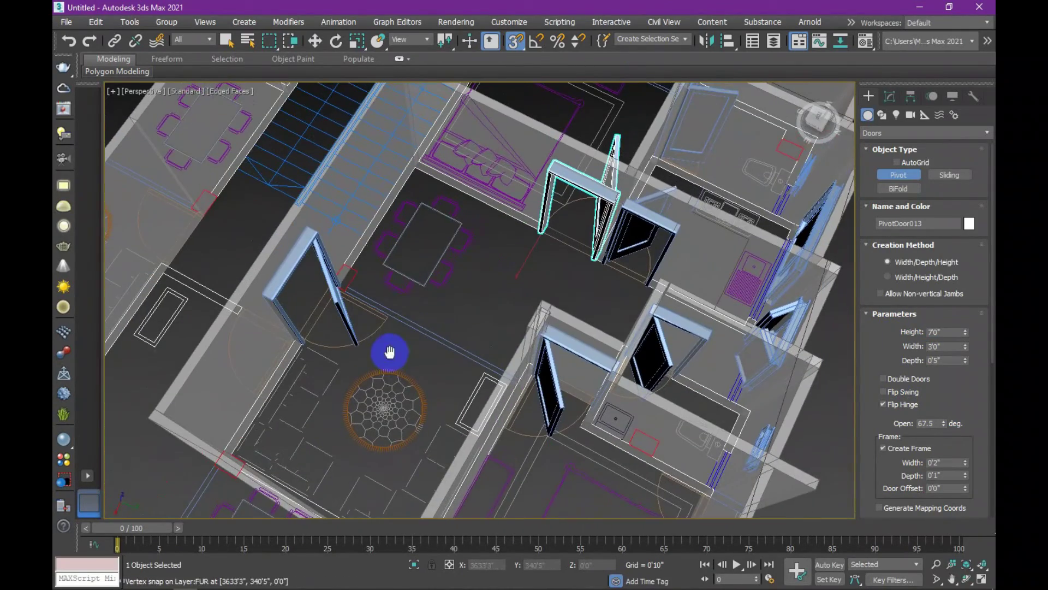
- Draw an AEC wall segment starting at the doorway corner
click(925, 133)
click(898, 227)
click(898, 188)
click(350, 289)
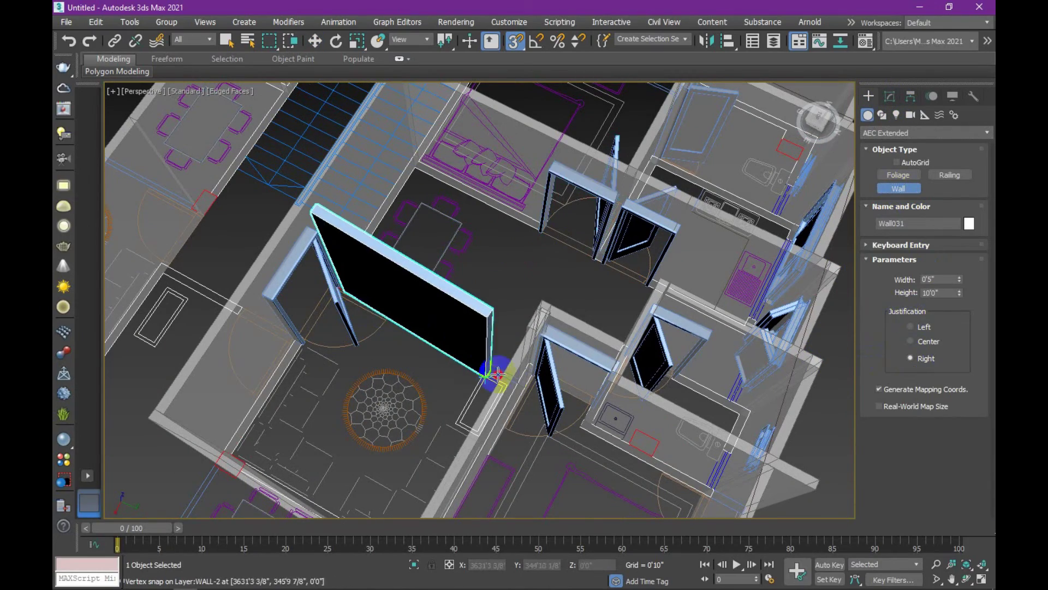
scroll(419, 358, down, 4)
scroll(482, 251, up, 4)
click(491, 267)
scroll(472, 350, up, 2)
scroll(458, 336, up, 3)
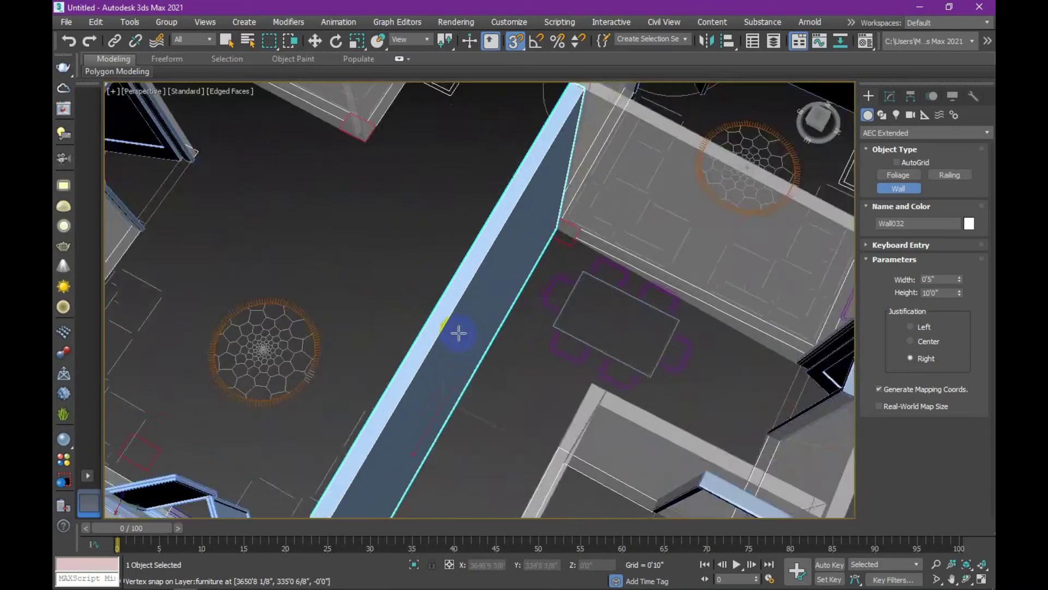
scroll(456, 332, up, 2)
right_click(625, 321)
- Draw a short wall from the doorway corner to the adjacent wall, closing the gap
scroll(601, 306, down, 4)
scroll(836, 218, up, 5)
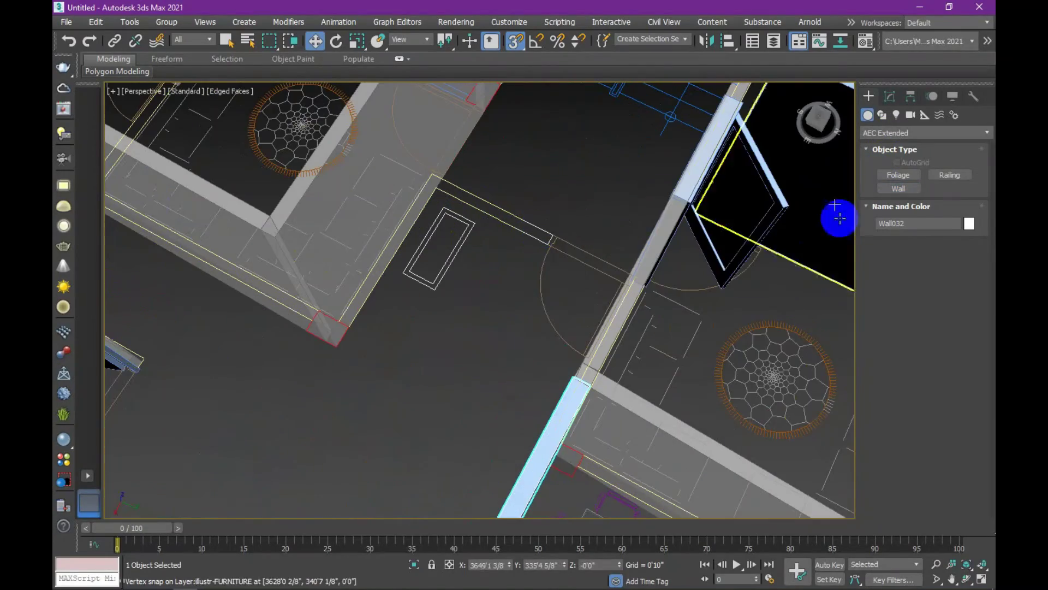
click(625, 295)
click(444, 185)
click(629, 285)
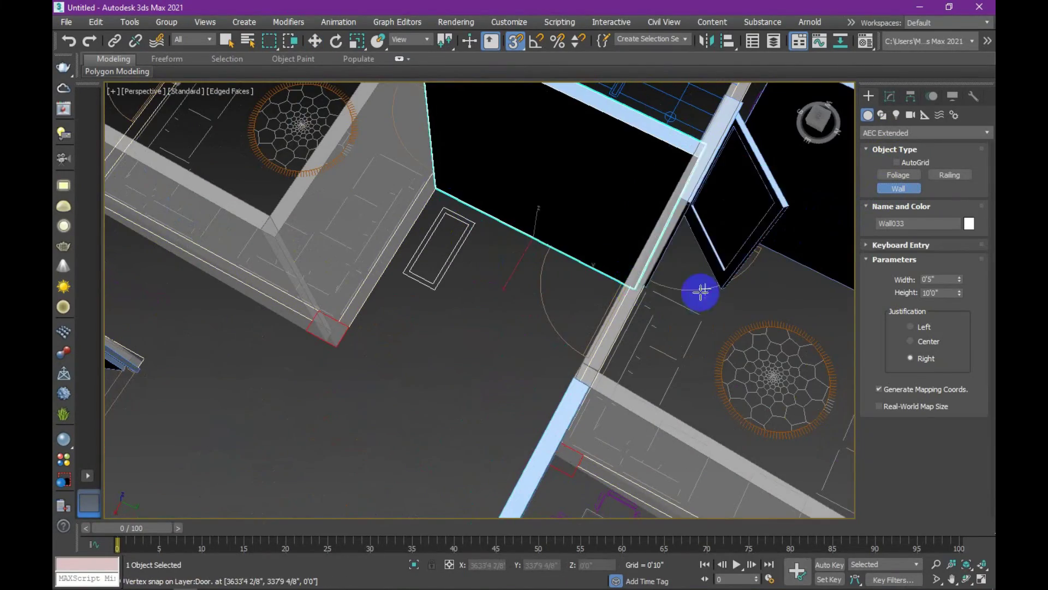
right_click(700, 292)
scroll(830, 468, down, 3)
alt+middle_drag(831, 468, 444, 382)
scroll(443, 384, up, 2)
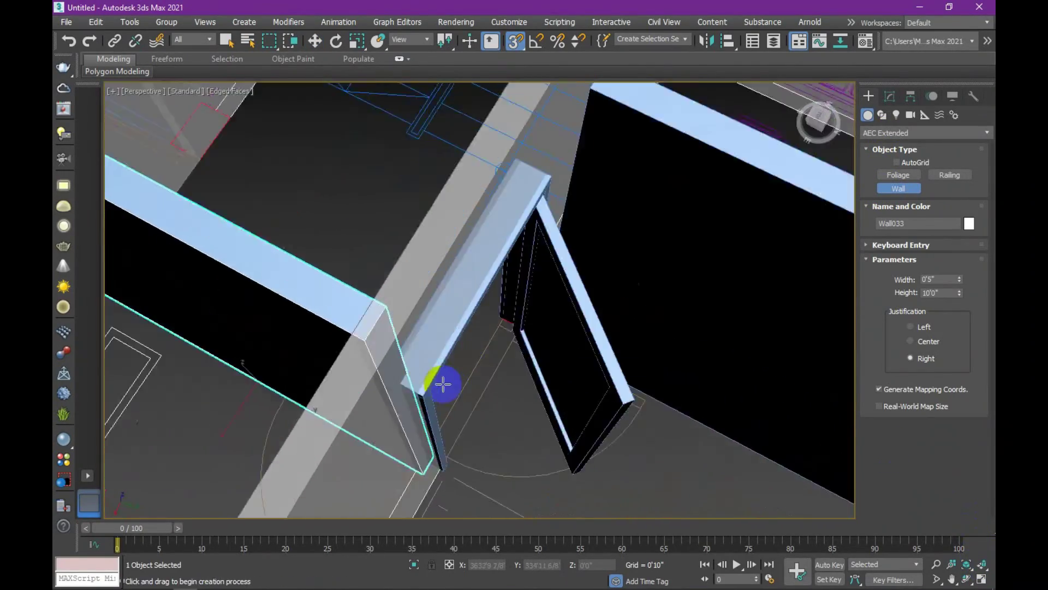
scroll(443, 384, up, 2)
scroll(499, 429, down, 5)
scroll(510, 398, up, 2)
- Place a 7'0" pivot door, about 3'4 2/8" wide, in the opening with Flip Swing on
click(868, 96)
click(923, 133)
click(903, 249)
click(898, 175)
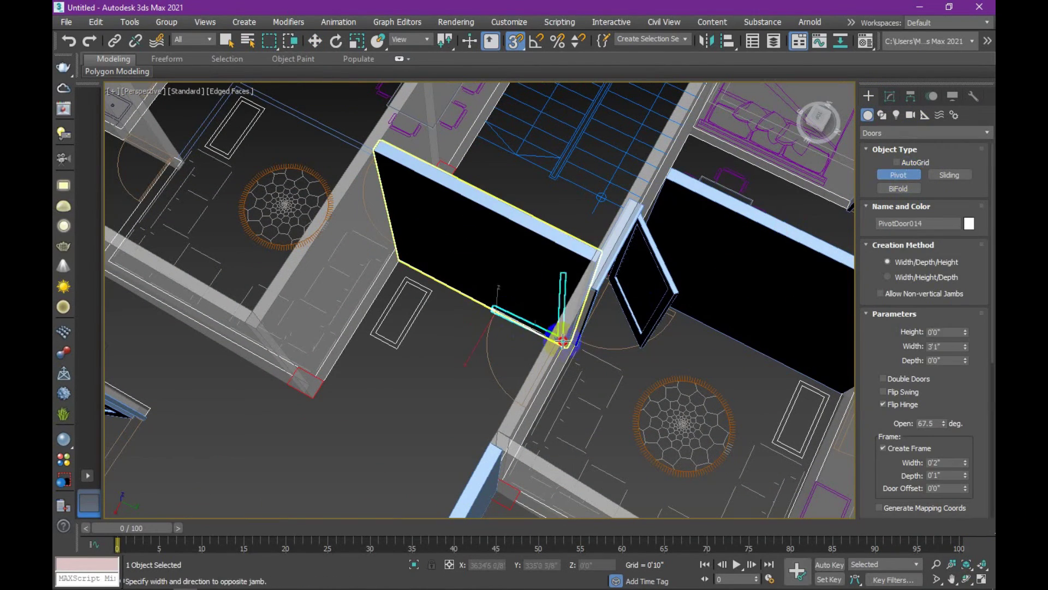
click(582, 167)
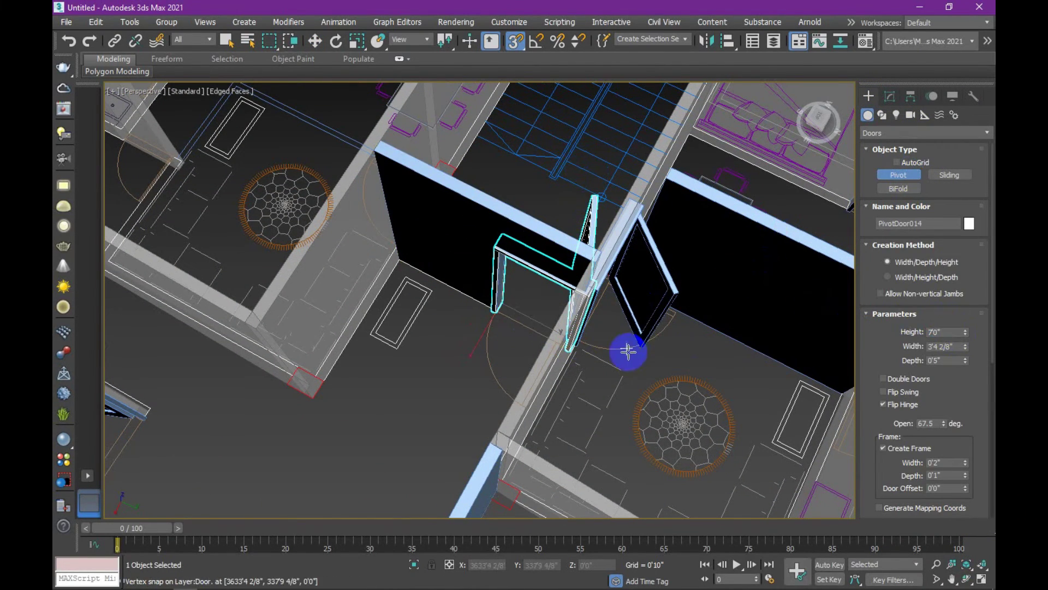
scroll(628, 351, down, 1)
click(883, 392)
scroll(596, 379, down, 3)
scroll(556, 381, down, 2)
scroll(568, 328, up, 5)
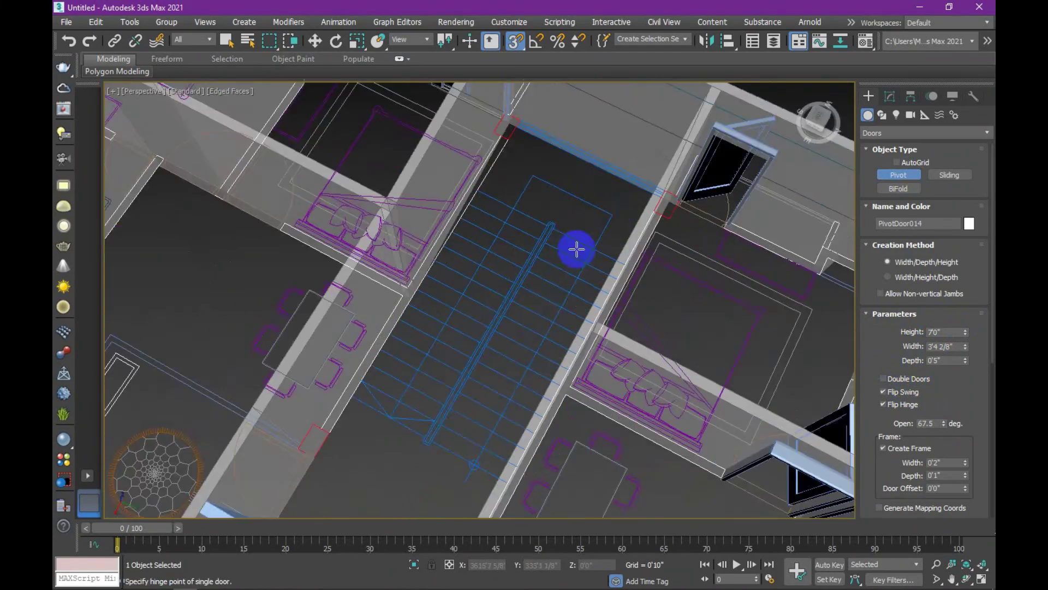
scroll(576, 249, down, 3)
scroll(655, 229, up, 3)
scroll(710, 218, up, 2)
- Drag a 15'11 1/8"-wide sliding door across the long central opening, set 68% open
click(950, 175)
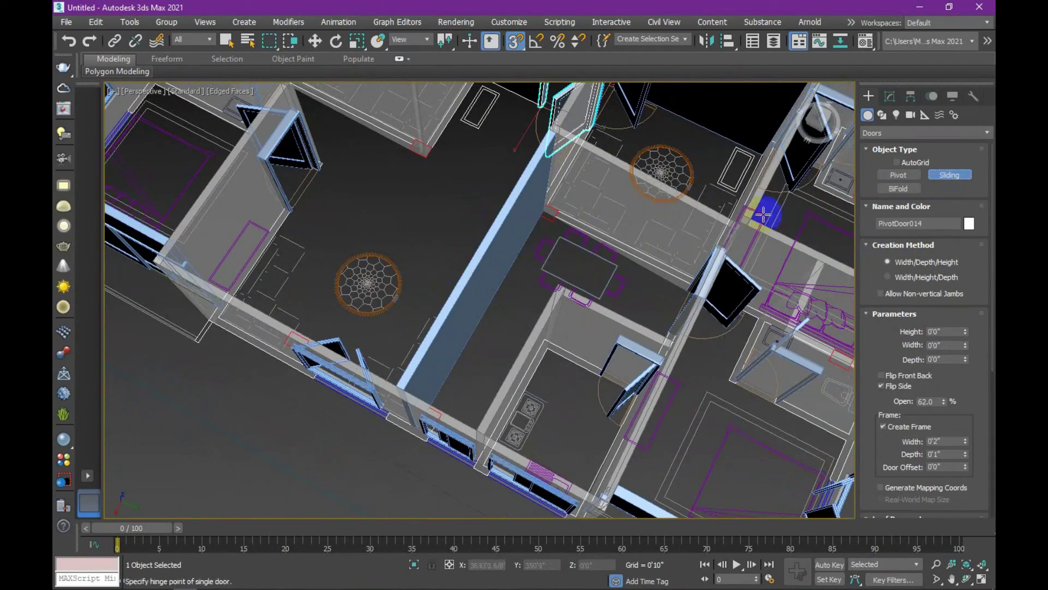
scroll(540, 216, up, 1)
drag(546, 227, 424, 377)
scroll(492, 304, up, 1)
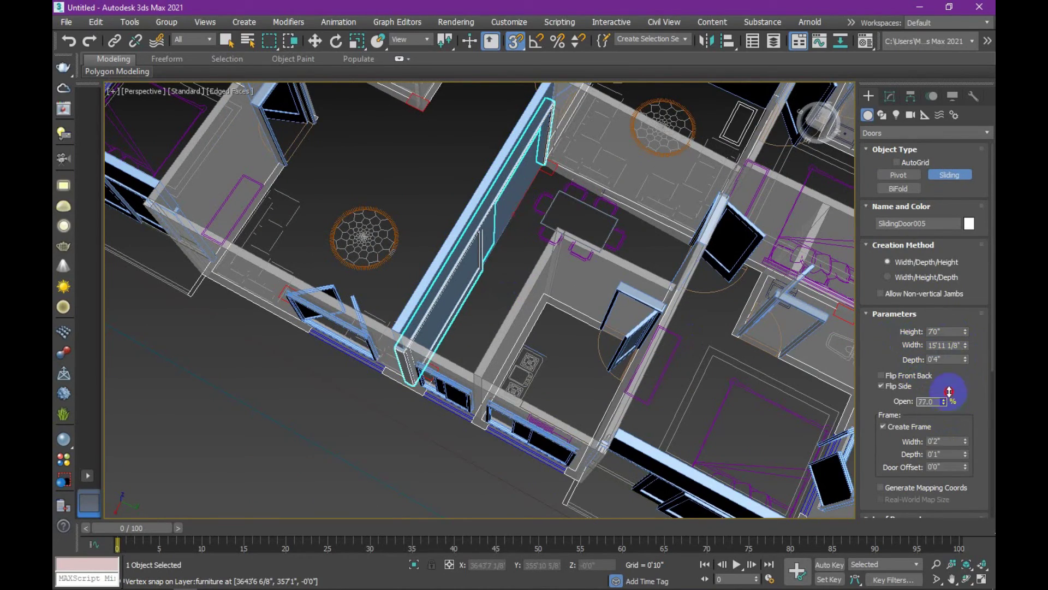
drag(950, 391, 949, 406)
scroll(475, 289, down, 2)
scroll(475, 288, up, 2)
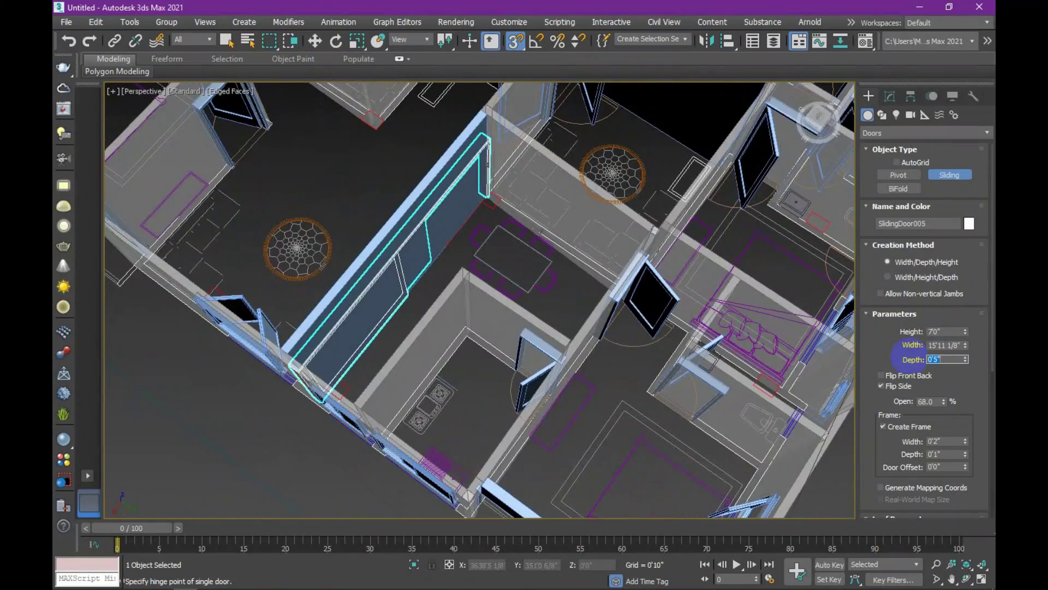
- Set the sliding door's depth to 0'4" and finish creating doors
mouse_move(510, 264)
alt+middle_down()
mouse_move(293, 231)
mouse_move(305, 235)
alt+middle_up()
click(965, 361)
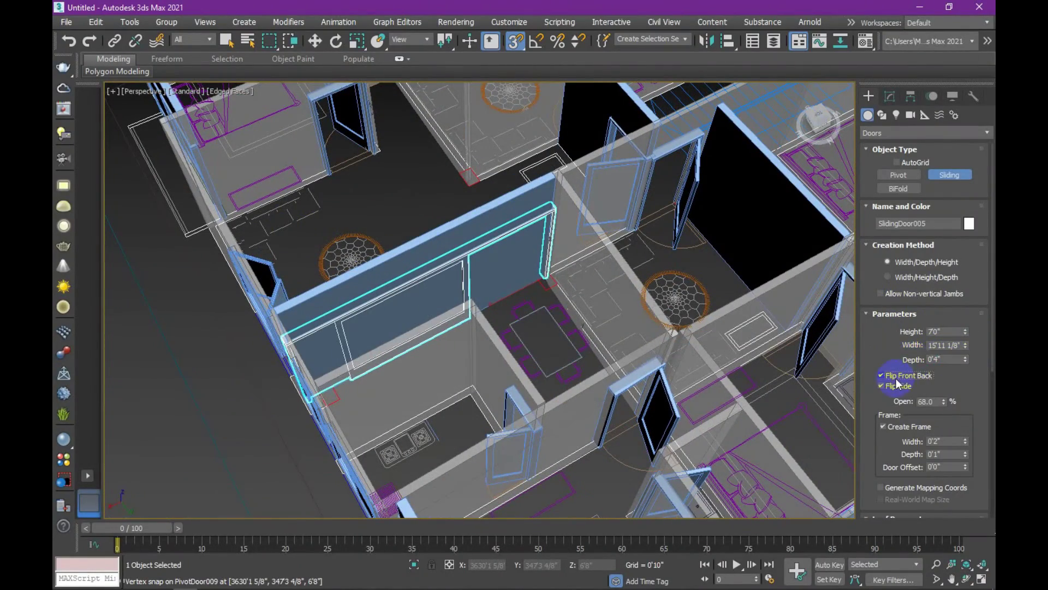
right_click(769, 331)
mouse_move(770, 332)
alt+middle_down()
mouse_move(515, 275)
mouse_move(583, 285)
mouse_move(524, 303)
mouse_move(637, 276)
alt+middle_up()
scroll(582, 286, up, 2)
scroll(531, 299, down, 2)
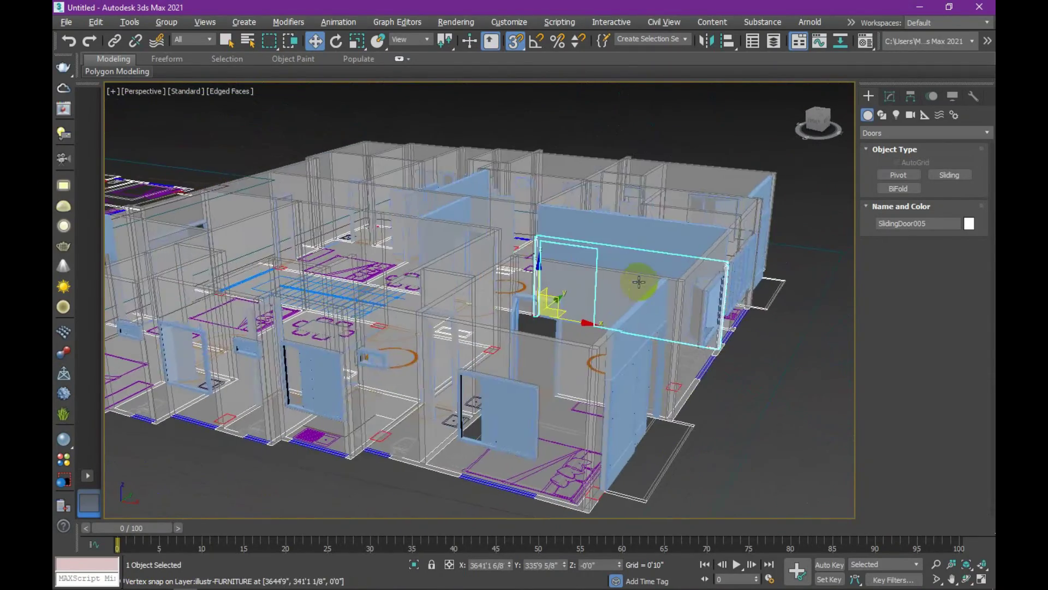
- Select Wall001 through Wall033 in Scene Explorer and turn off See-Through by object in Object Properties
click(753, 43)
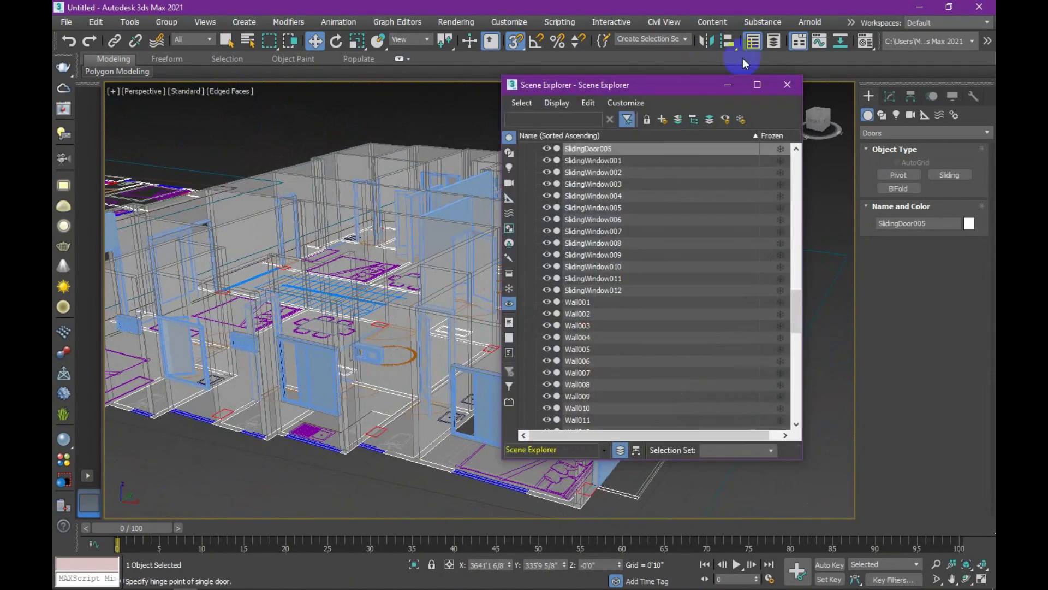
click(597, 302)
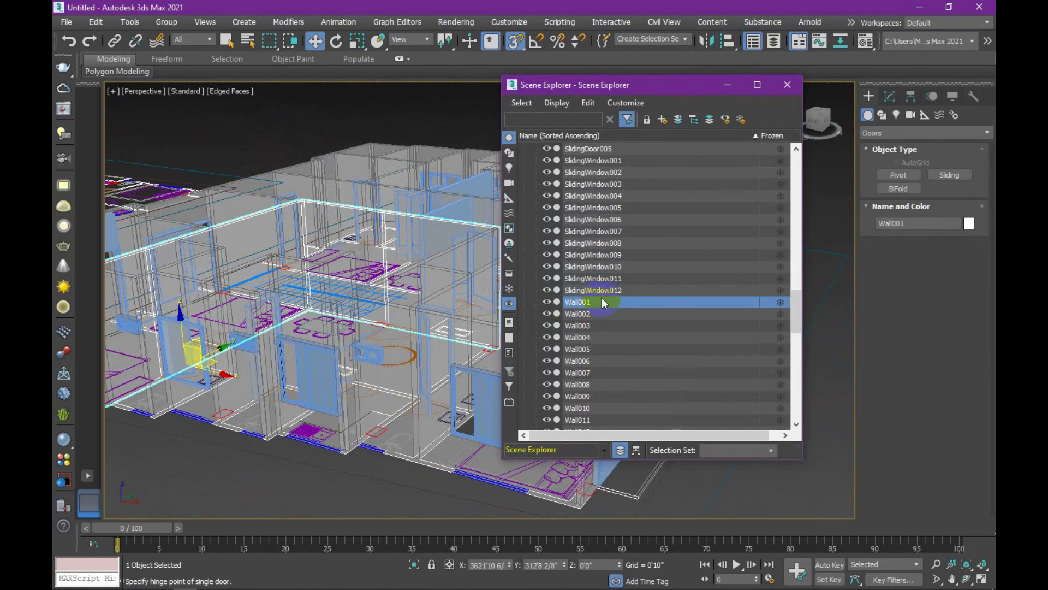
scroll(631, 319, down, 5)
scroll(633, 320, down, 5)
shift+click(608, 314)
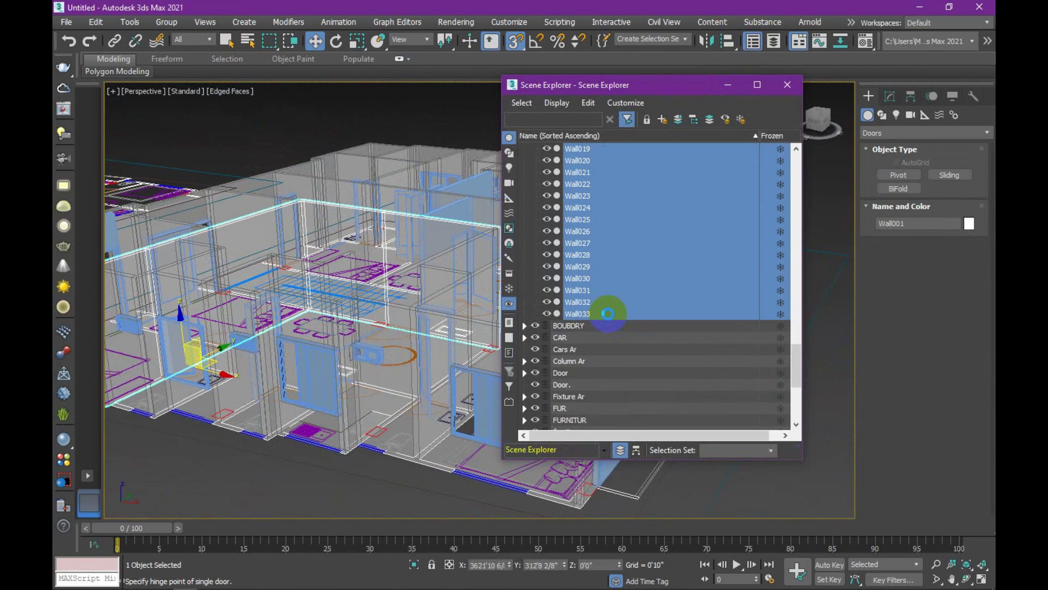
right_click(615, 307)
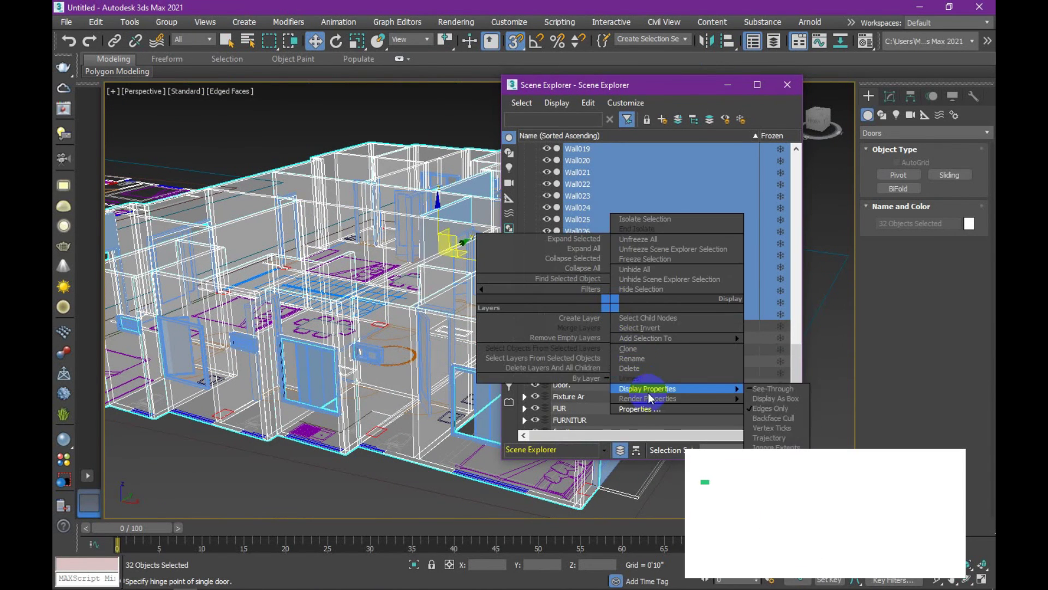
click(636, 408)
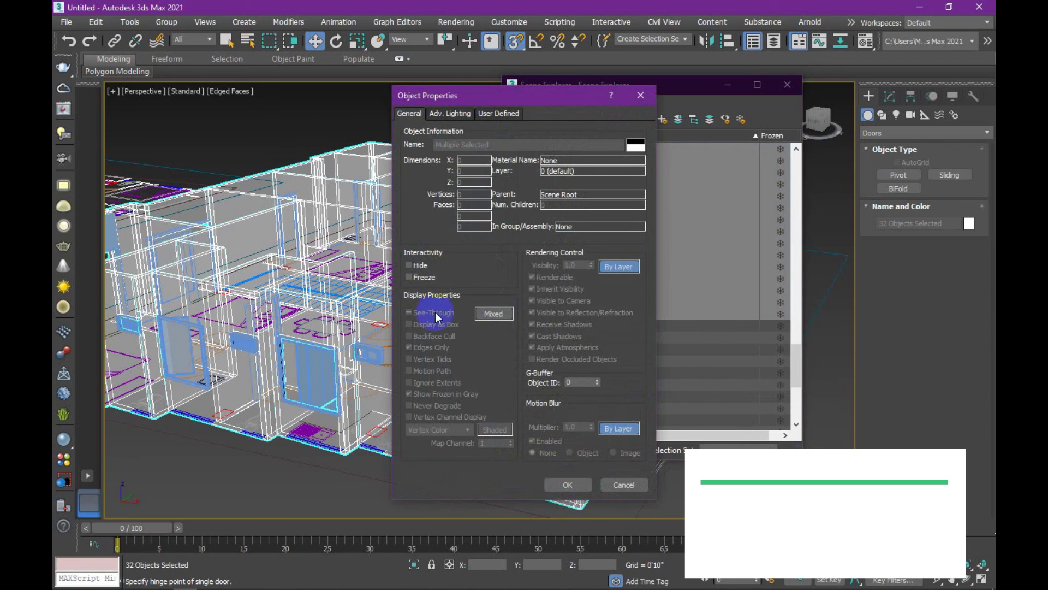
click(491, 314)
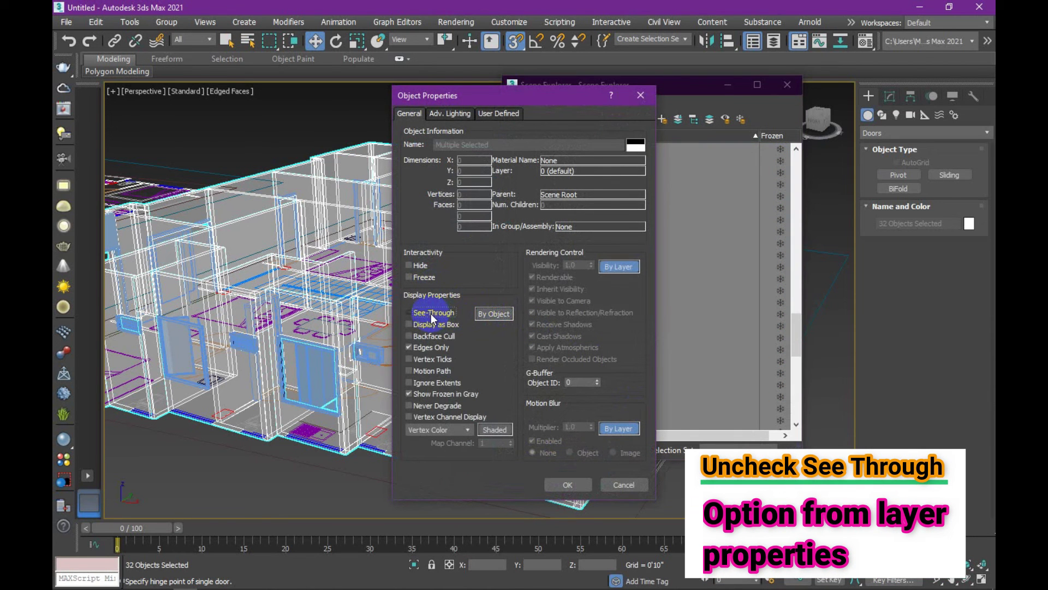
click(583, 484)
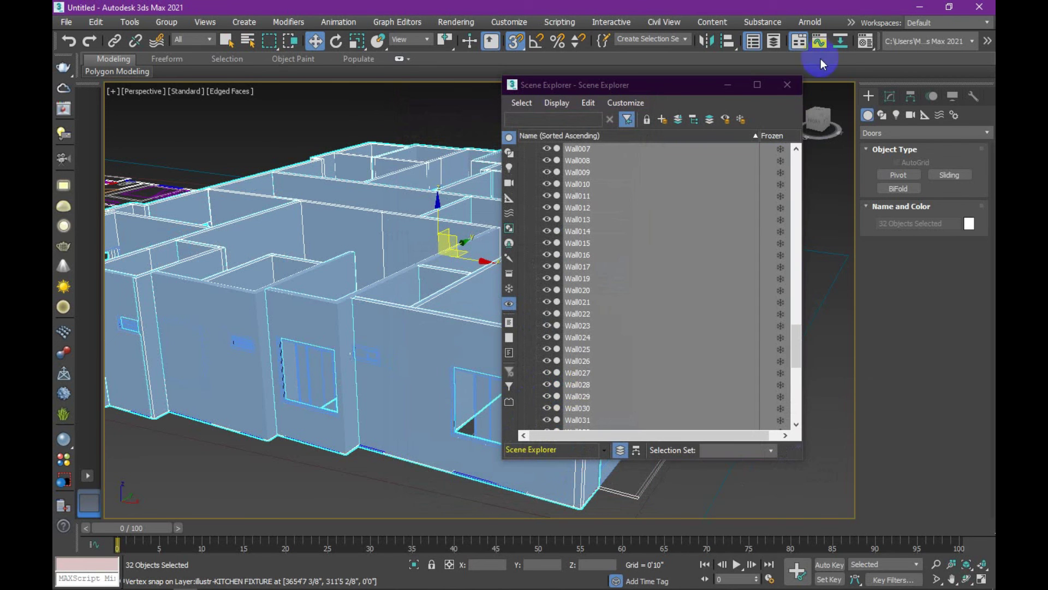
- Close the Scene Explorer and clear the wall group selection
click(788, 84)
click(732, 248)
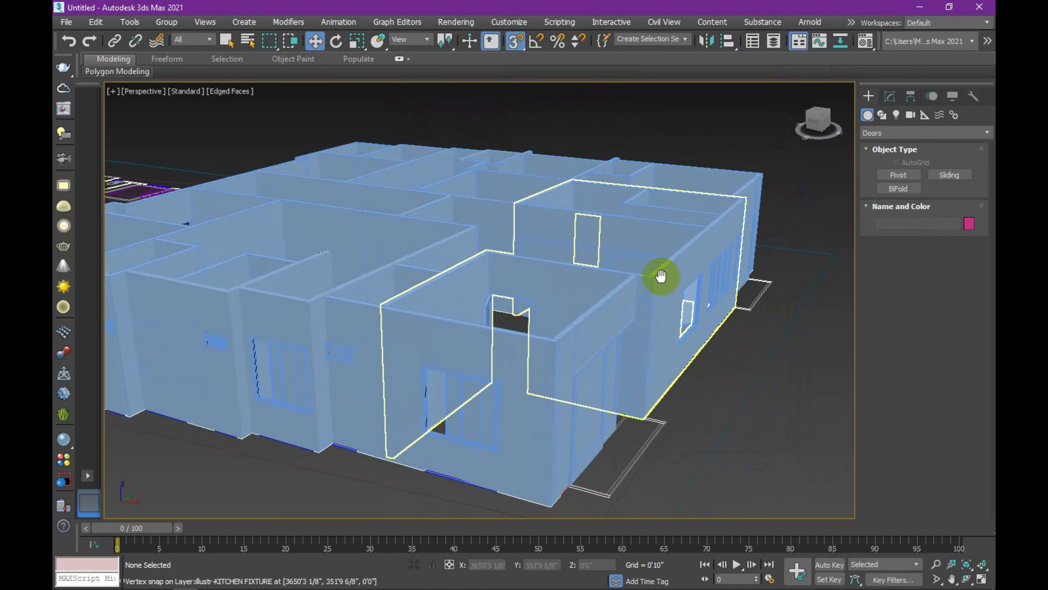
key(super)
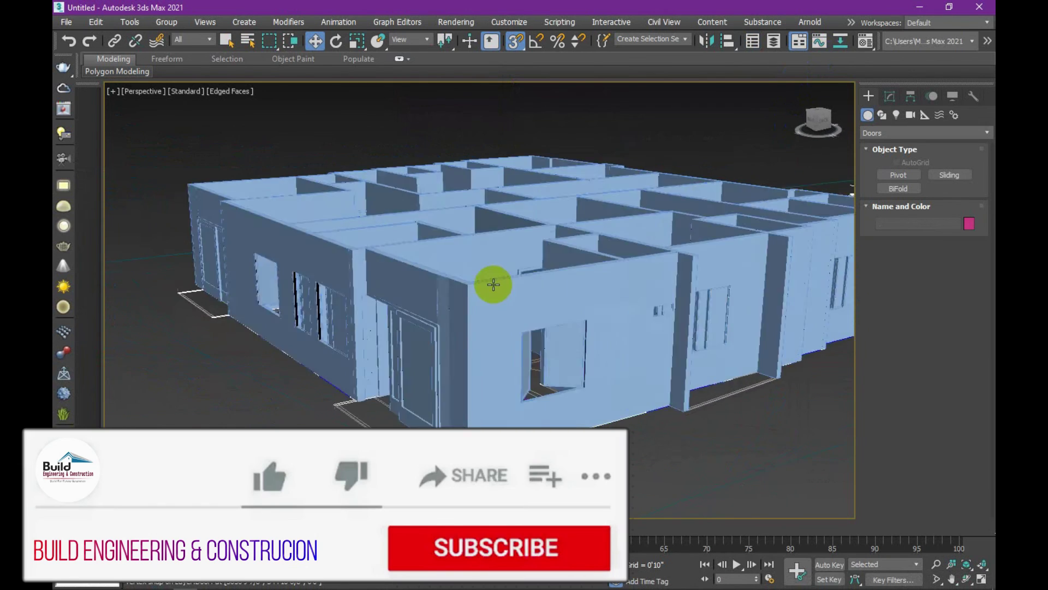
- Orbit and zoom the Perspective view to inspect the solid walls from low and overhead angles
mouse_move(493, 284)
alt+middle_down()
mouse_move(370, 284)
mouse_move(538, 321)
mouse_move(629, 289)
alt+middle_up()
scroll(370, 284, down, 5)
scroll(629, 289, up, 5)
mouse_move(585, 262)
alt+middle_down()
mouse_move(546, 276)
mouse_move(417, 274)
mouse_move(452, 295)
alt+middle_up()
scroll(461, 295, up, 3)
scroll(569, 312, up, 2)
scroll(580, 319, up, 3)
mouse_move(580, 320)
alt+middle_down()
mouse_move(485, 335)
mouse_move(494, 362)
mouse_move(481, 362)
mouse_move(512, 324)
mouse_move(580, 306)
alt+middle_up()
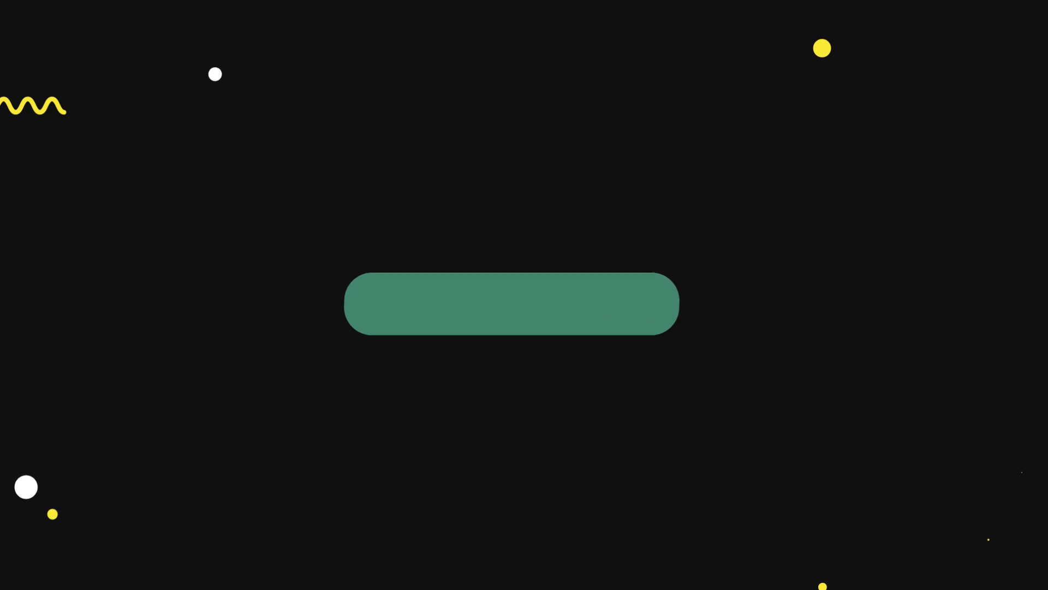